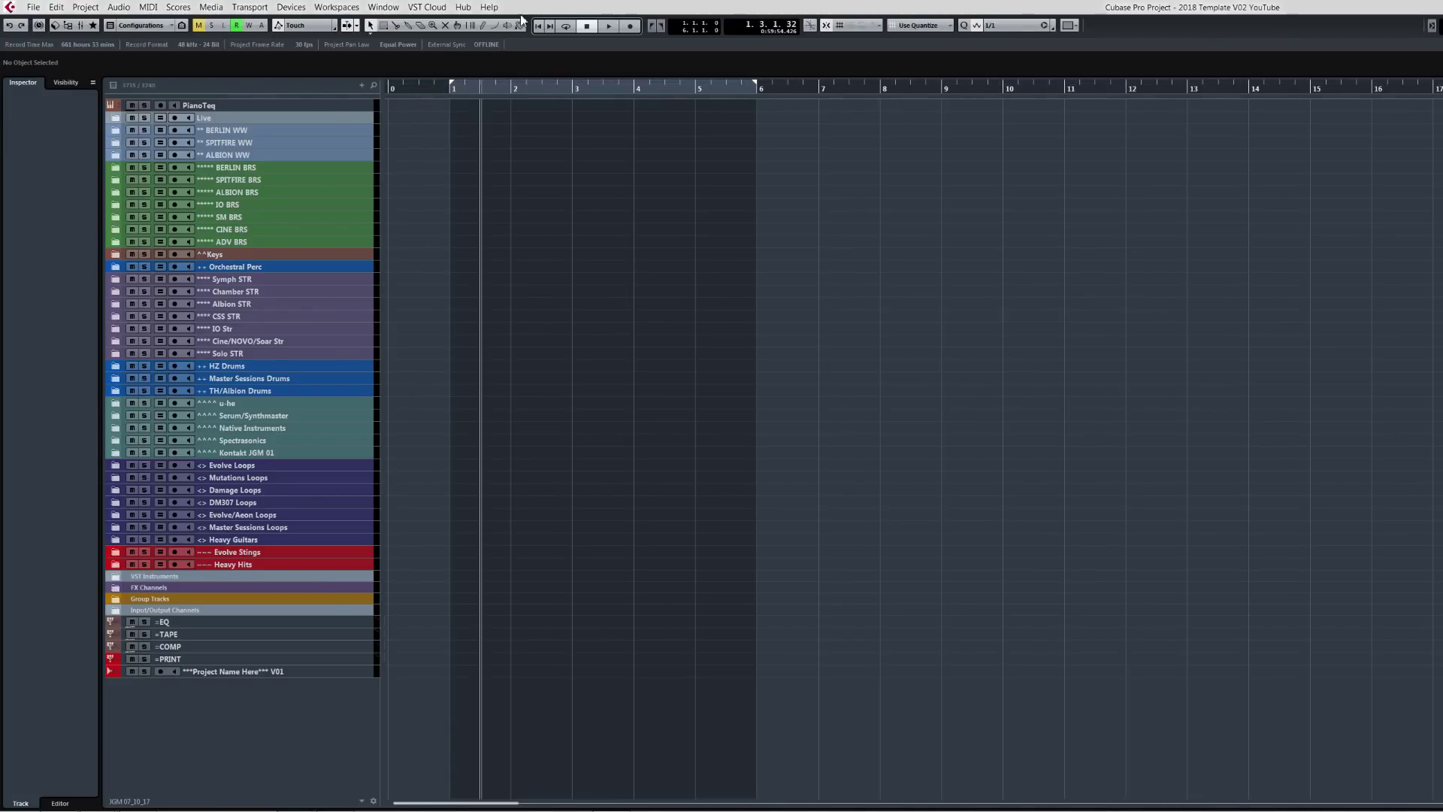
Open the VST Connections window and review the input and output busses.
key(F4)
drag(388, 109, 421, 102)
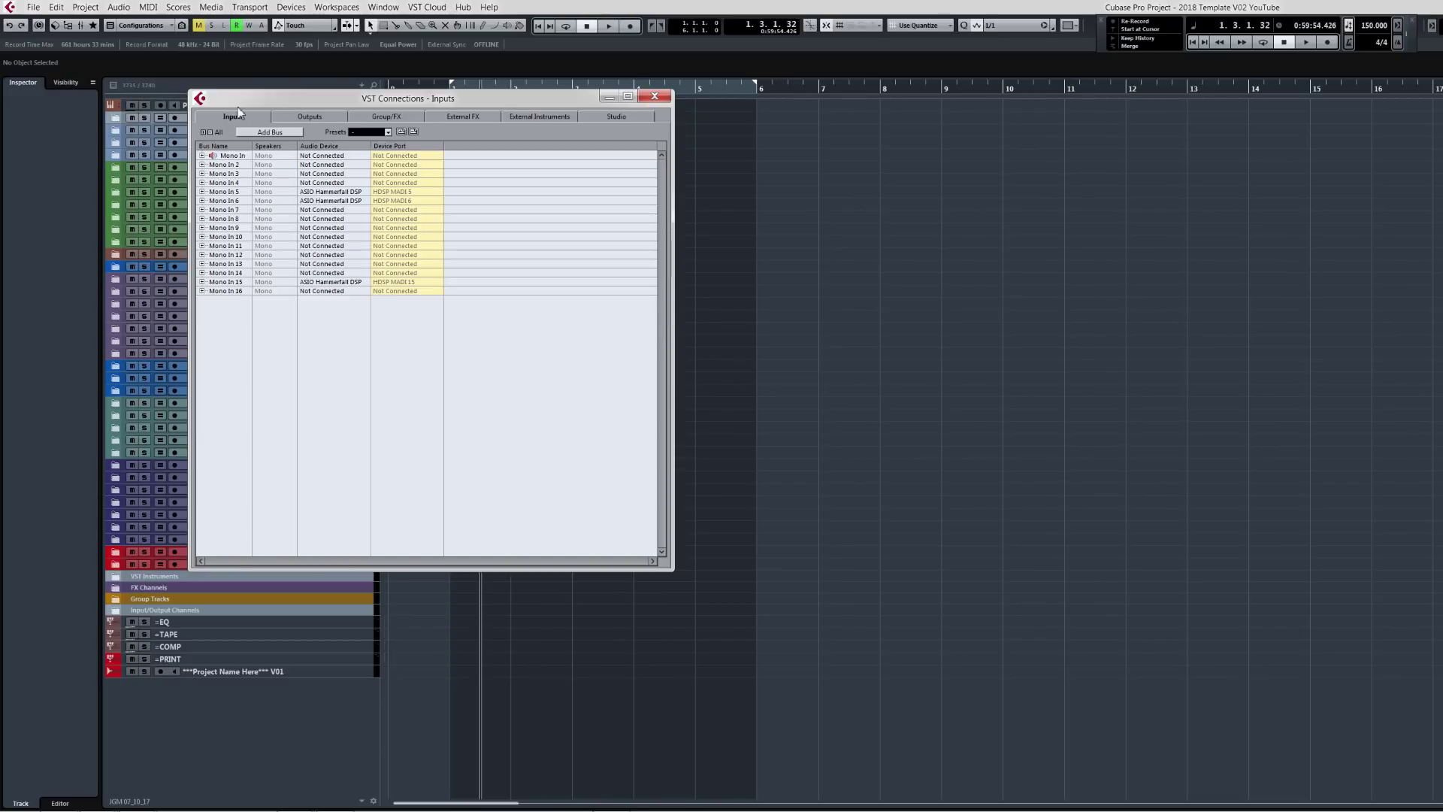
drag(246, 97, 232, 90)
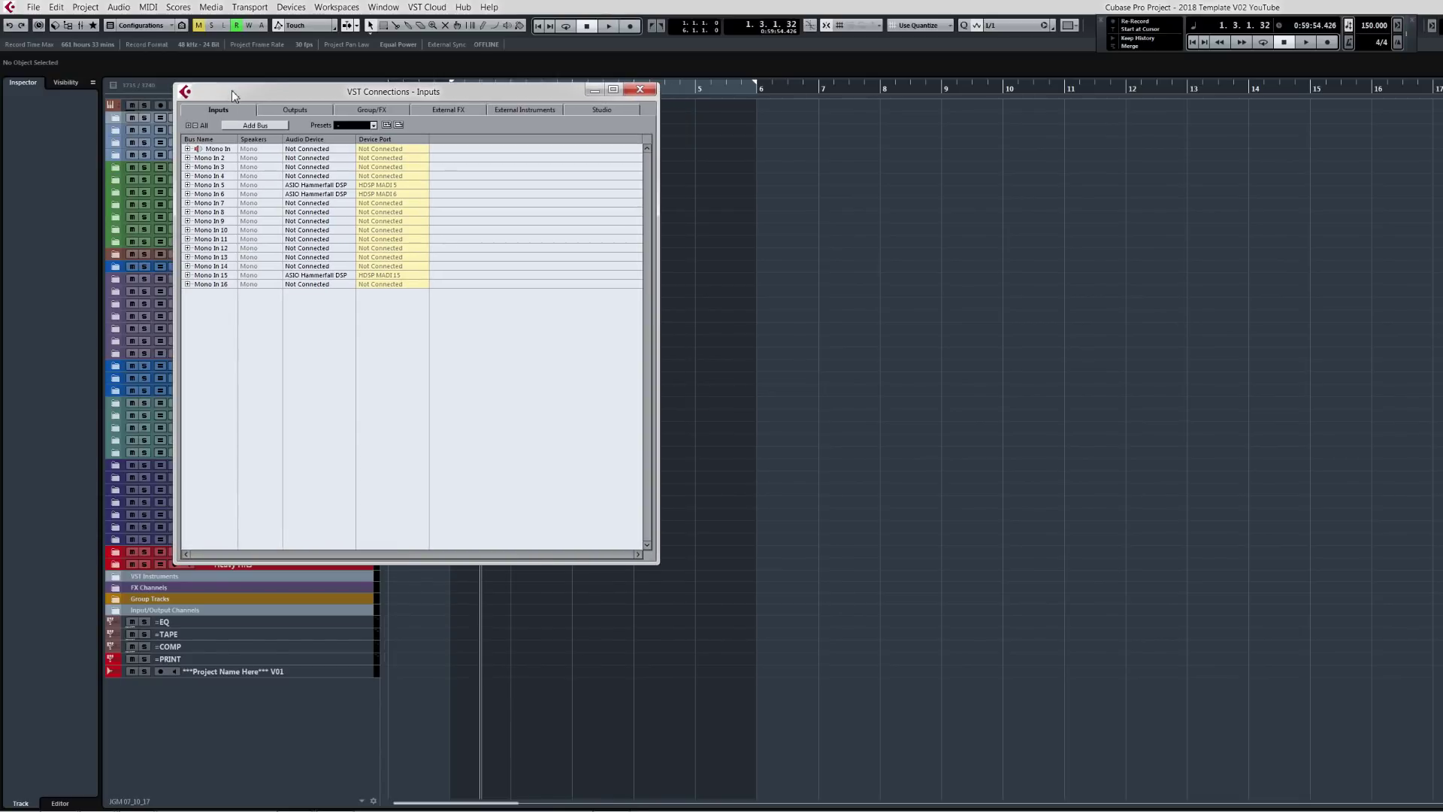
click(299, 109)
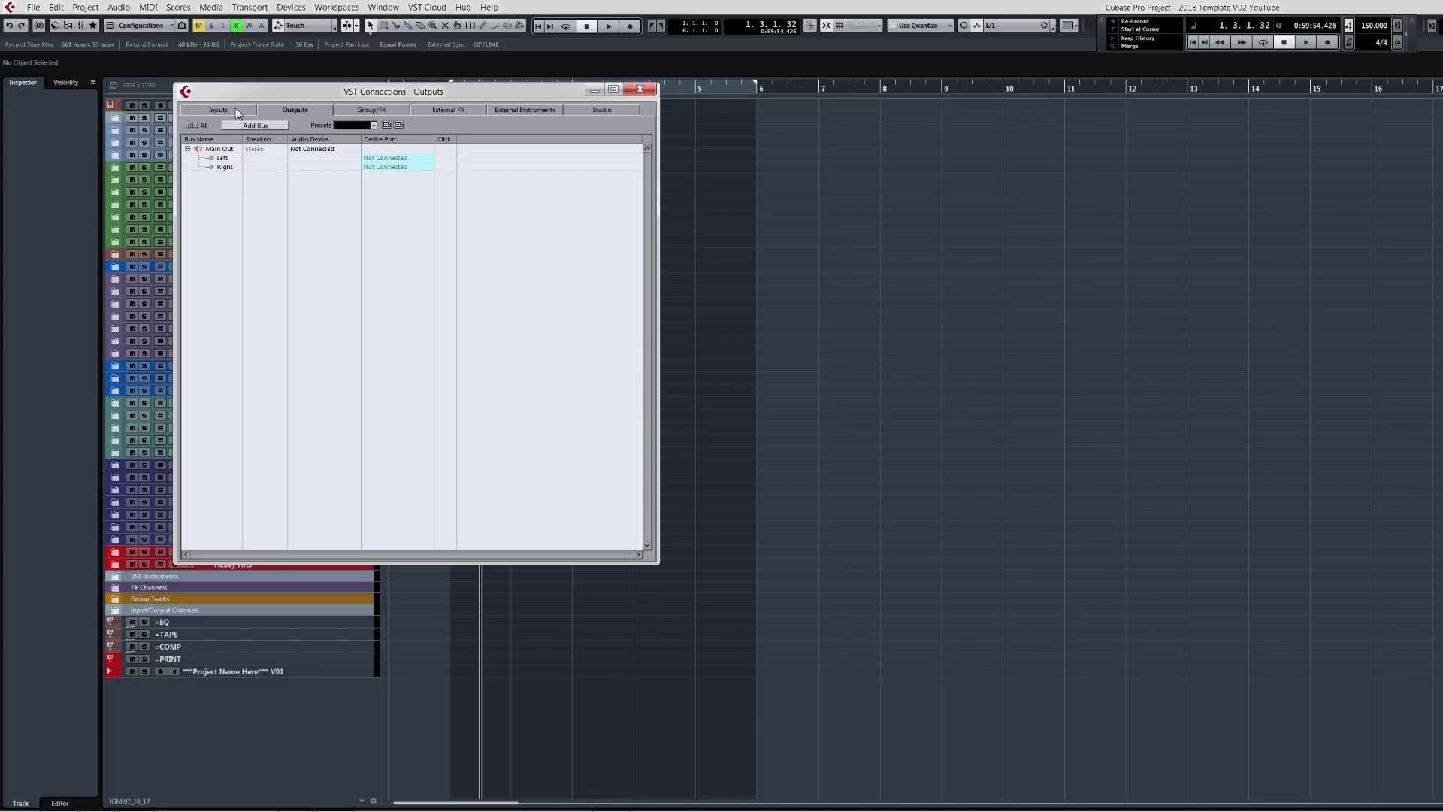
Review the Group/FX busses and their output routing down to =PRINT, and select the project-name print track.
click(376, 110)
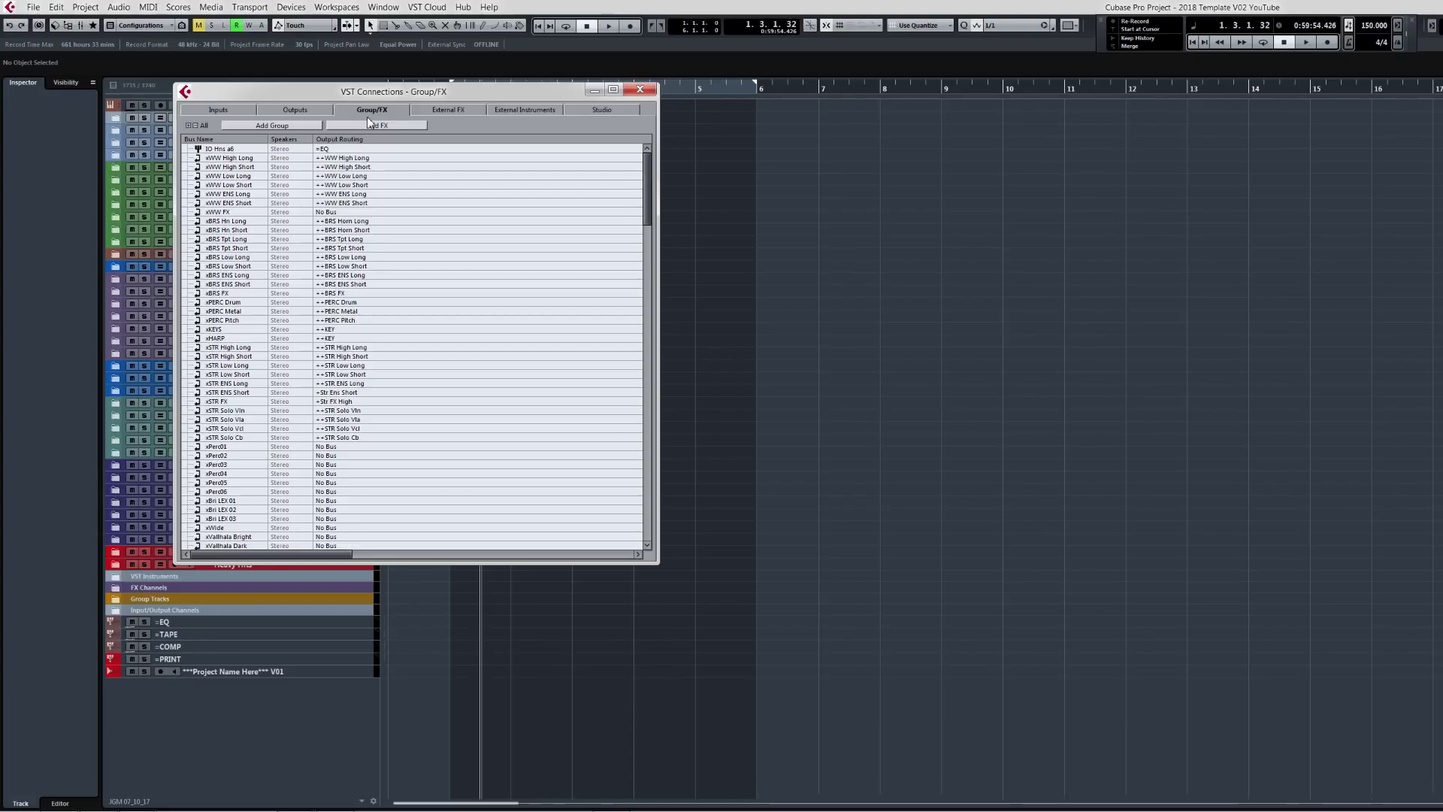
double_click(214, 159)
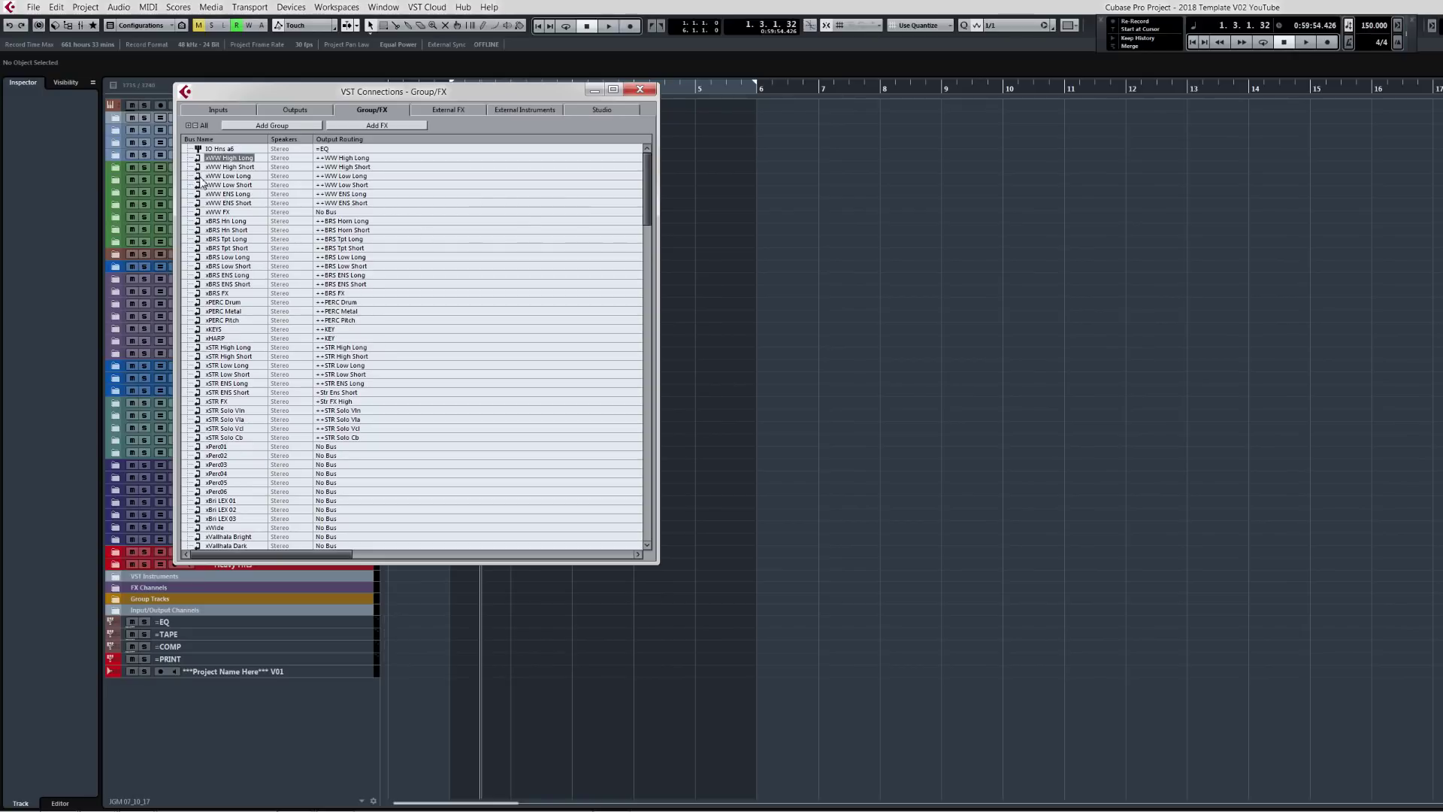
drag(646, 197, 656, 285)
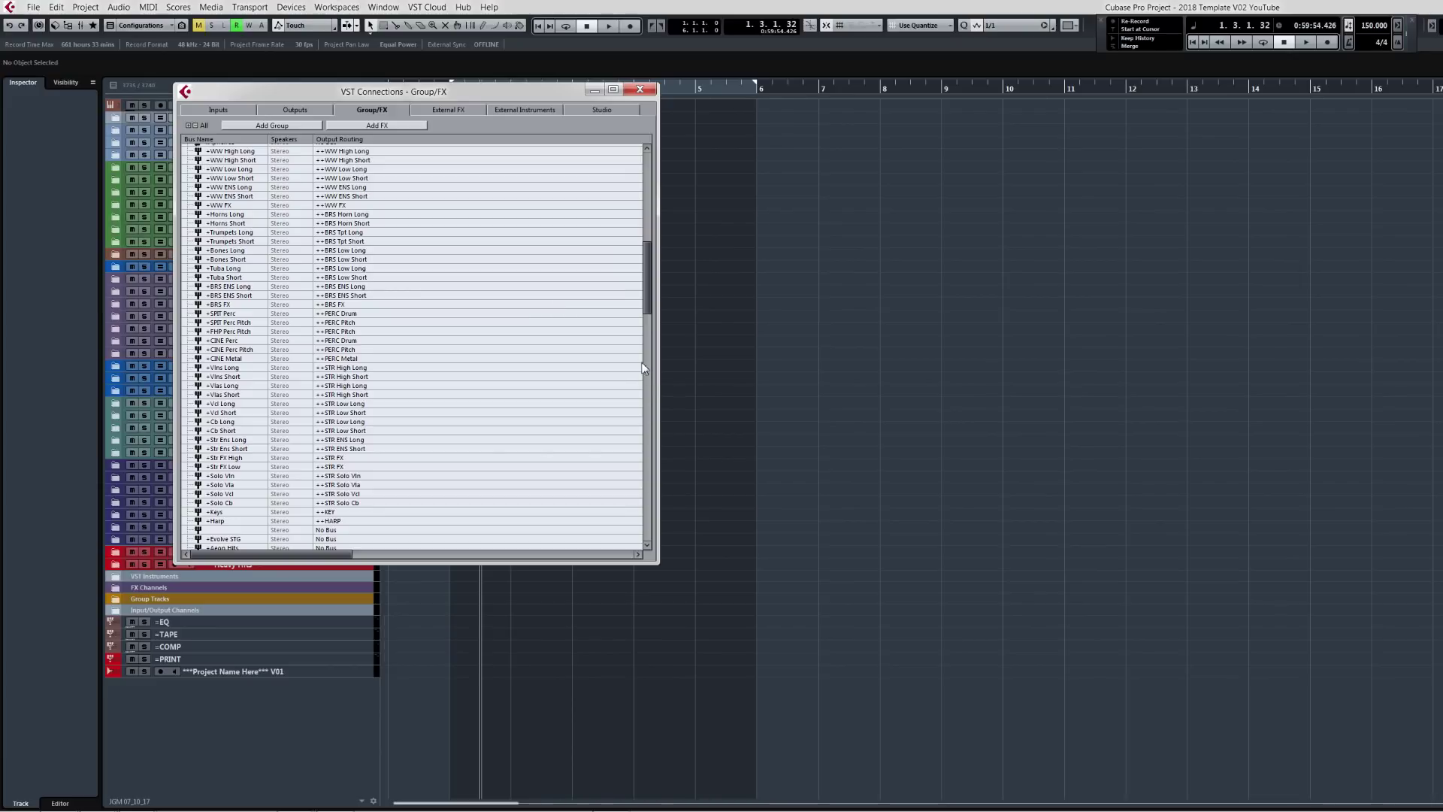
drag(647, 280, 618, 519)
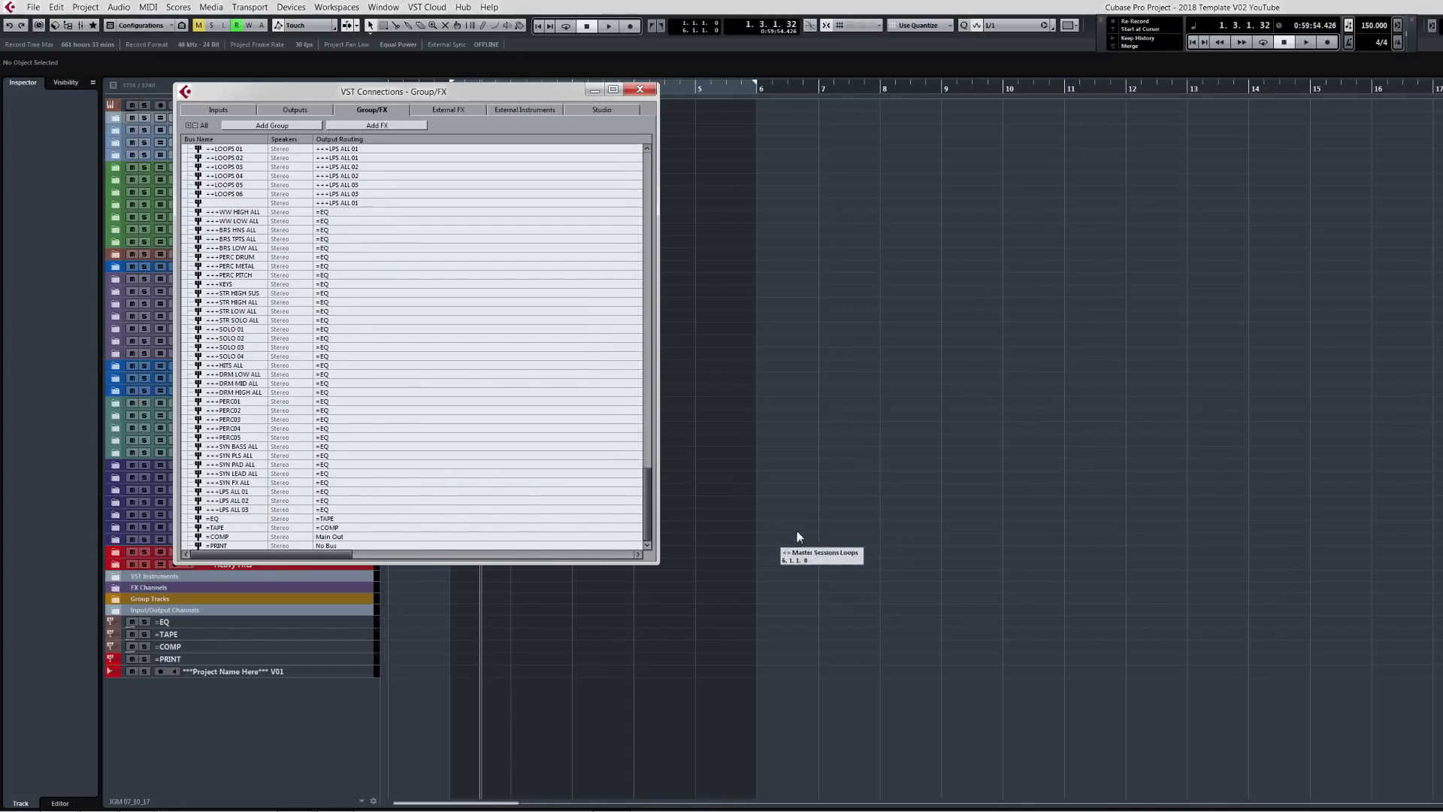
drag(646, 520, 628, 556)
click(219, 547)
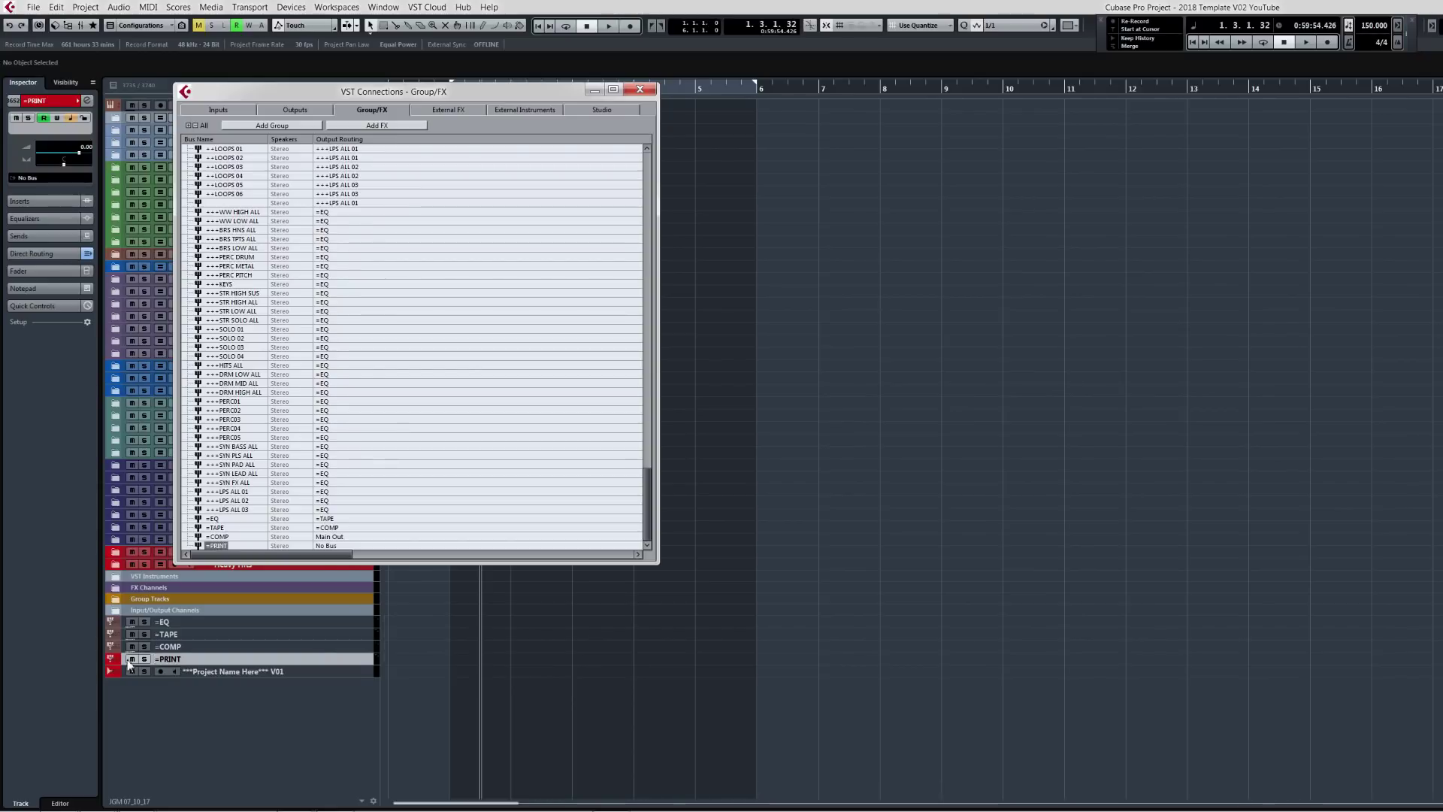
click(233, 671)
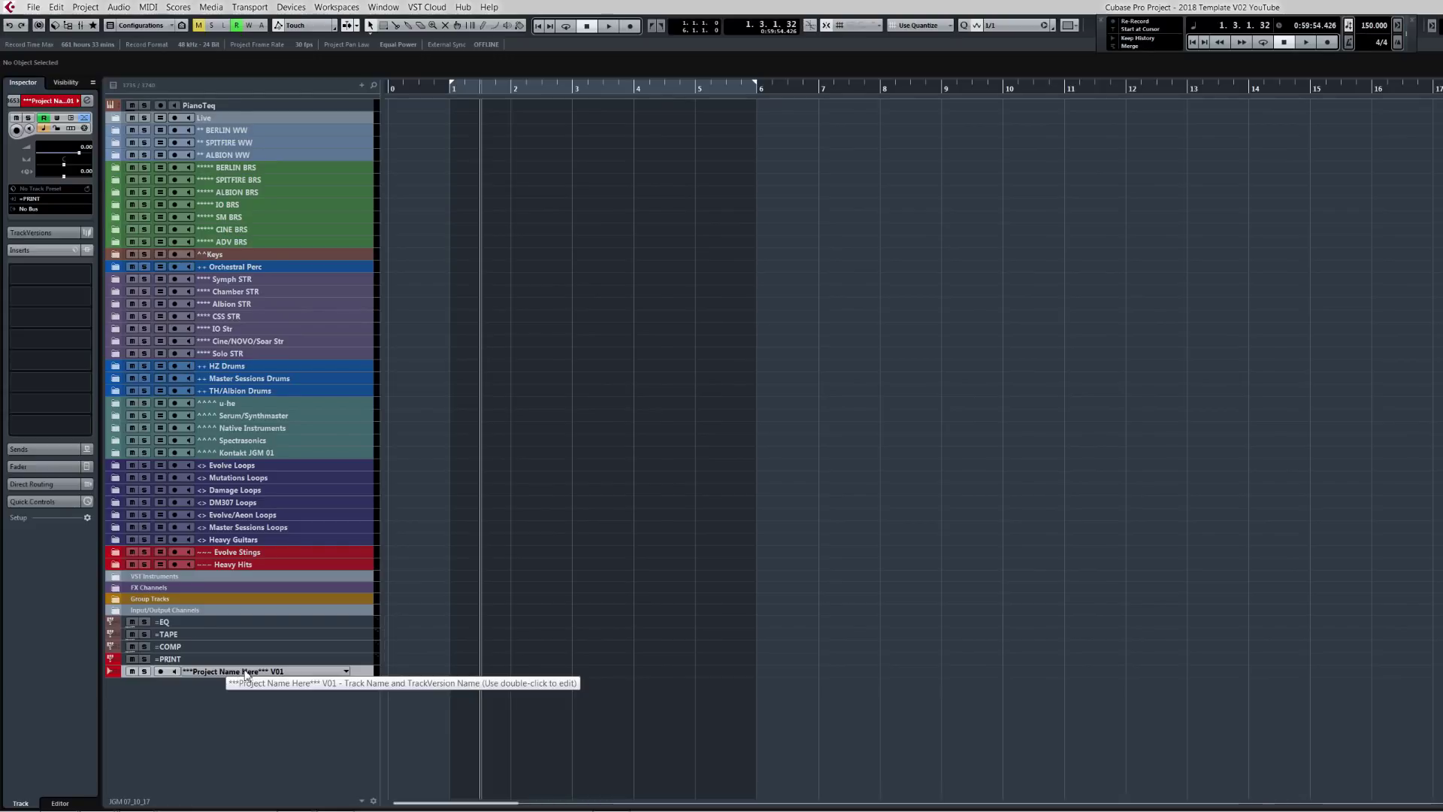
Review the External FX, External Instruments and Studio connections, and close the VST Connections window.
key(F4)
click(457, 108)
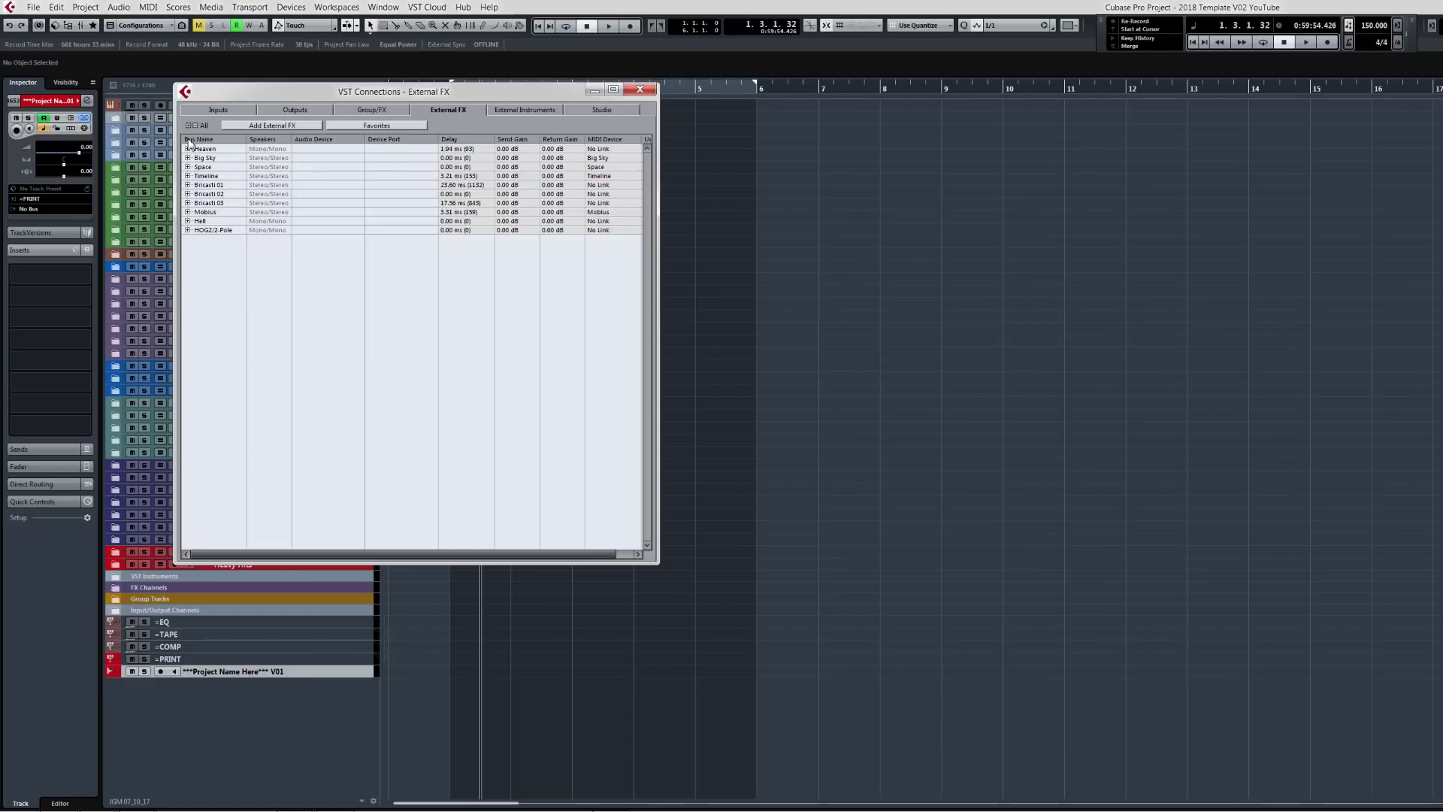
click(525, 110)
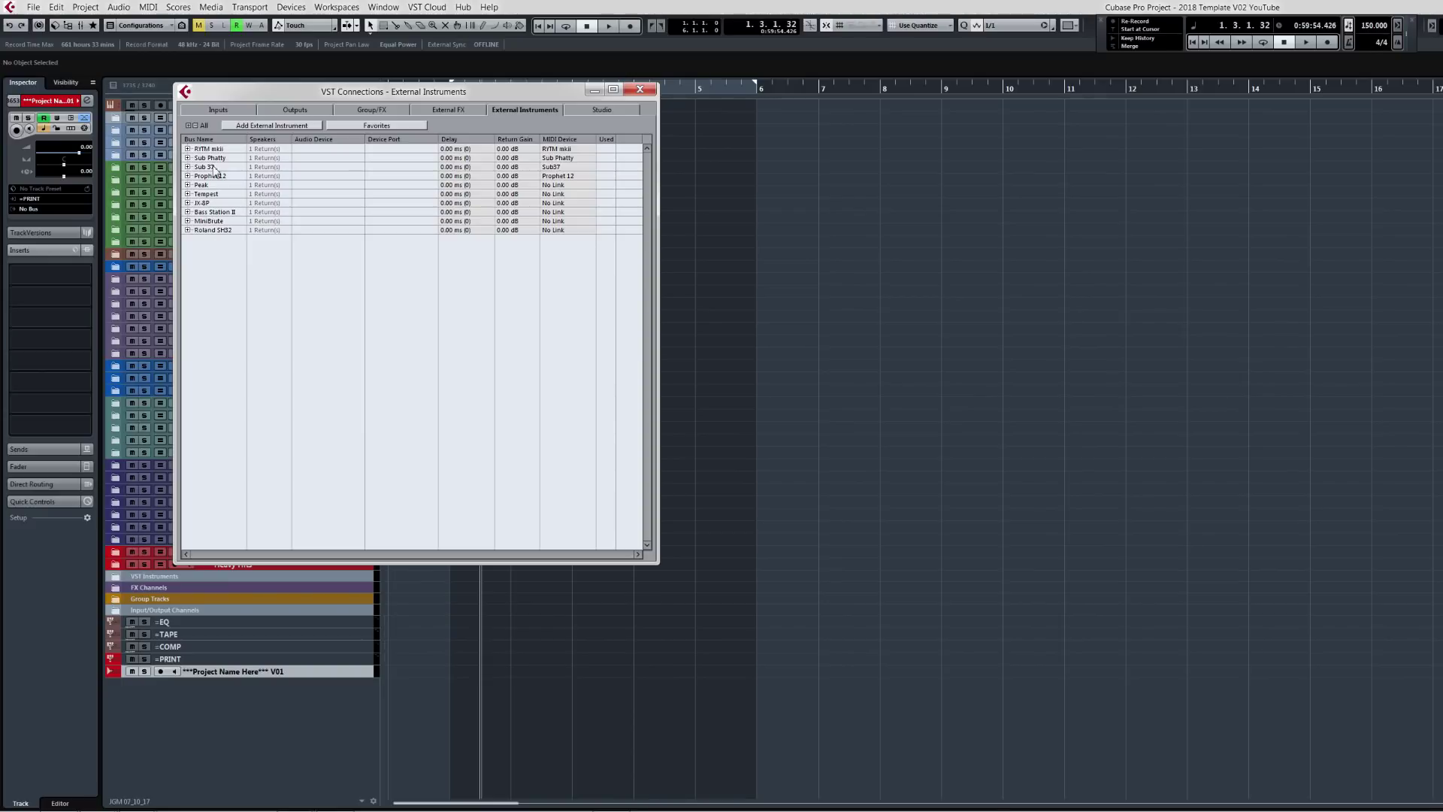
click(591, 113)
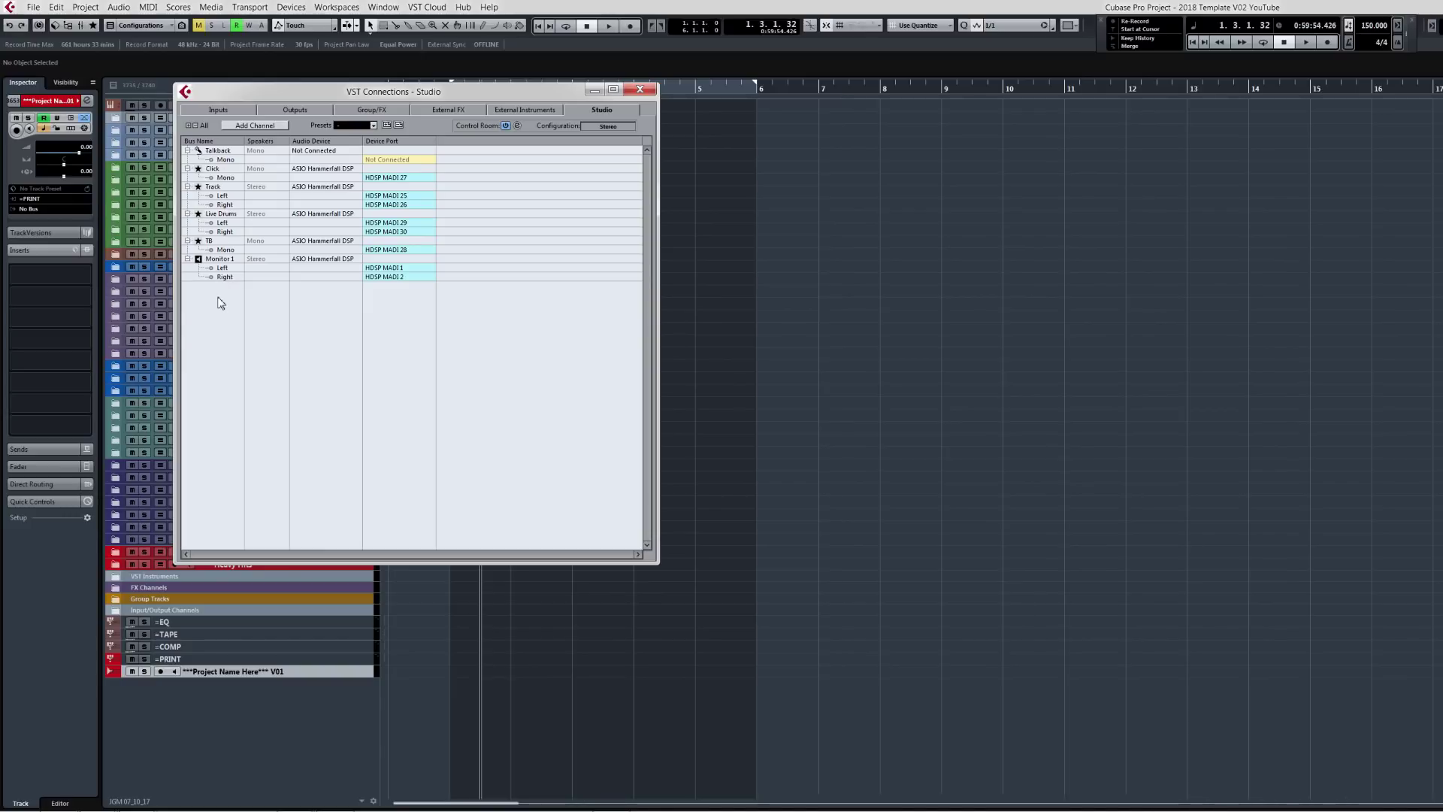
click(640, 90)
Reveal the upper track section and draw arranger events A to D back to back, starting at bars 1, 7, 11 and 16.
mouse_move(410, 98)
mouse_down()
mouse_move(412, 314)
mouse_move(411, 244)
mouse_up()
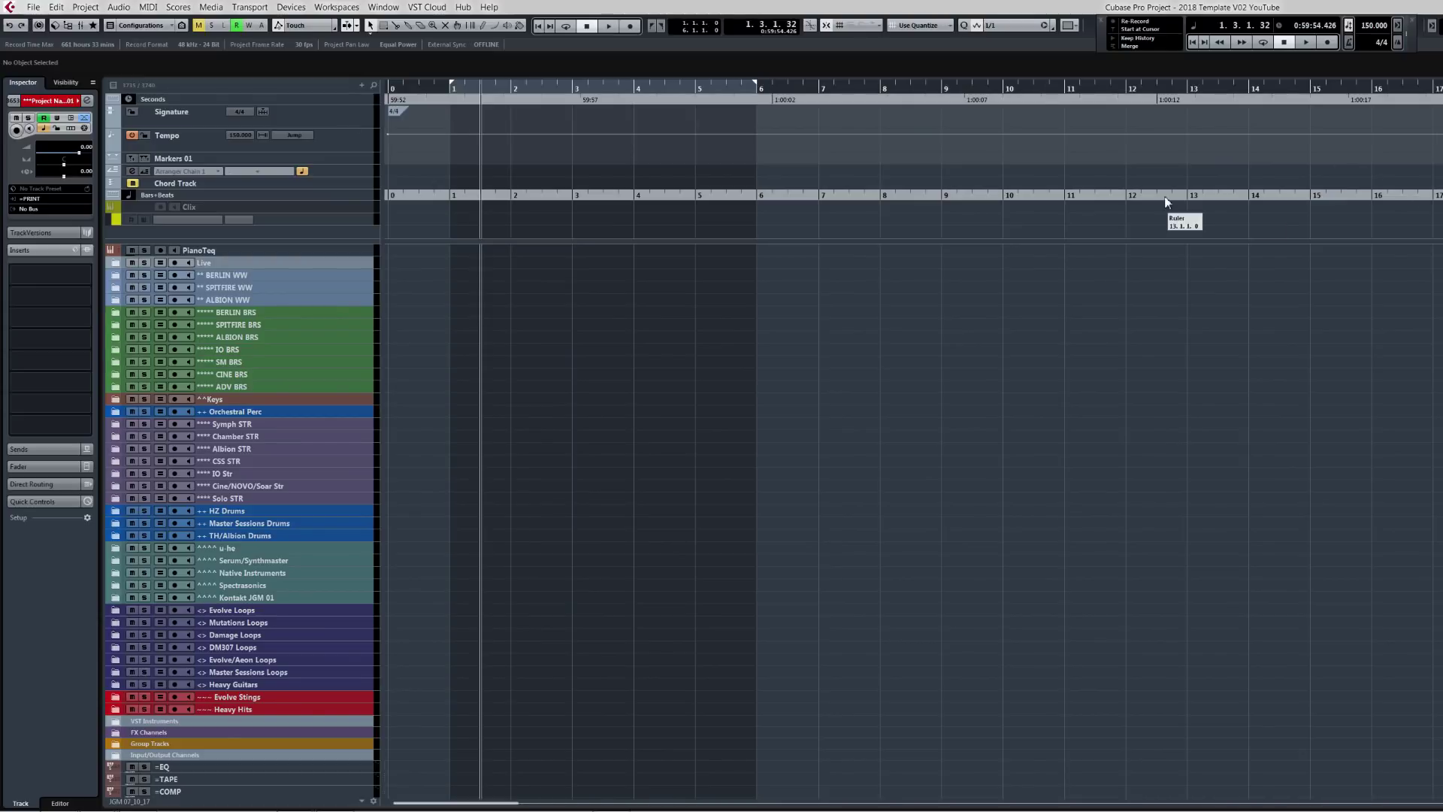
mouse_move(441, 241)
mouse_down()
mouse_move(434, 79)
mouse_move(429, 251)
mouse_up()
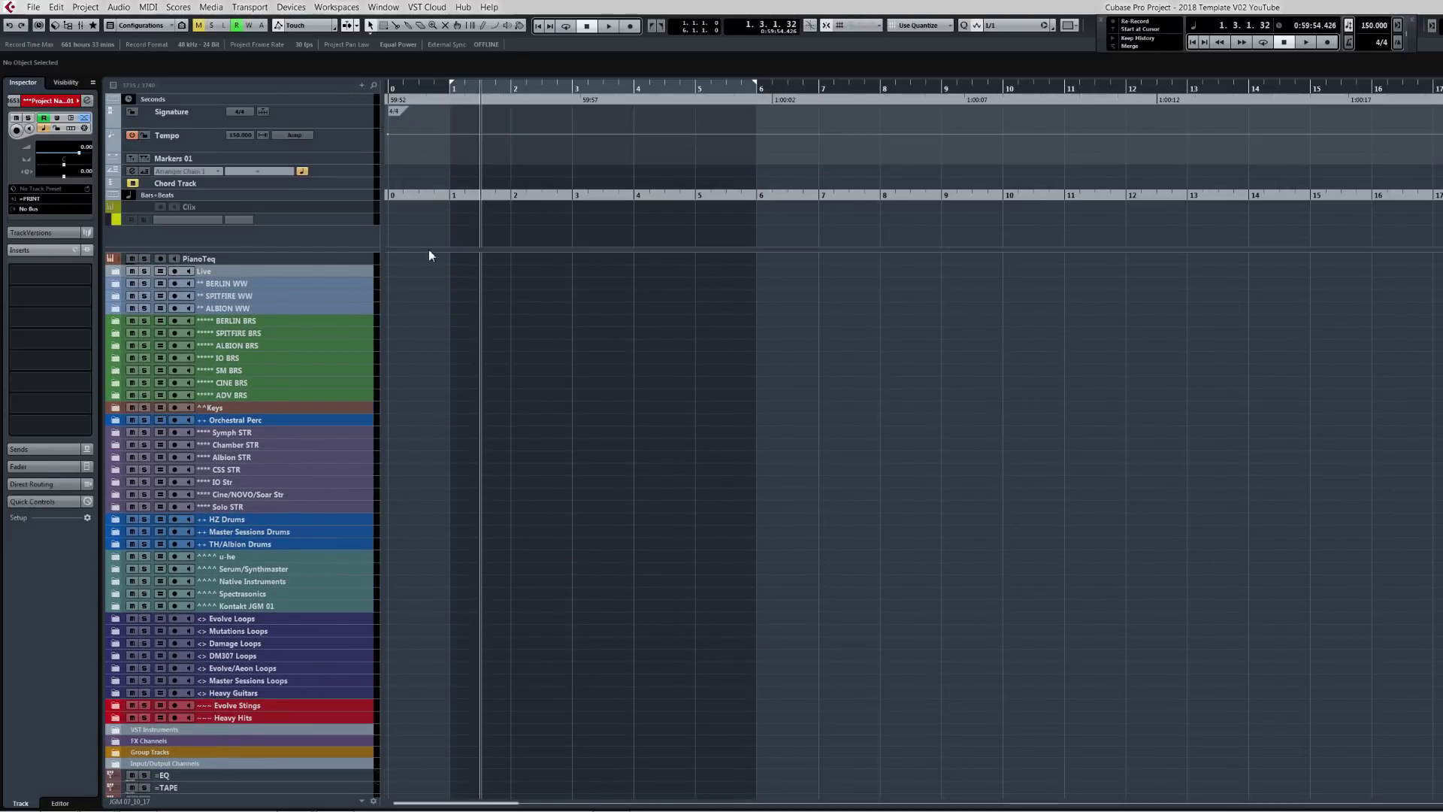
click(347, 168)
drag(462, 169, 1442, 172)
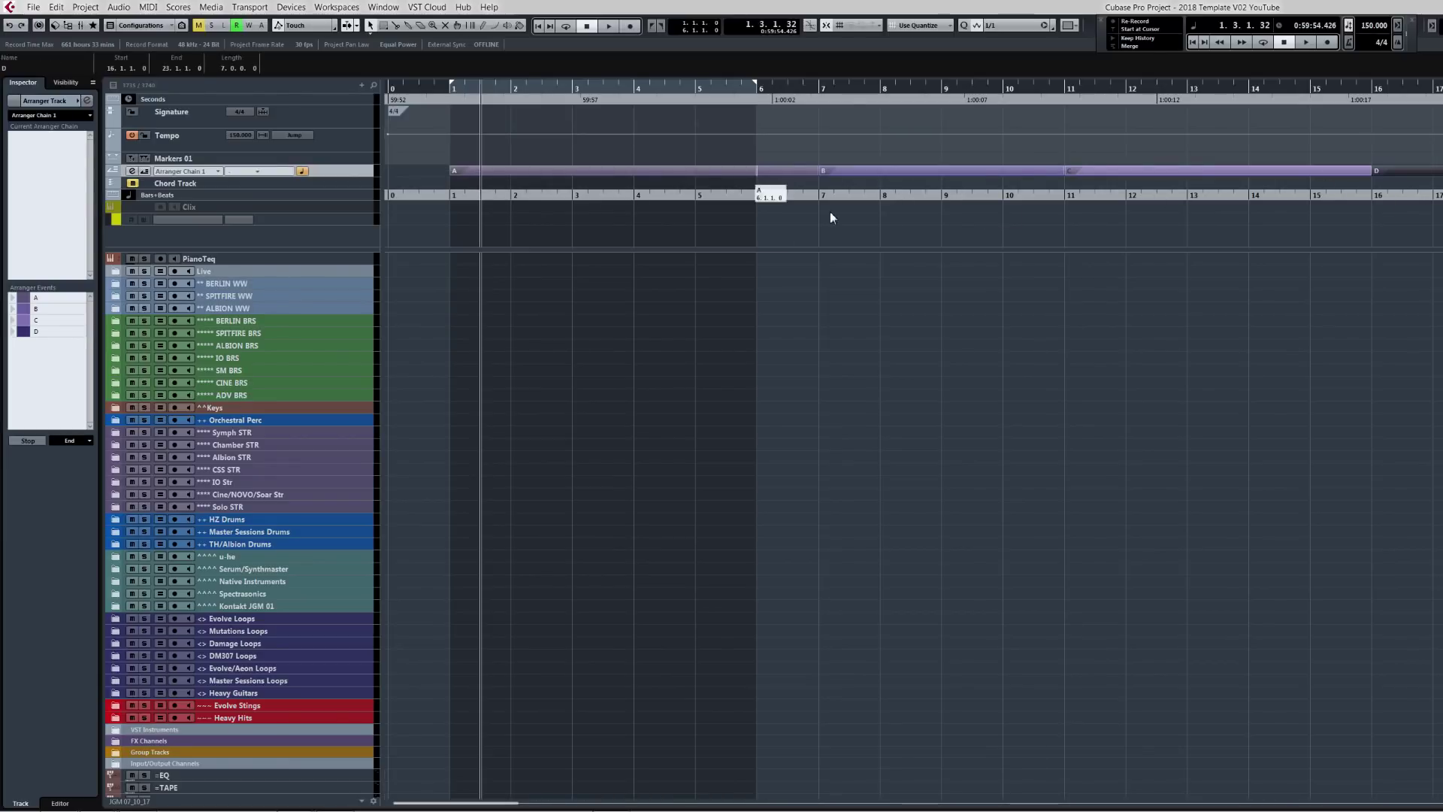
Extend arranger event A back to bar 0 and rename it INTRO.
click(393, 89)
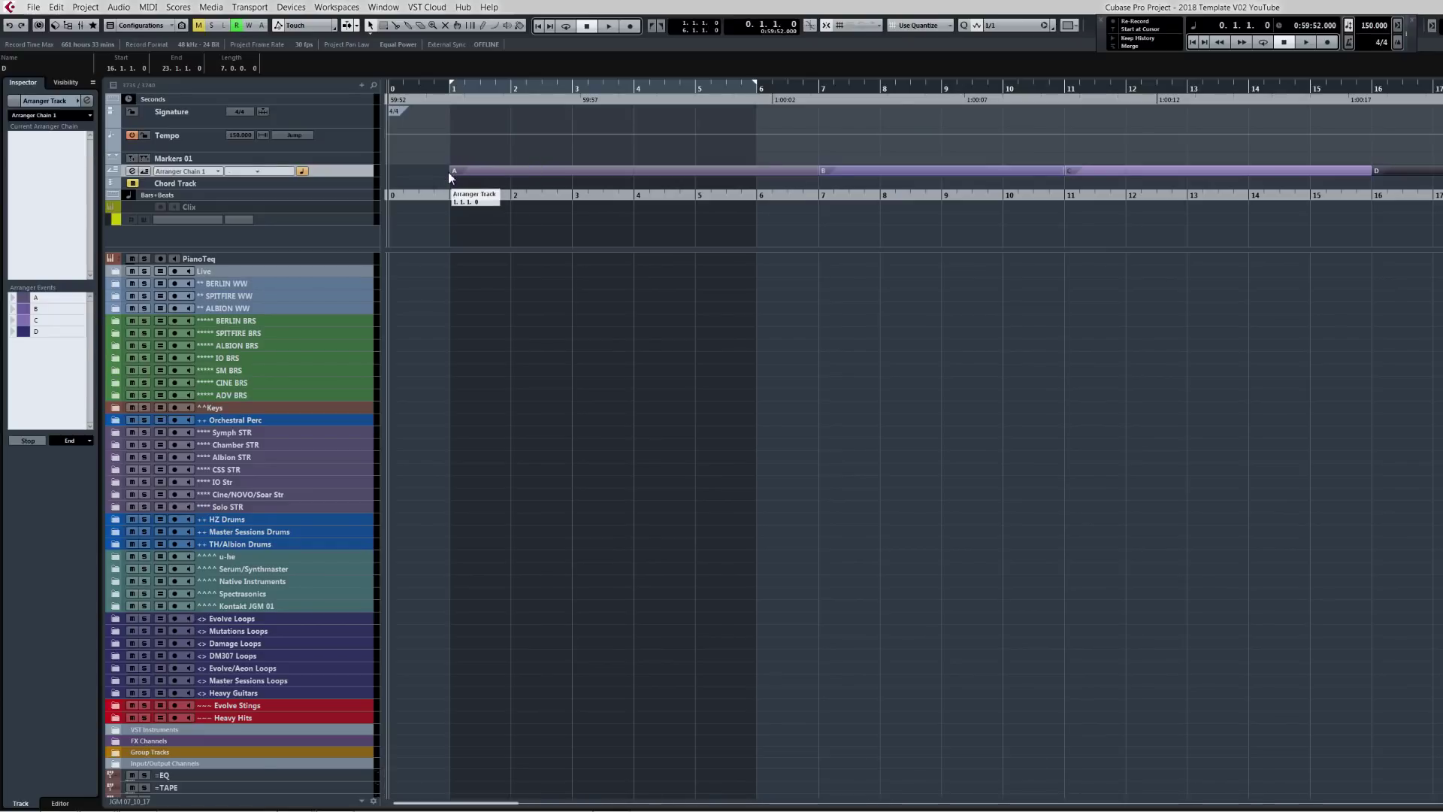
drag(451, 171, 412, 172)
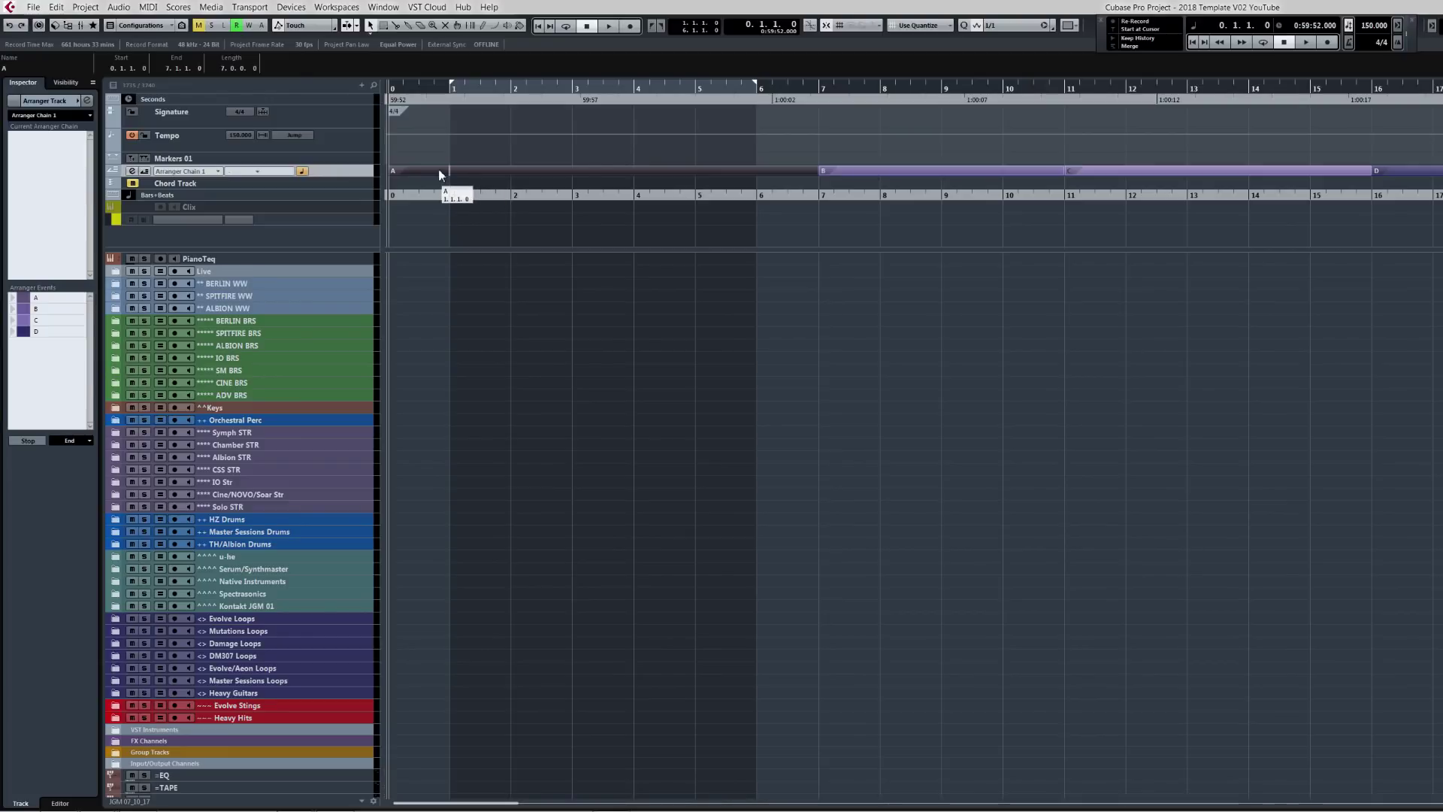
click(23, 69)
text(INTRO)
key(Return)
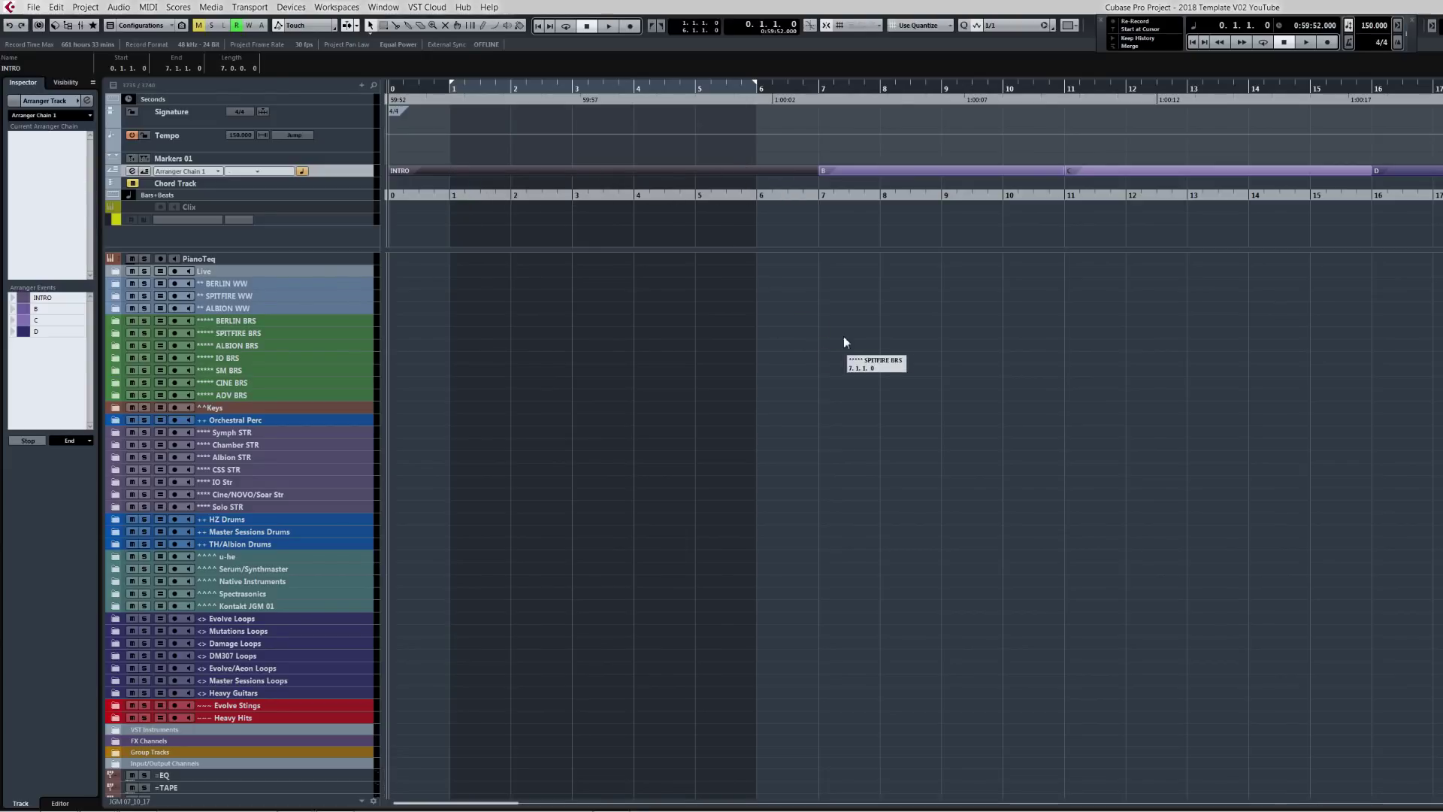
click(777, 171)
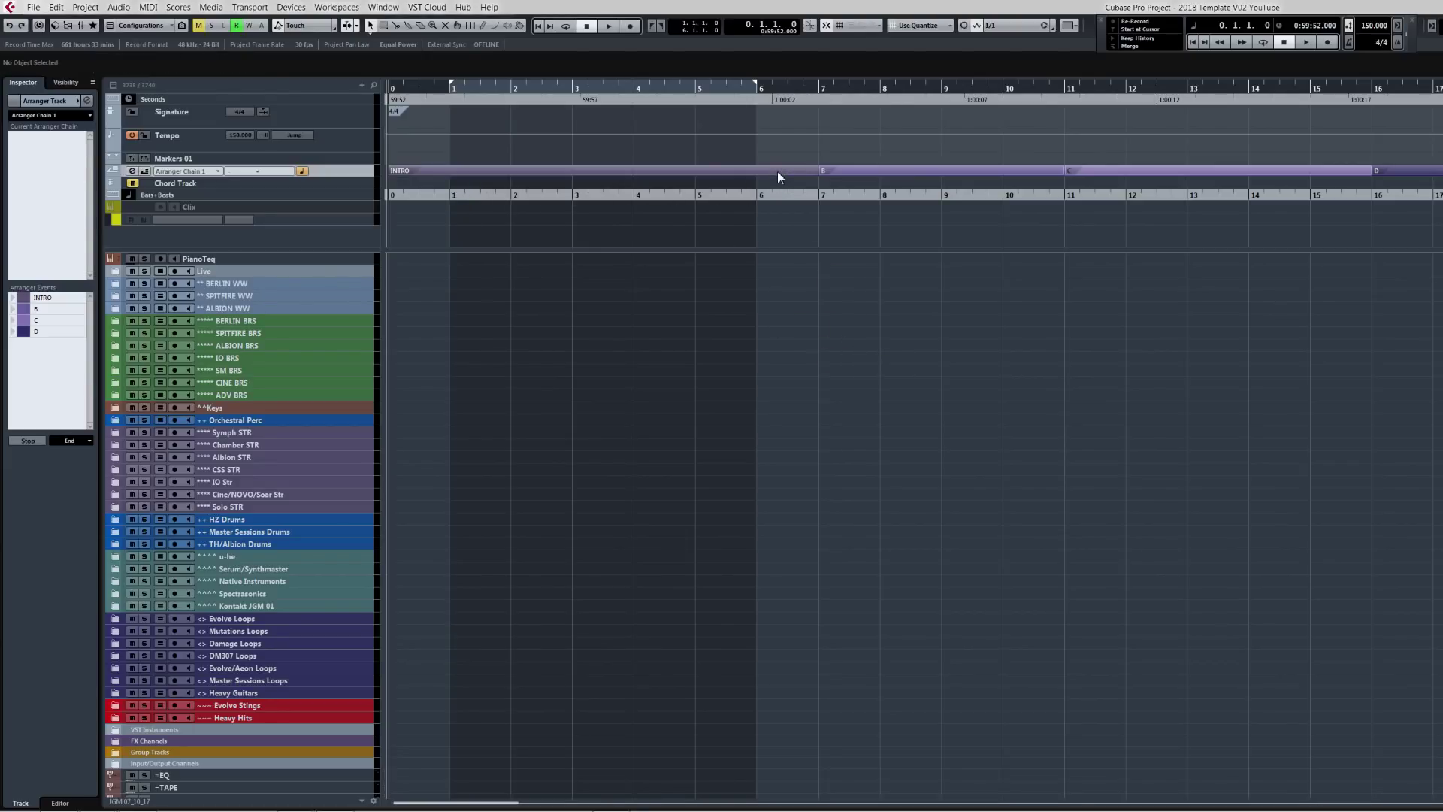
Add a marker at bar 1 on the Markers 01 track and name it INTRO.
click(449, 90)
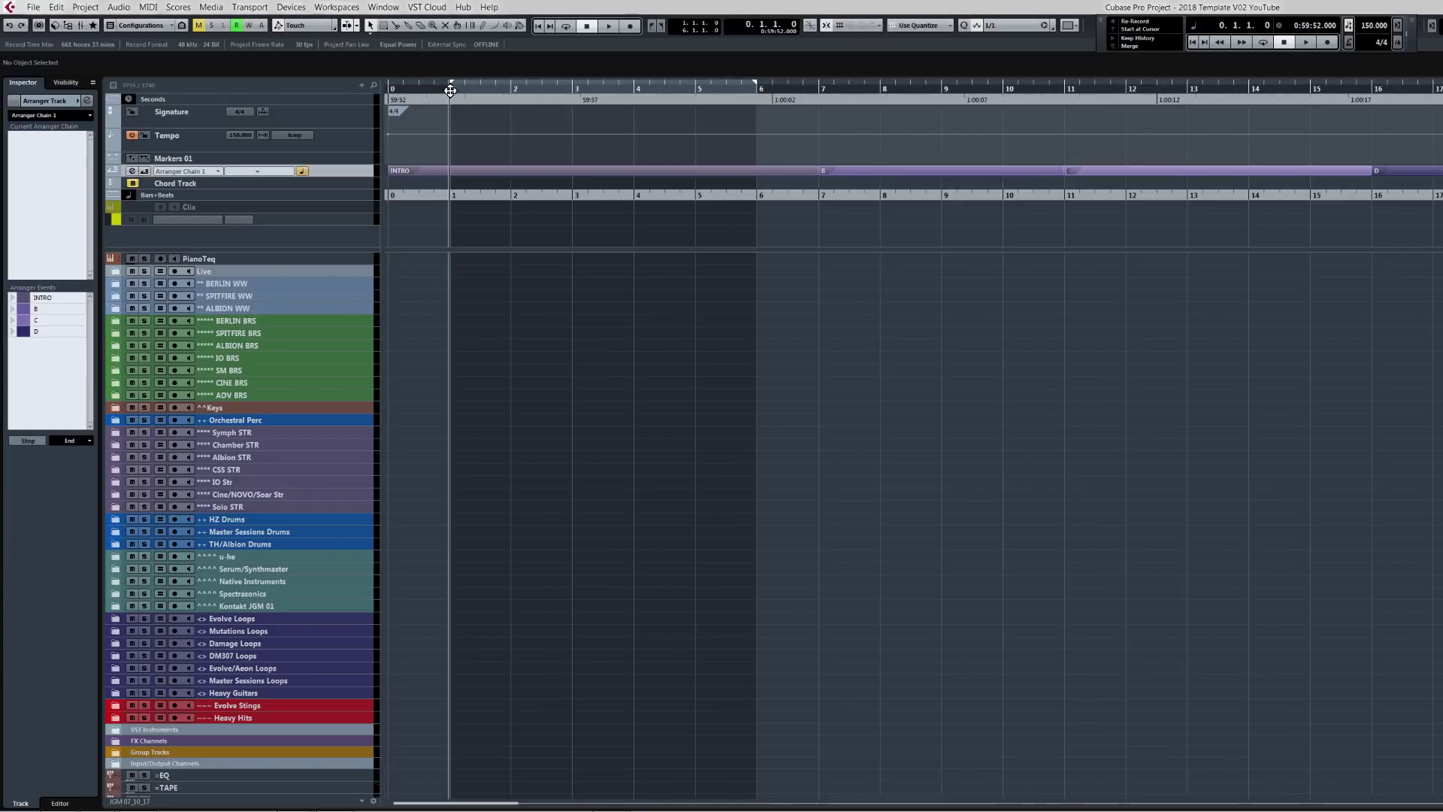
click(135, 161)
click(35, 71)
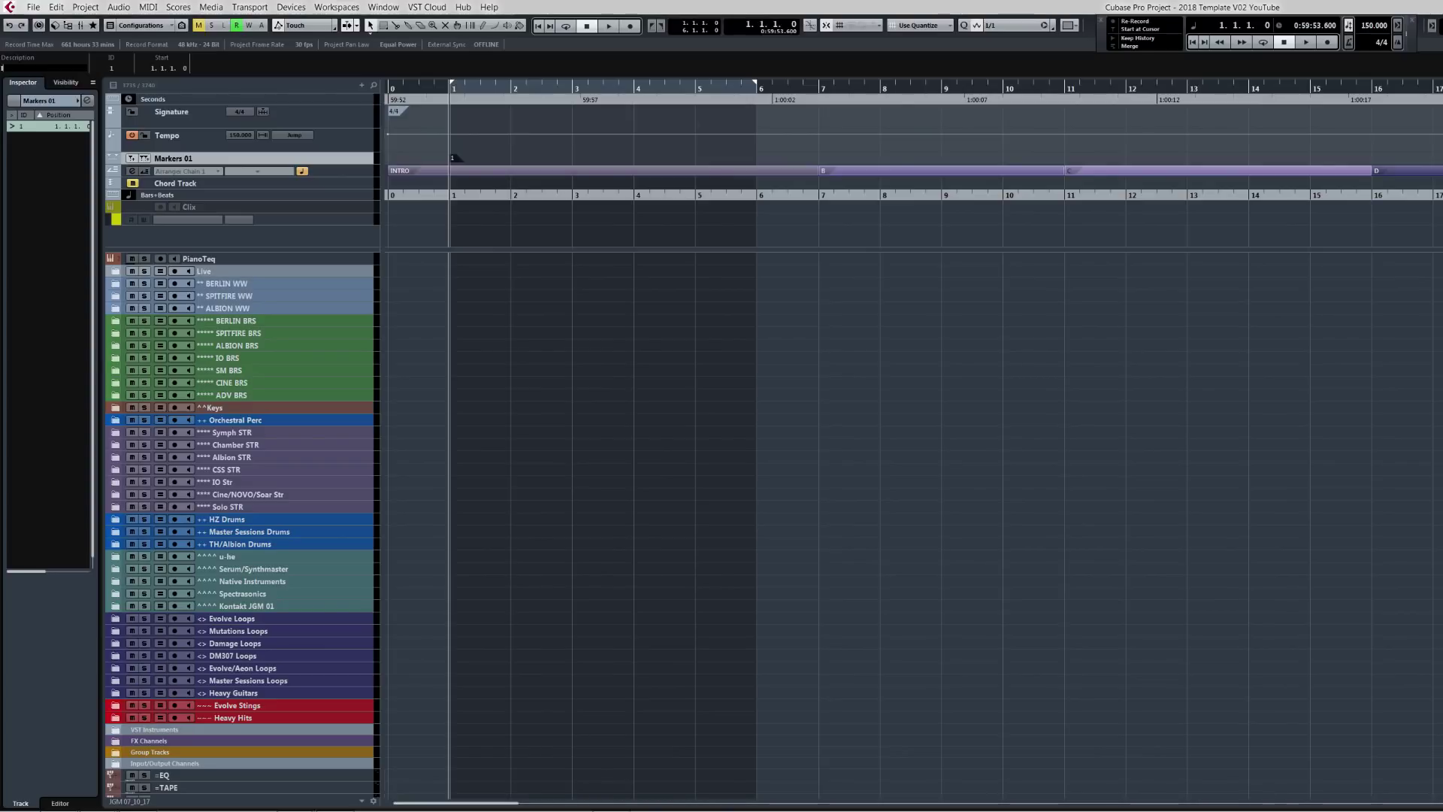
key(Return)
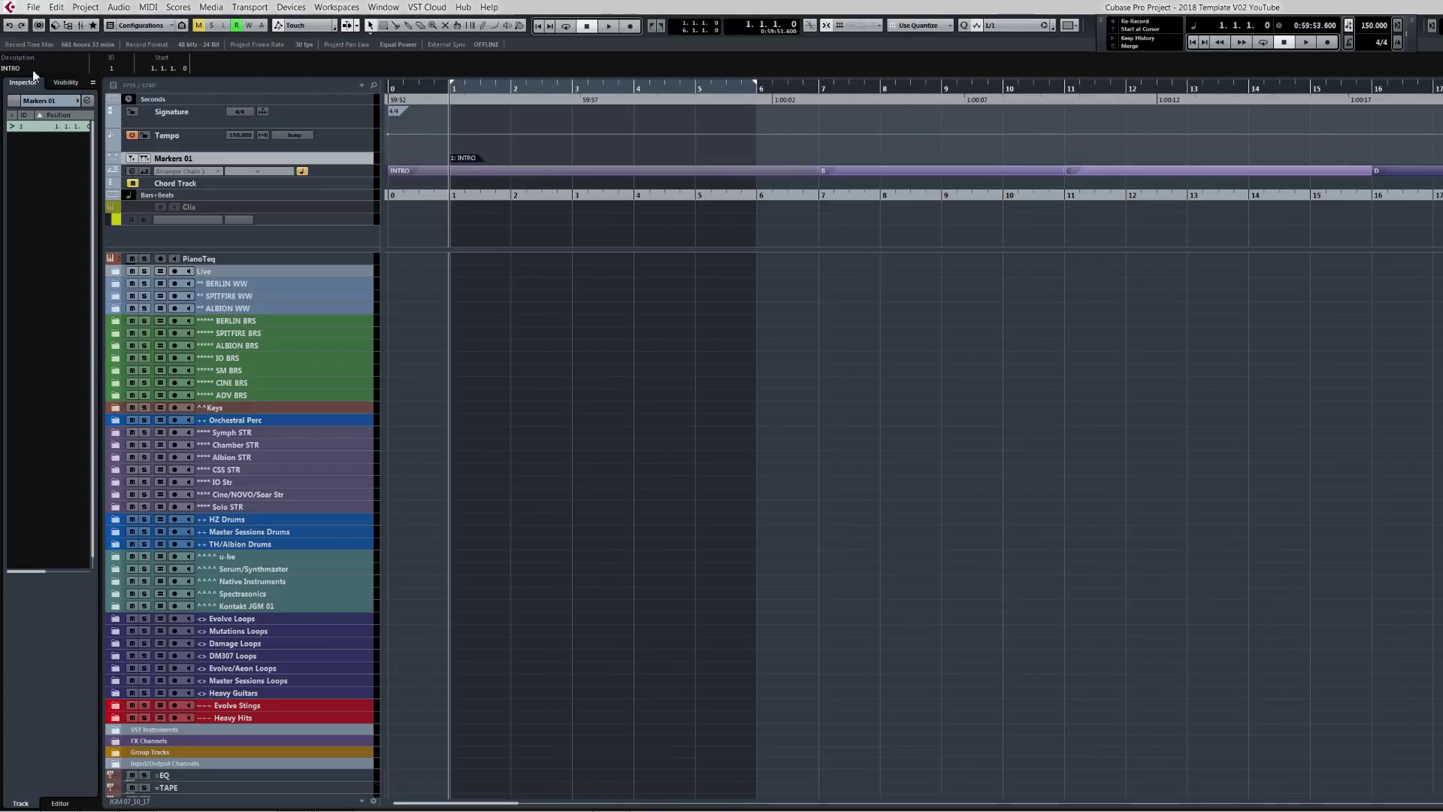
Select the INTRO and D arranger events and set the locators from the start of INTRO to the end of D.
click(547, 170)
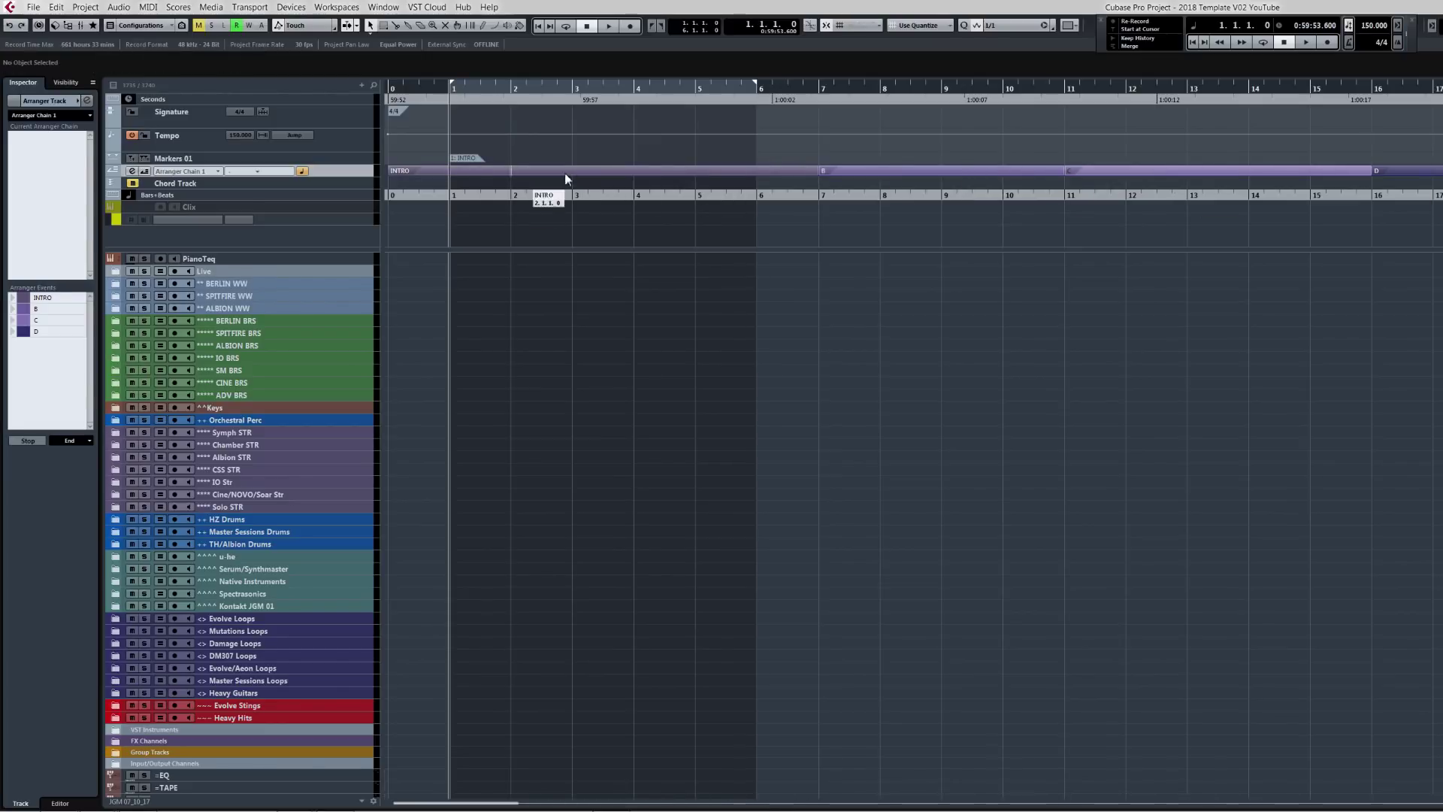
click(922, 175)
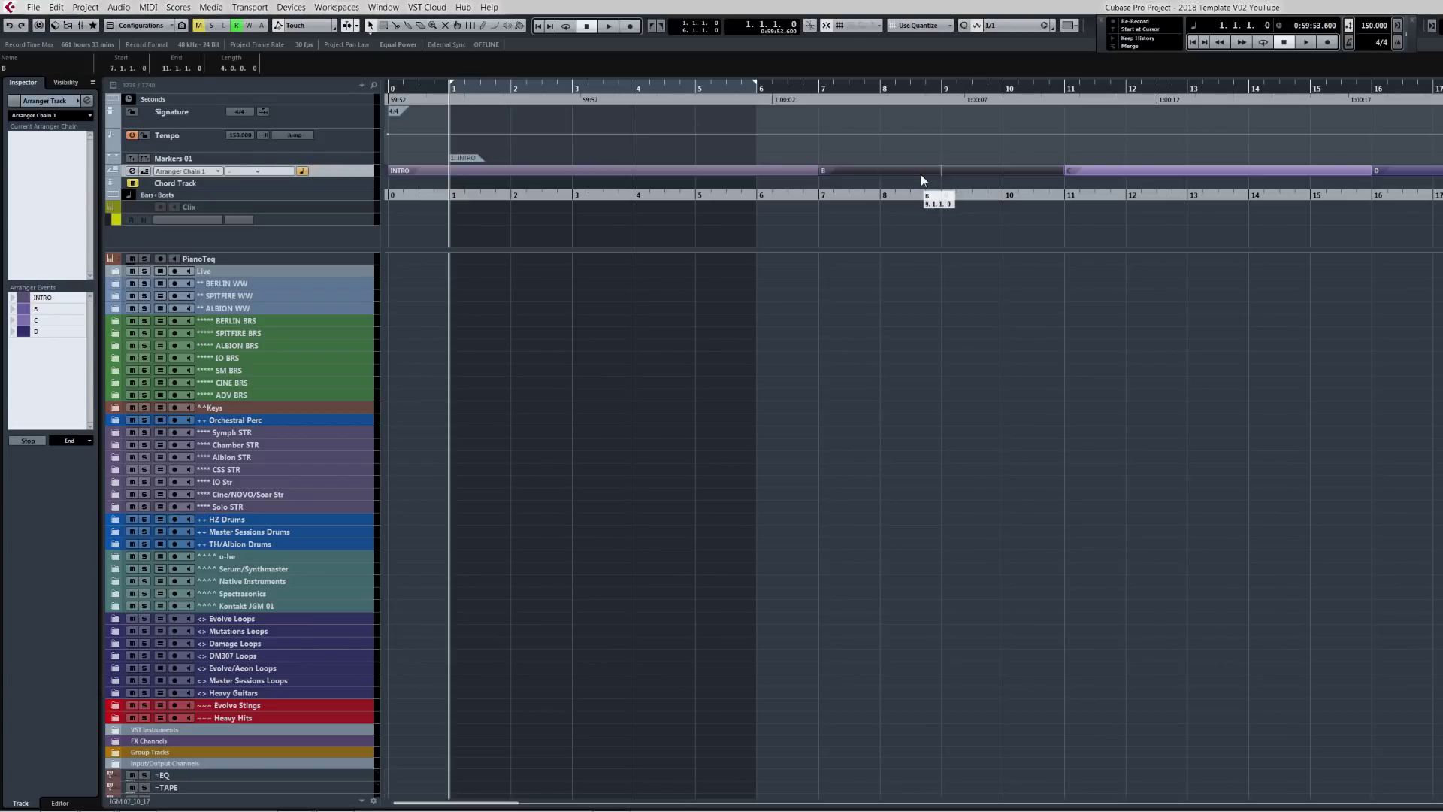
click(769, 172)
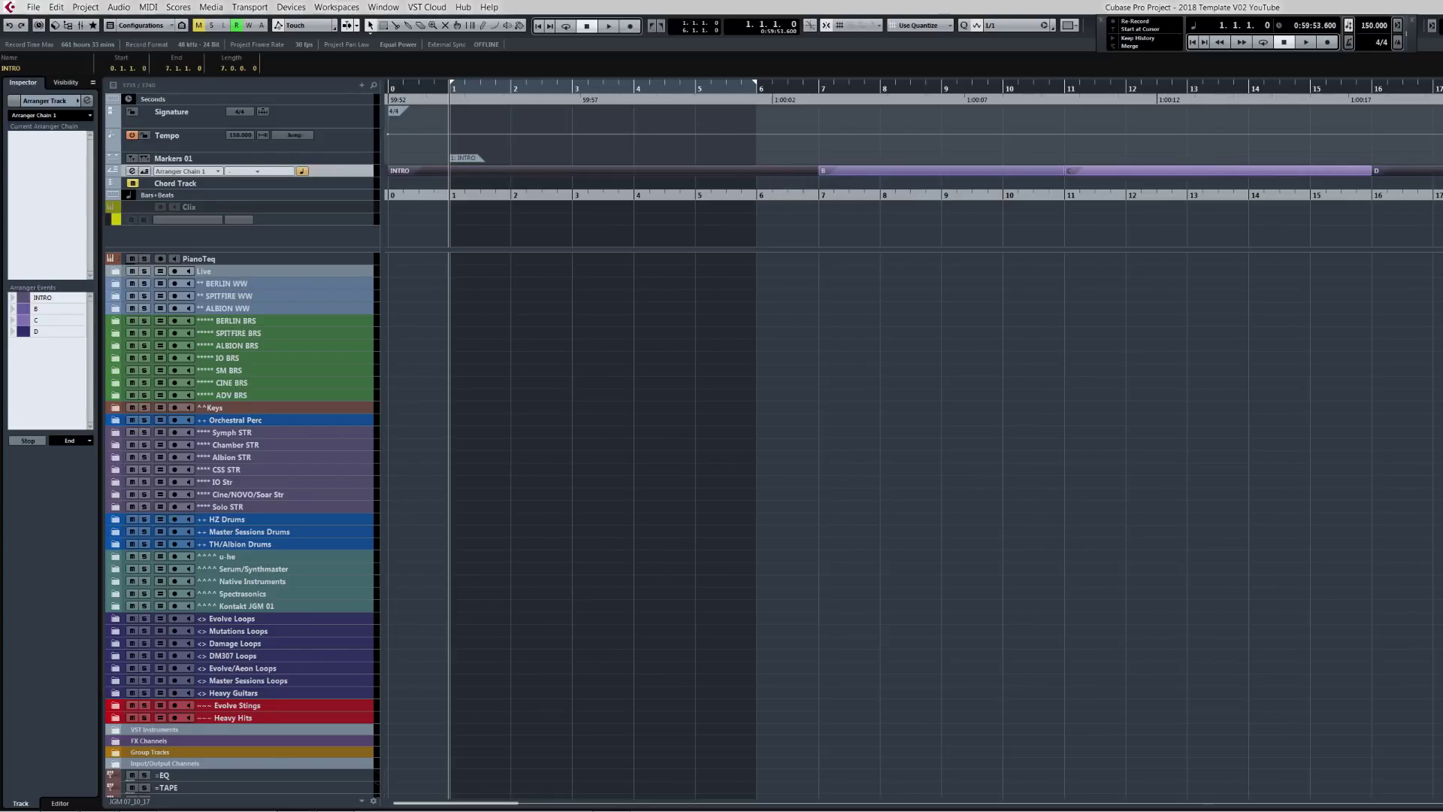
key(p)
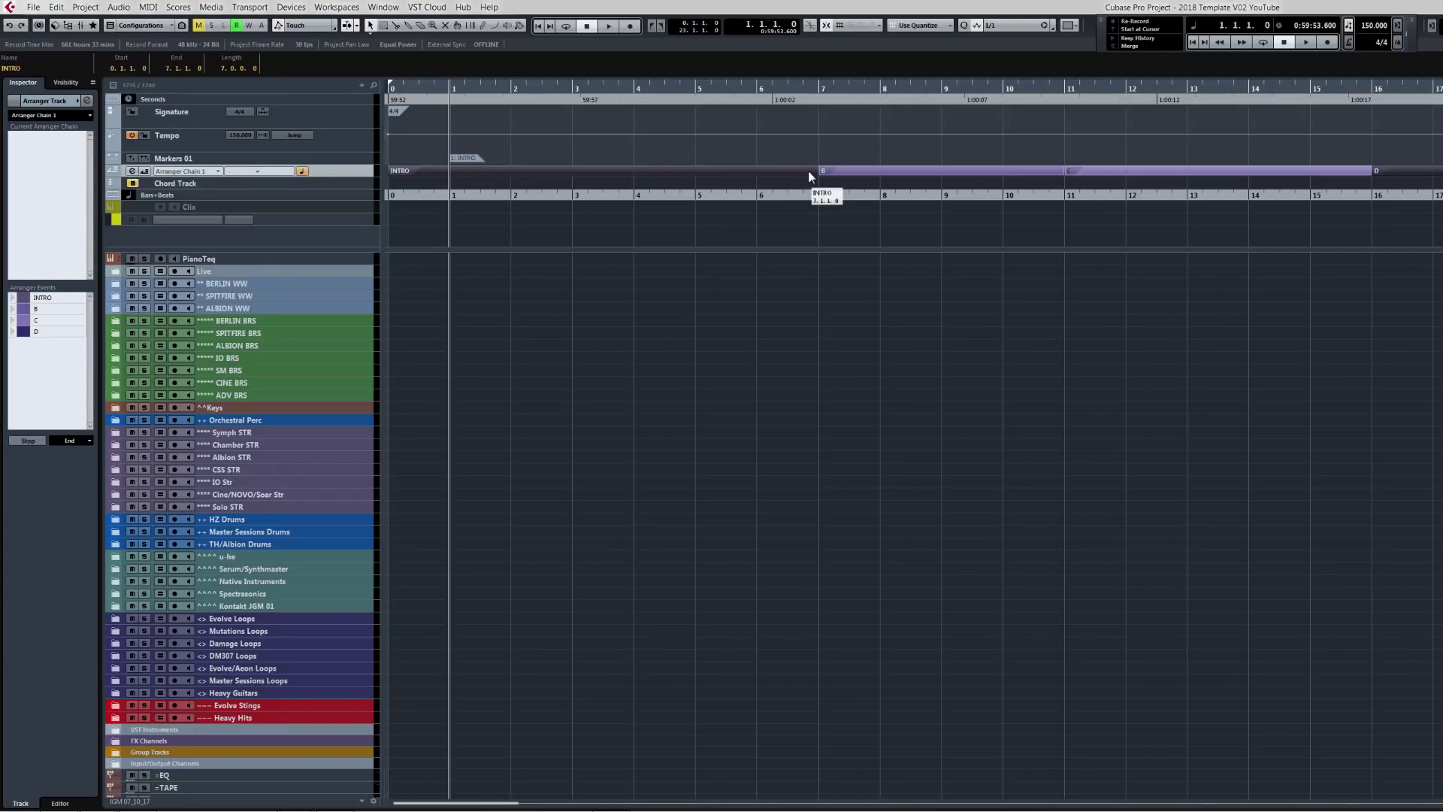
Move arranger event B and the events following it two bars later, so that B starts at bar 9.
click(845, 173)
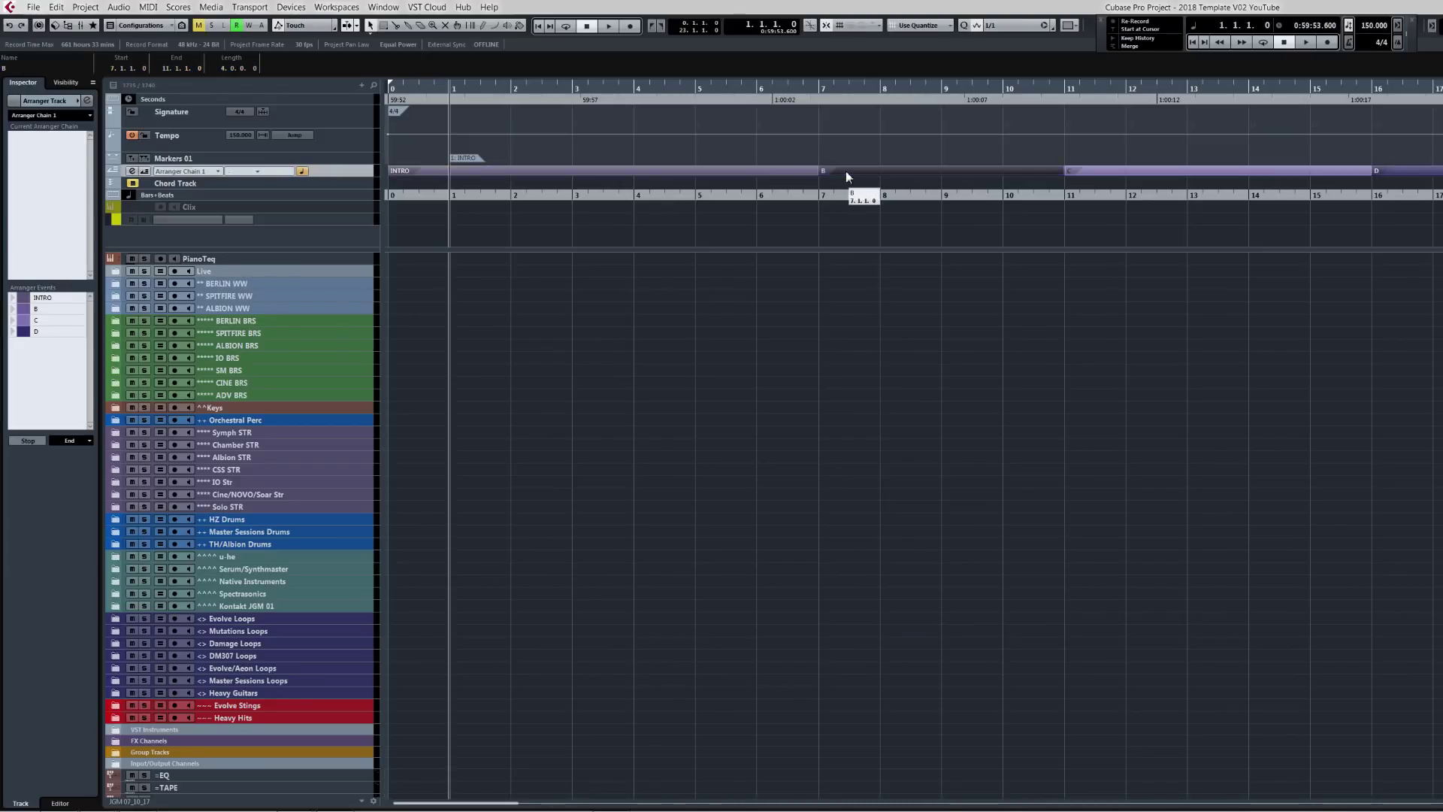
drag(978, 148, 1419, 175)
drag(1397, 173, 1440, 179)
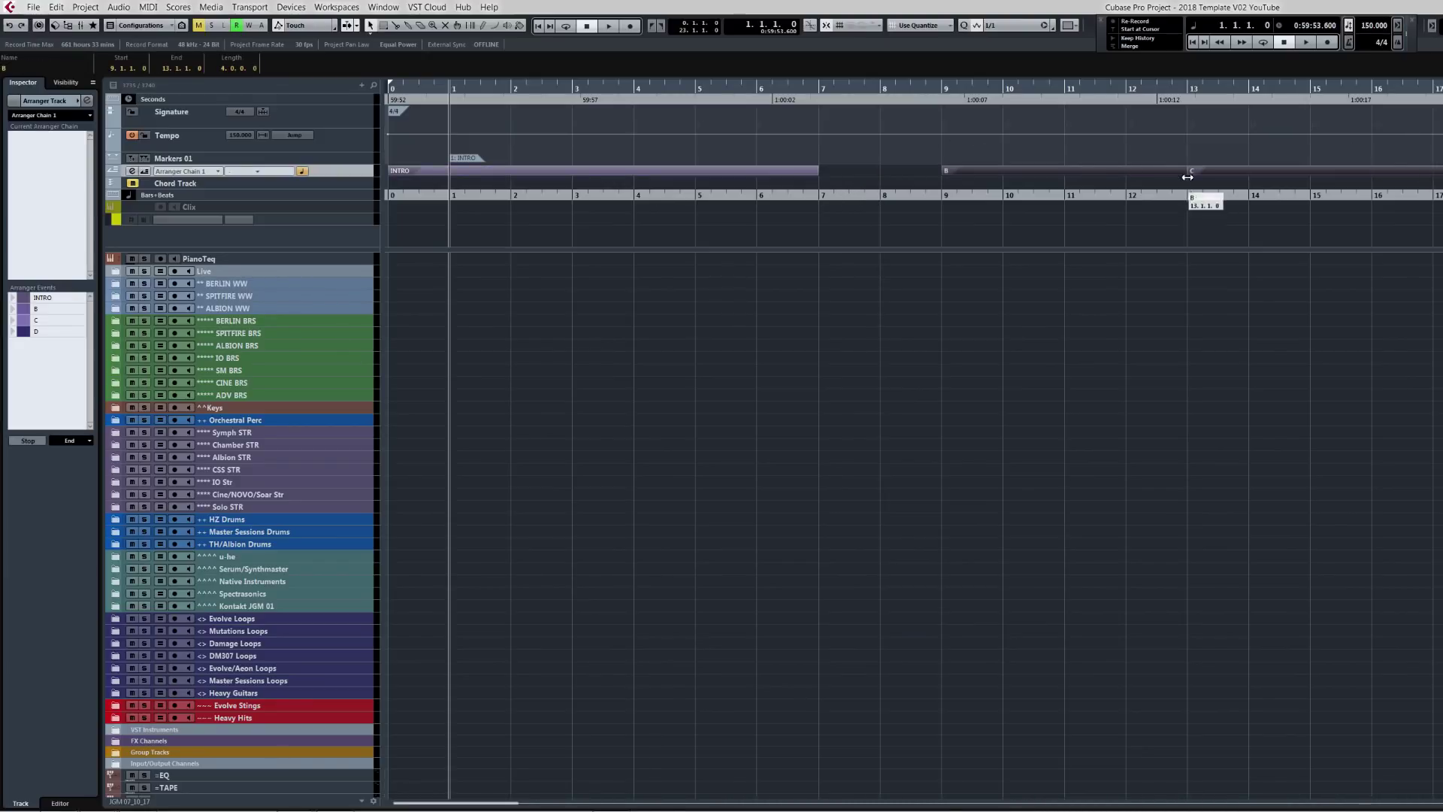
Shift arranger event C and the events following it so that C starts at bar 15, leaving a gap after B.
click(1211, 170)
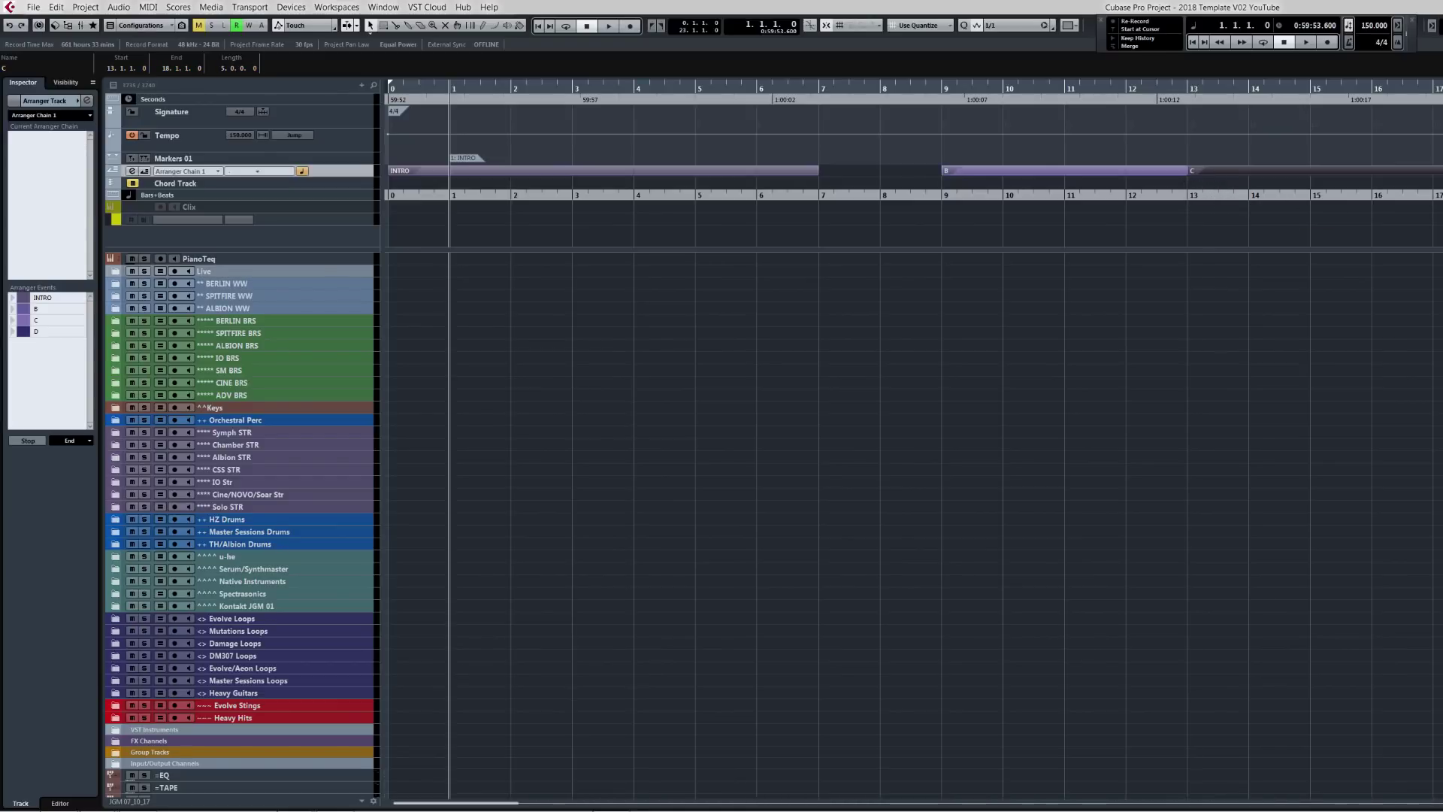
key(ctrl+Right)
key(ctrl+Right)
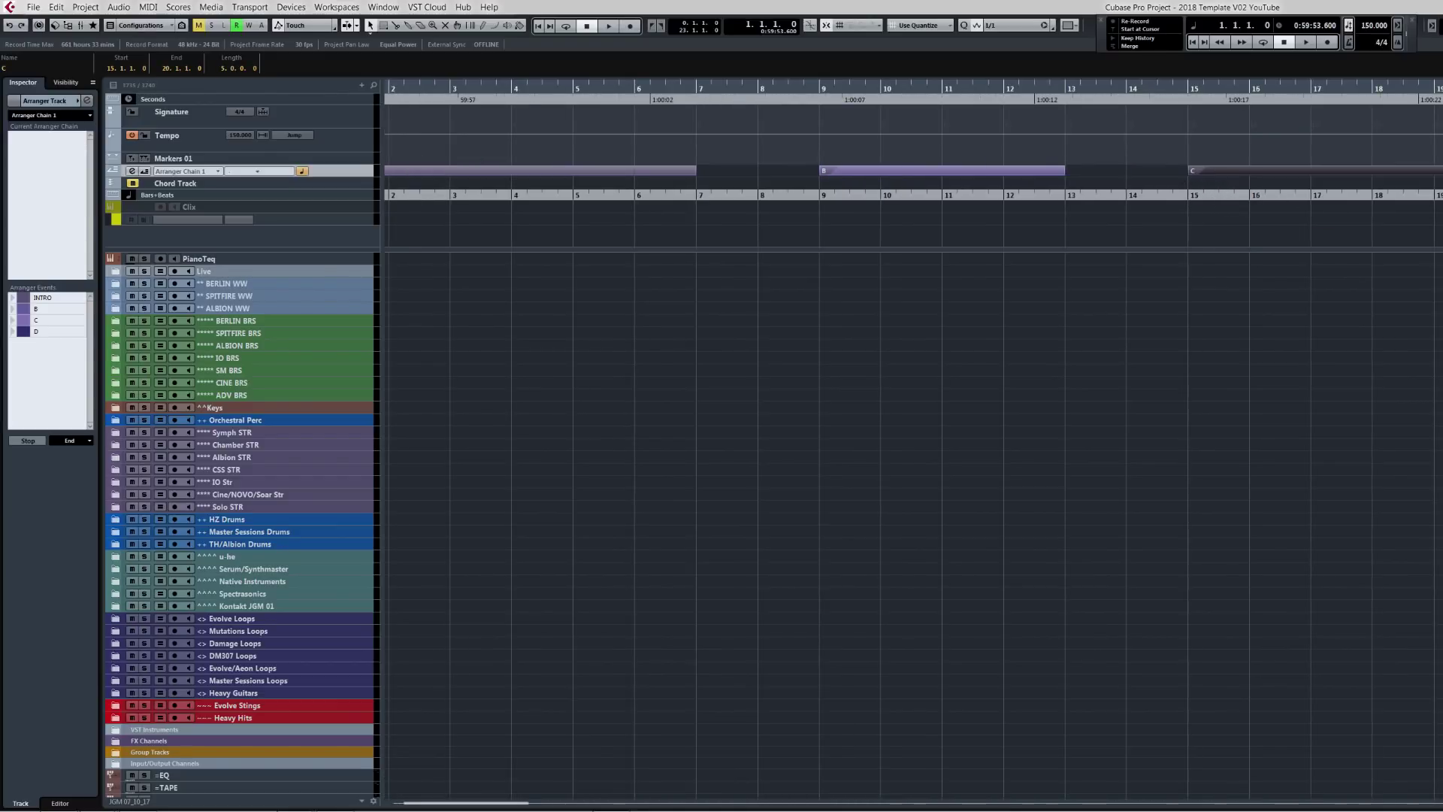
click(973, 169)
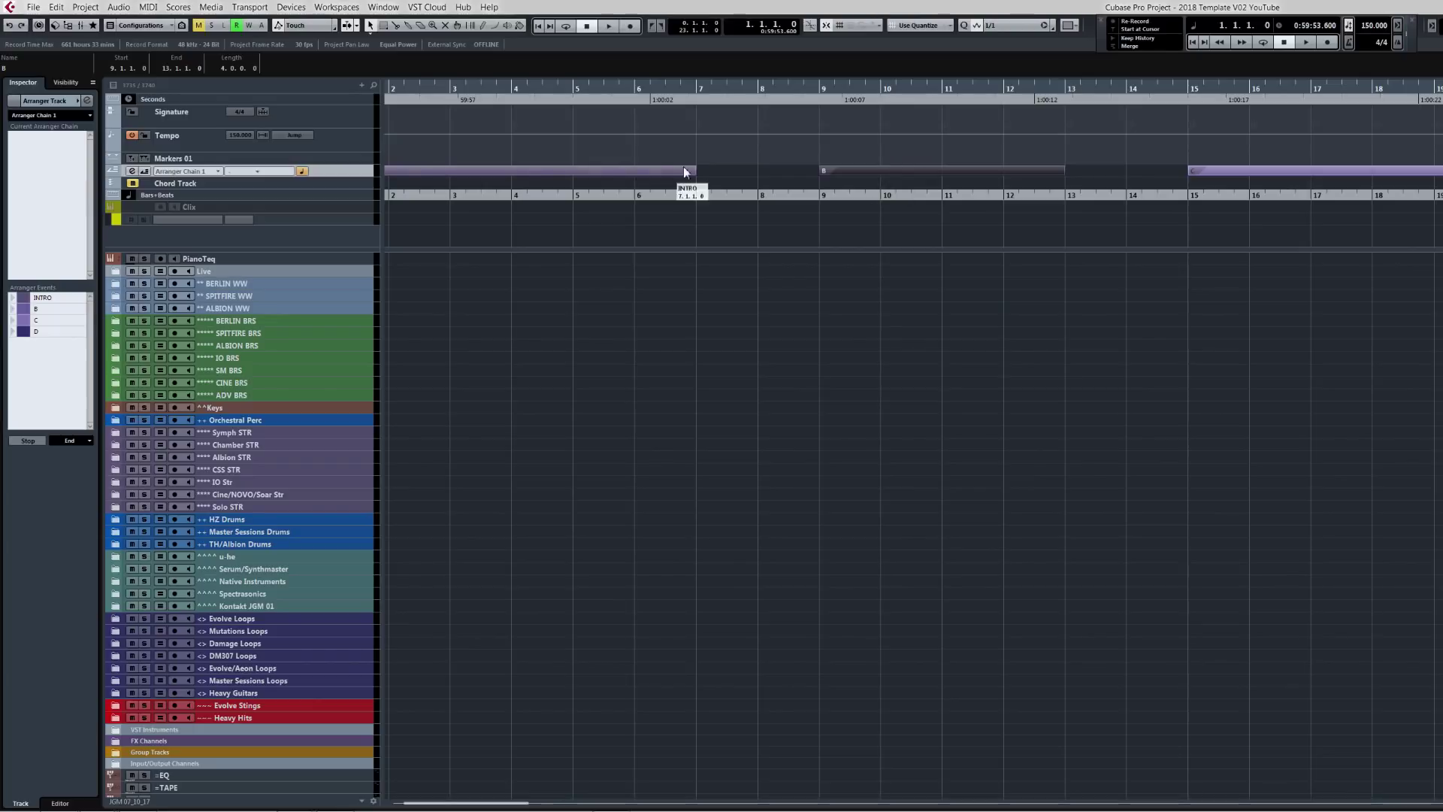
click(646, 174)
click(1244, 175)
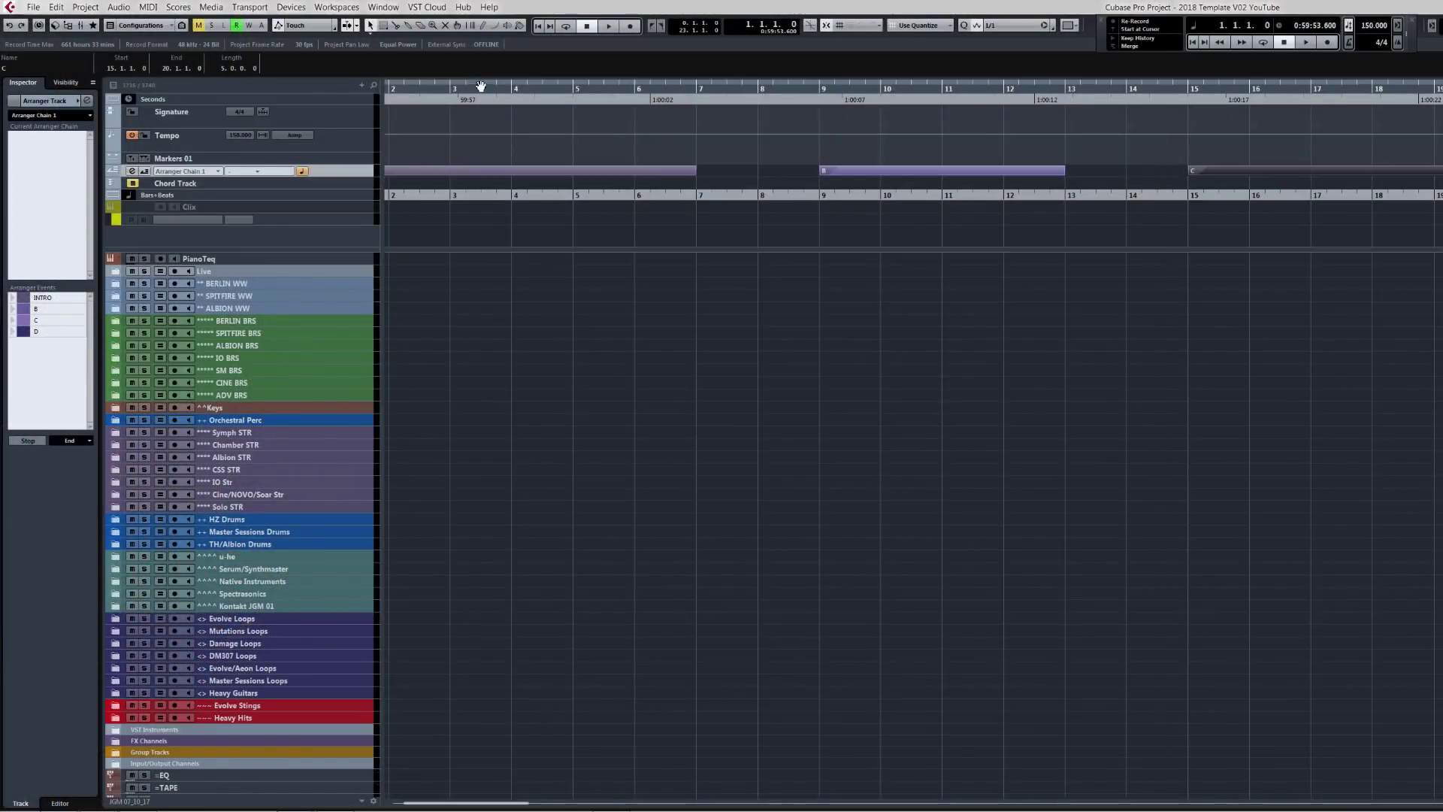
Undo the moves of arranger events B, C and D and clear the selection.
click(890, 170)
key(ctrl+z)
key(ctrl+z)
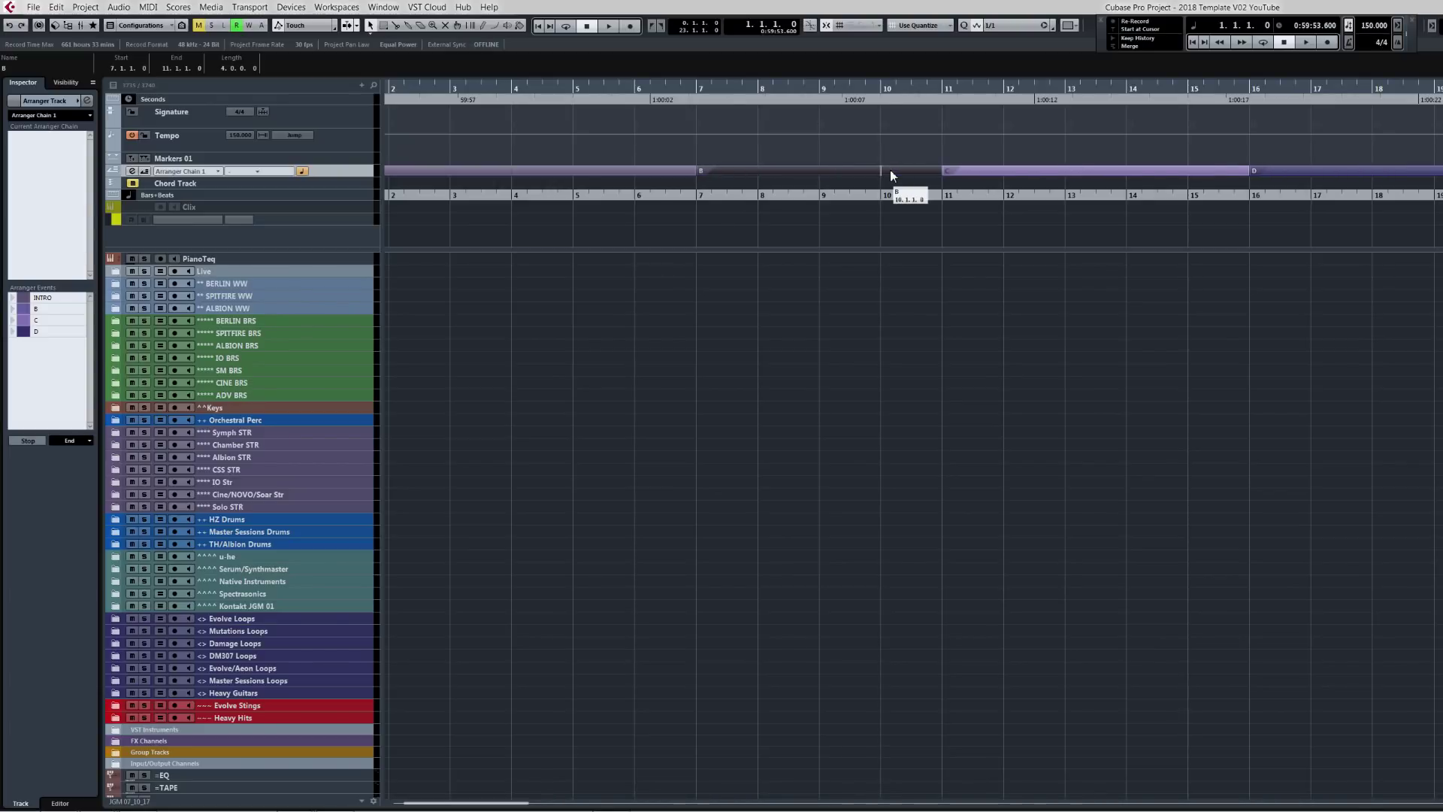
click(726, 169)
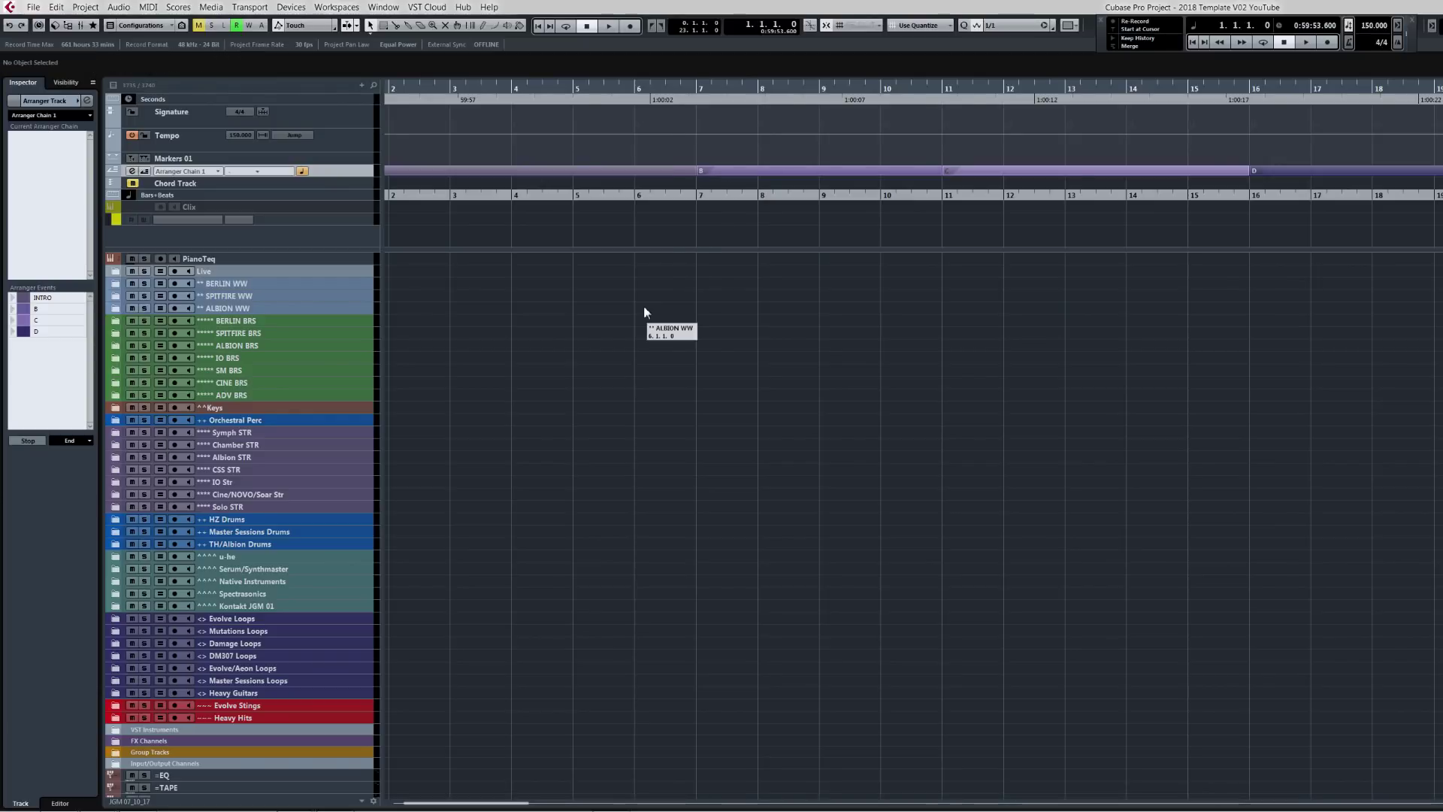
scroll(644, 308, left, 3)
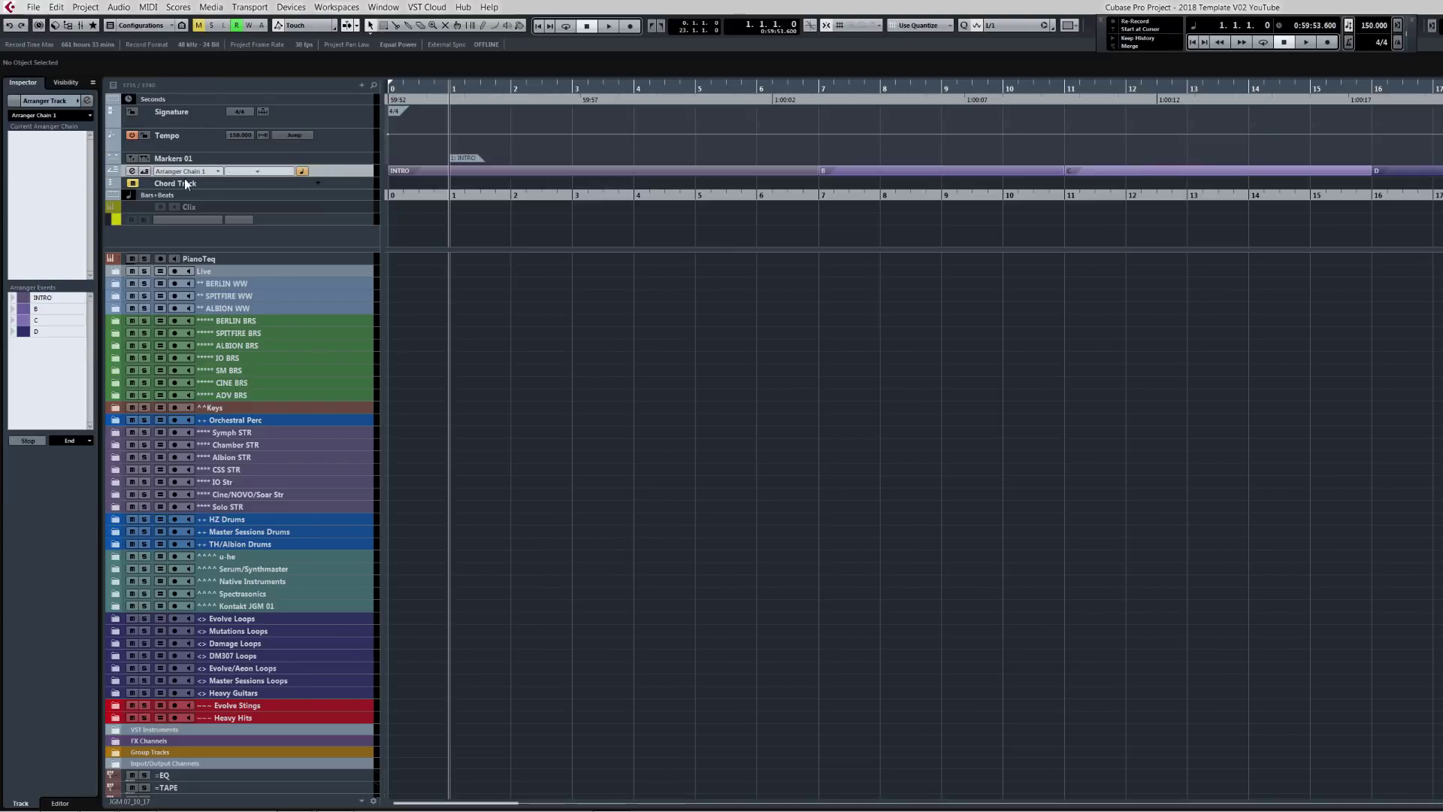
Display the time format options of the Seconds ruler track and close them without changing the format.
click(111, 96)
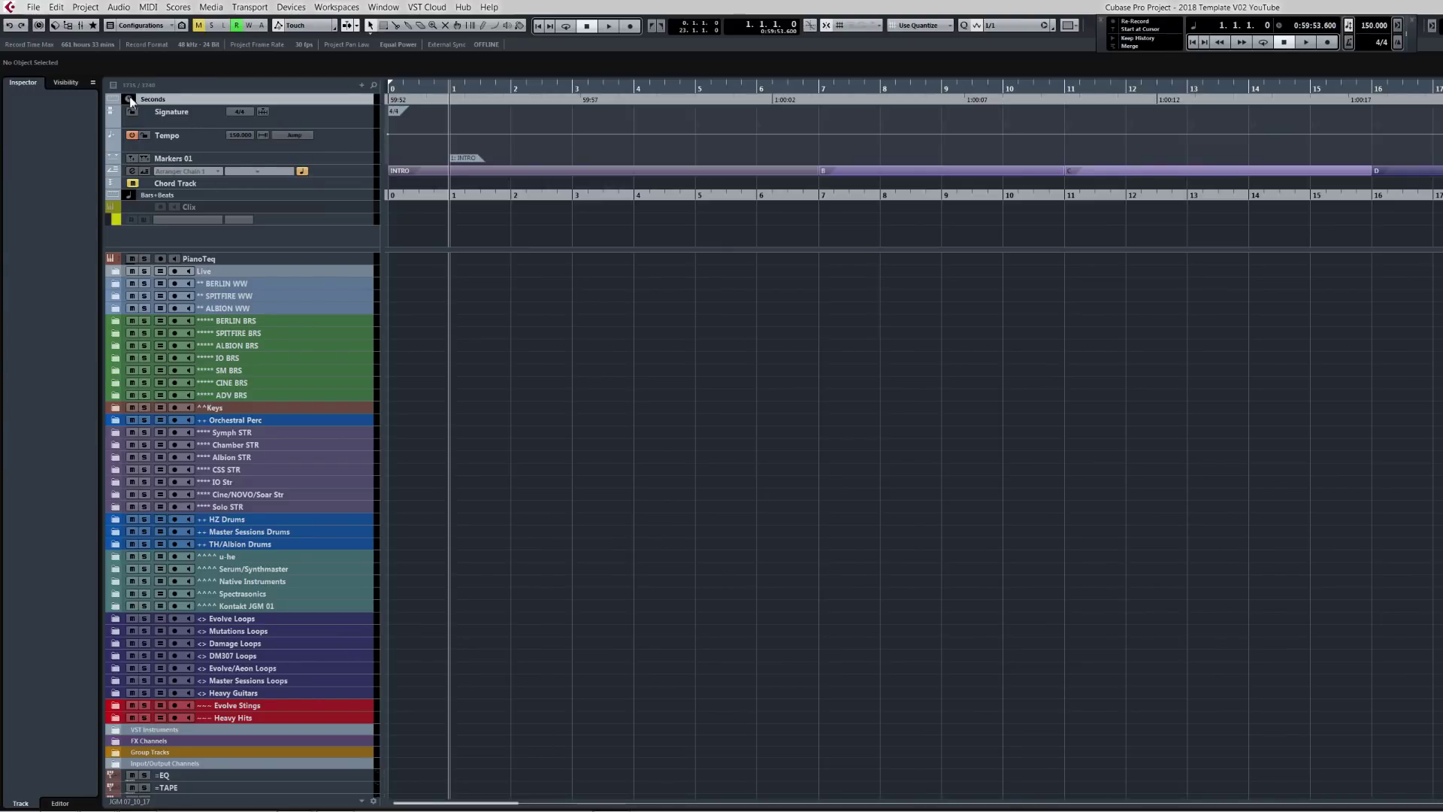
click(142, 99)
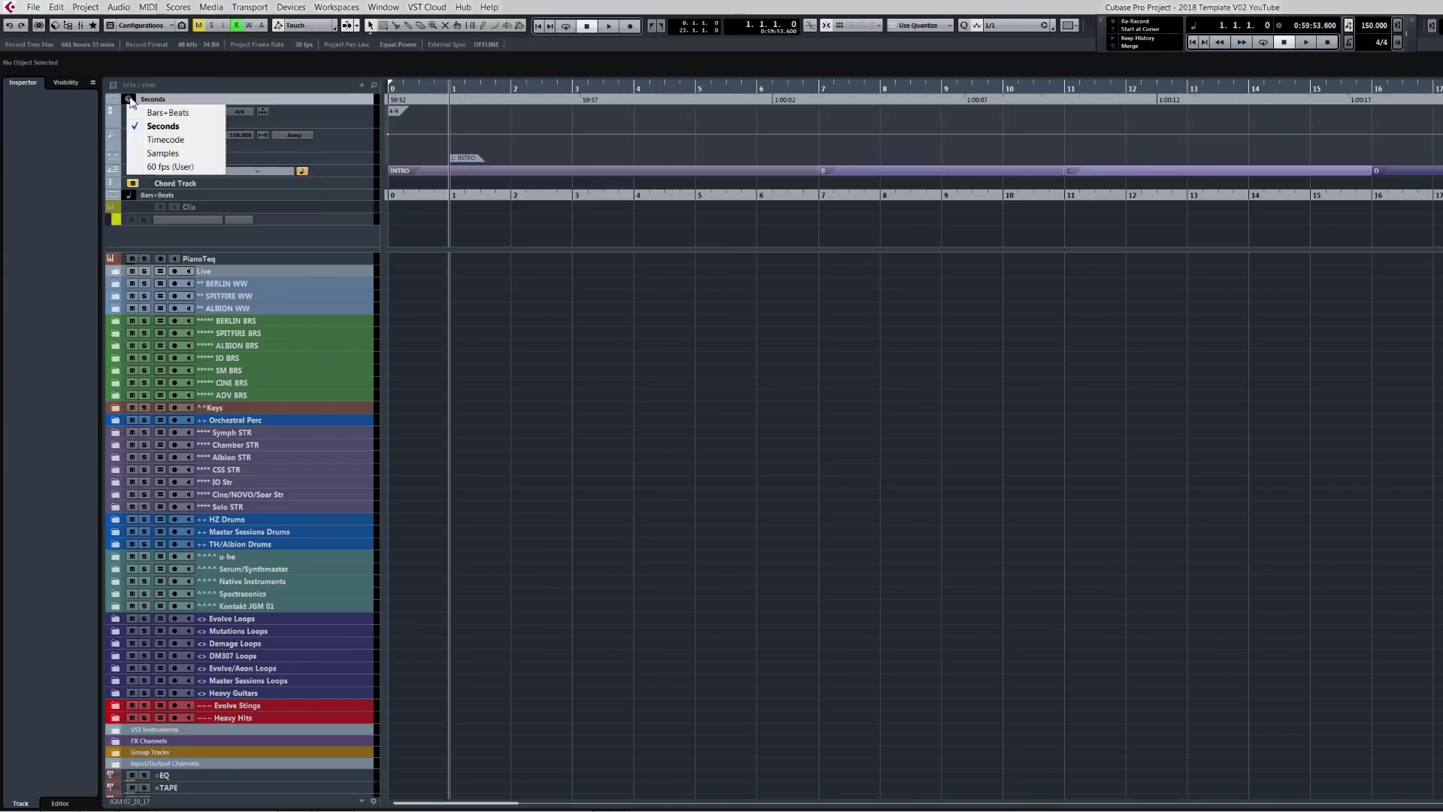
click(186, 86)
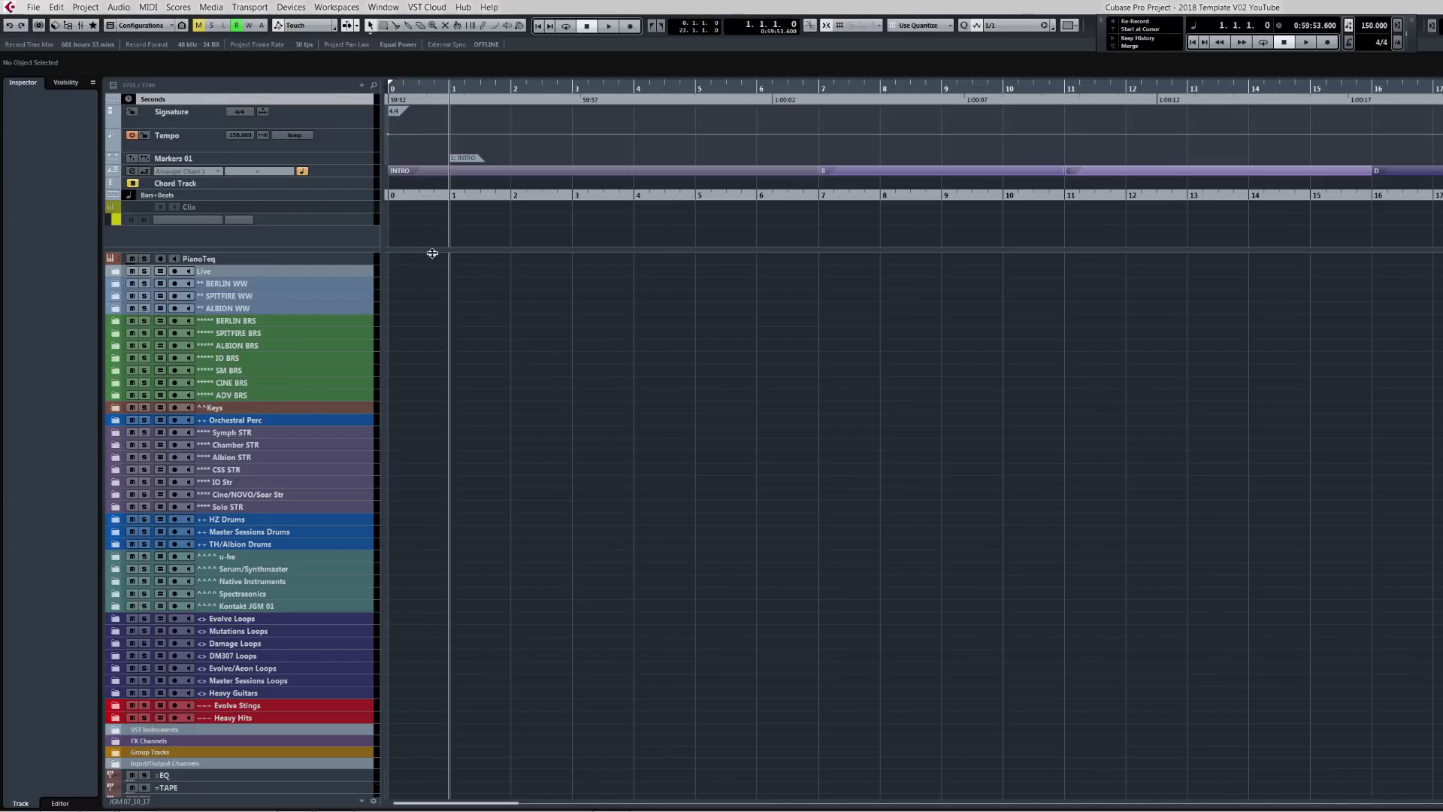
Collapse the upper section of the divided track list and close the PianoTeq instrument window.
drag(431, 253, 422, 83)
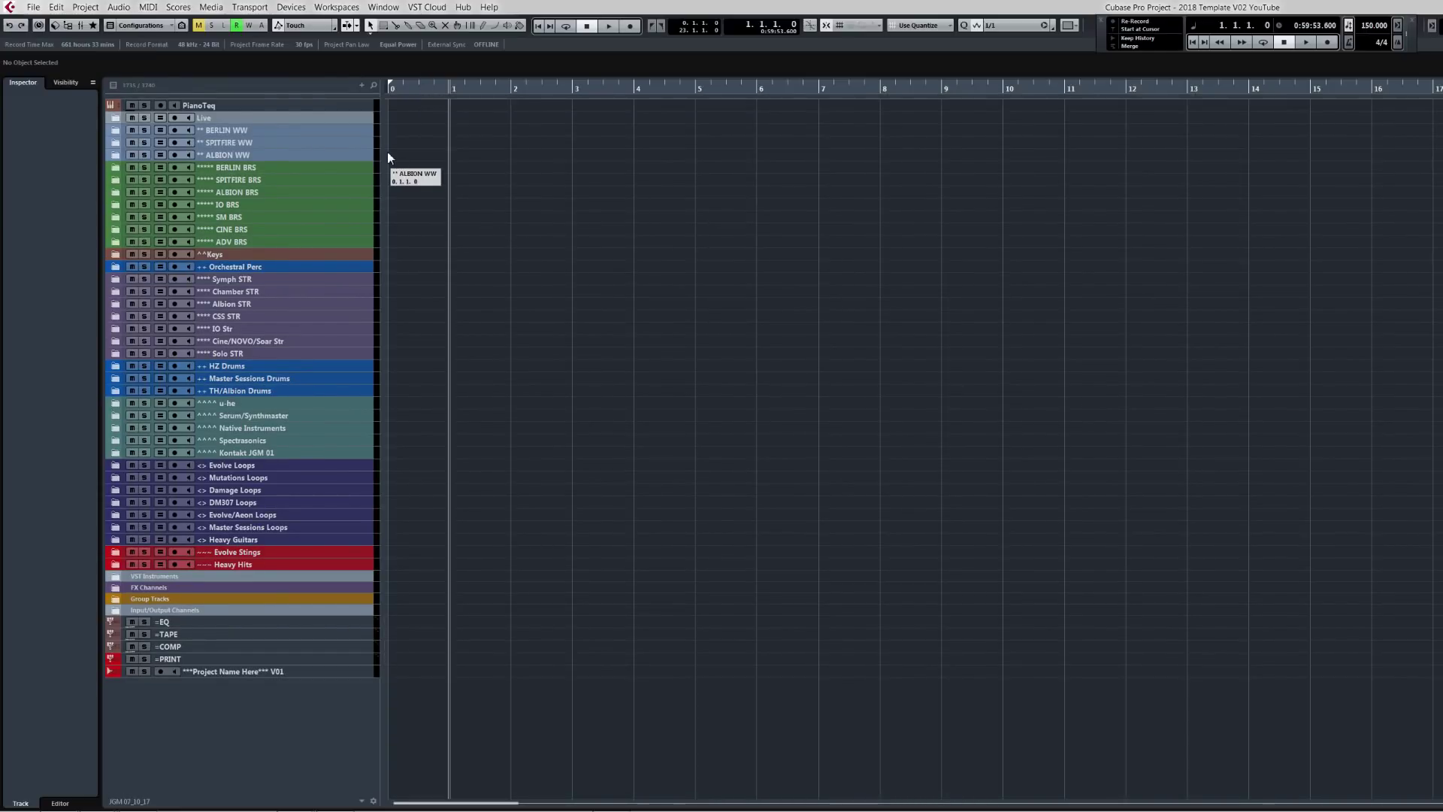
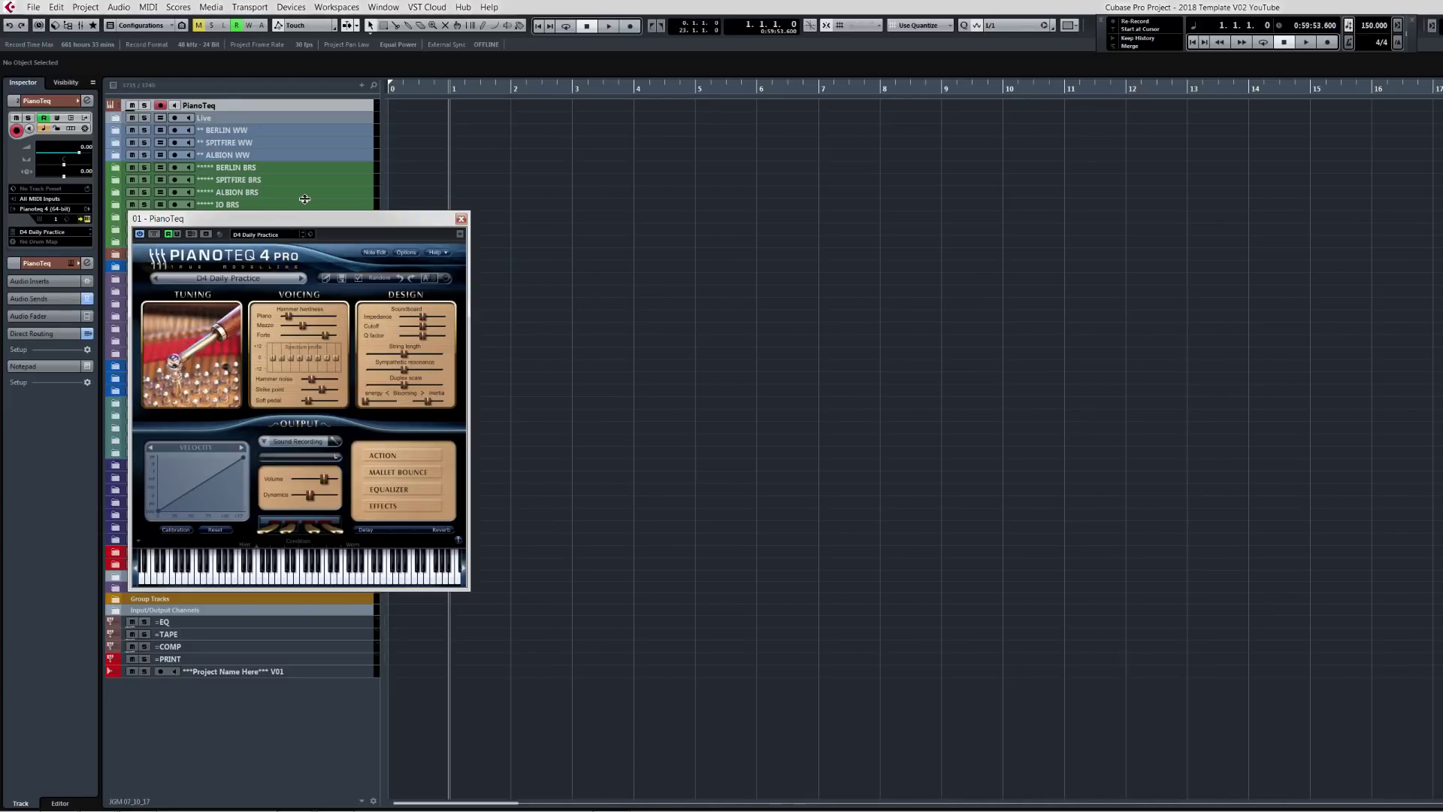
key(Escape)
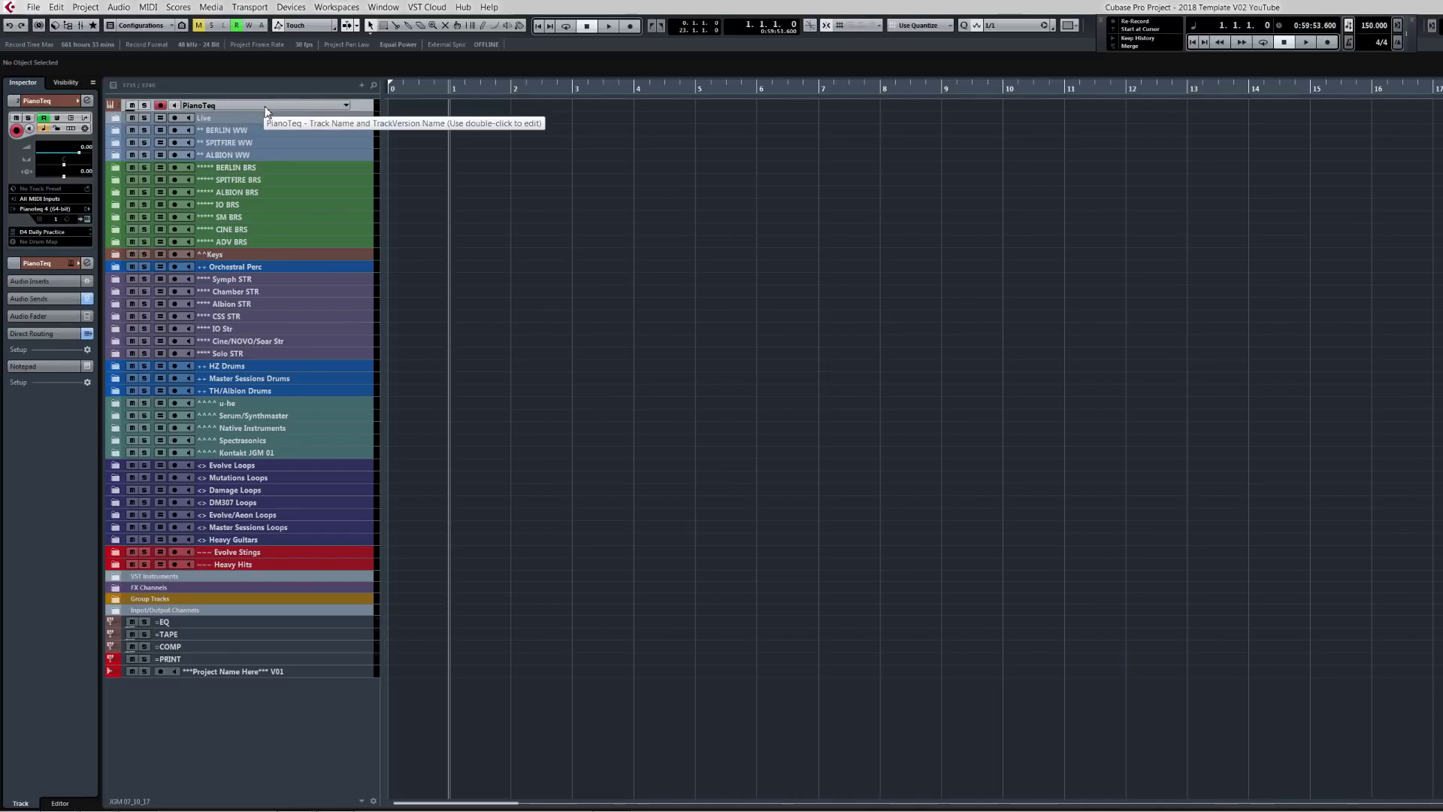
In the Live folder's Guitars subfolder, enable the Electric Guitar Fender Funky track to view its inserts, disable it again and collapse Guitars.
click(115, 118)
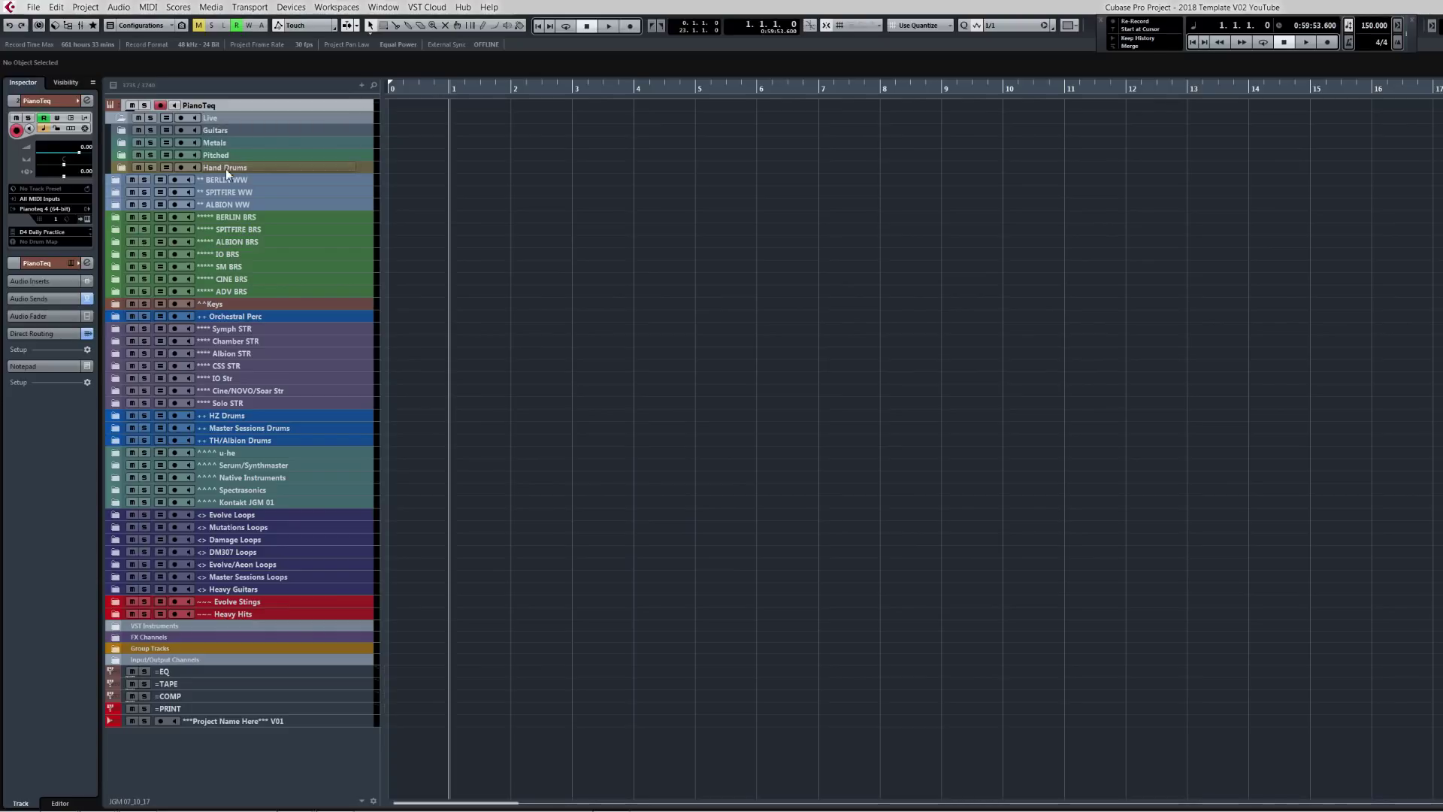
click(120, 129)
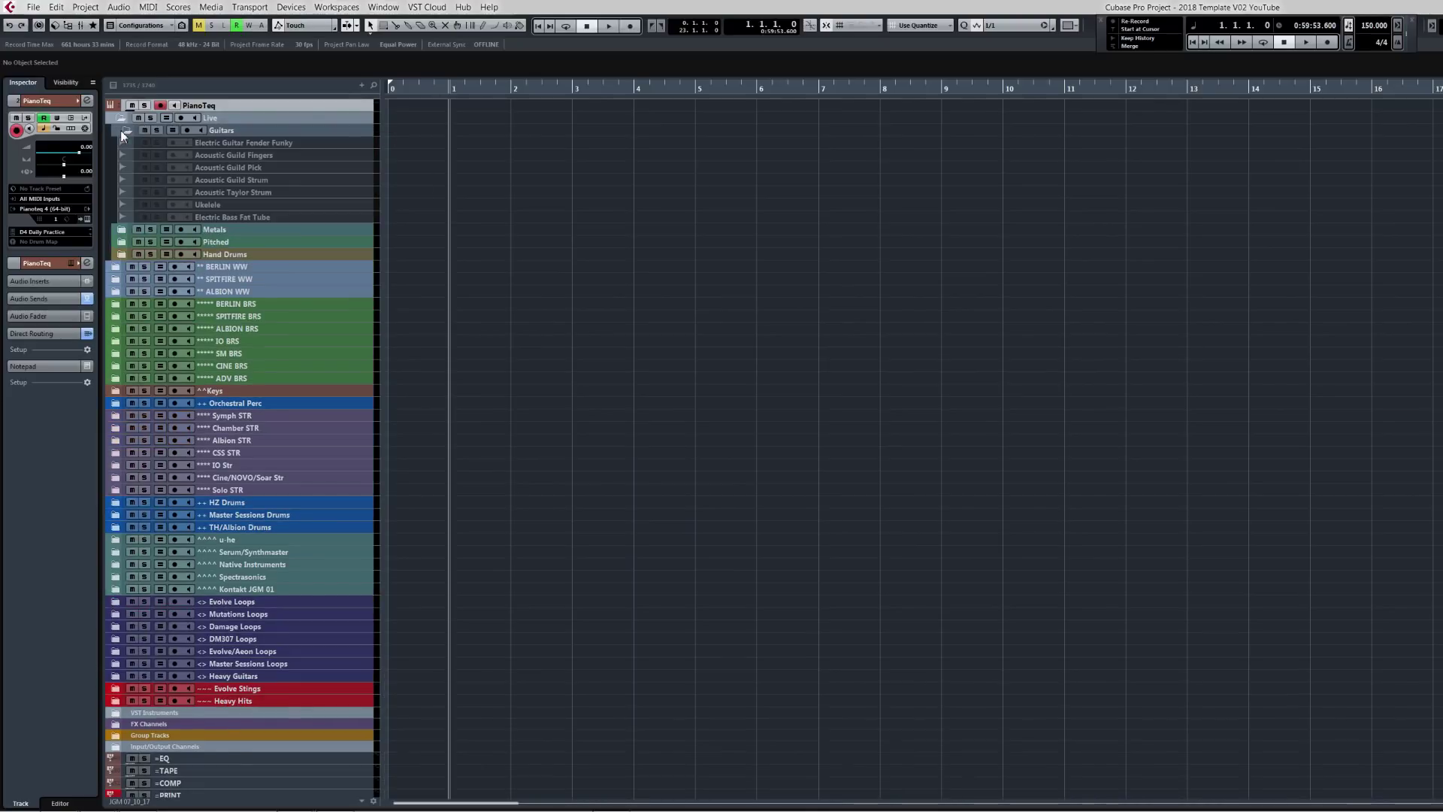
click(263, 143)
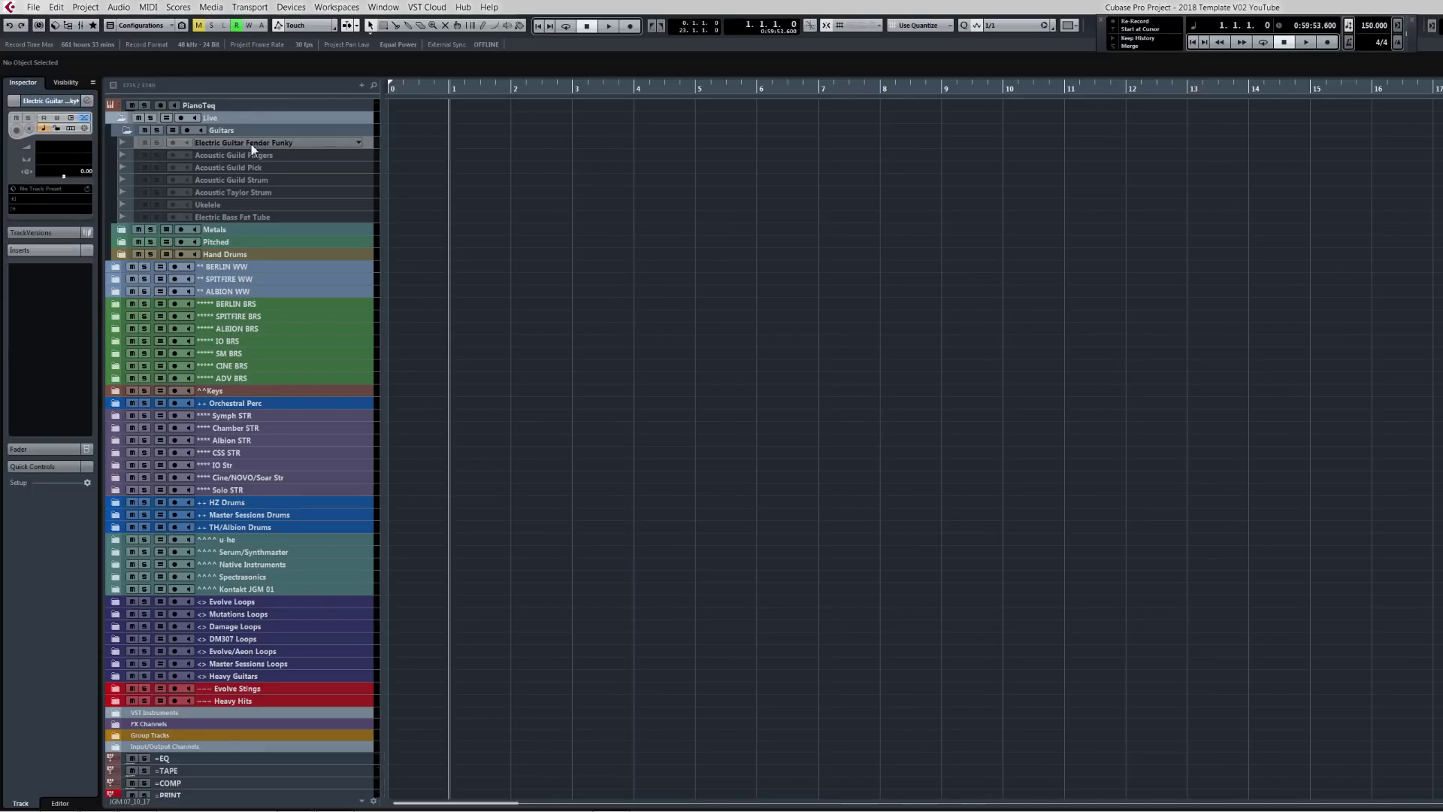
key(shift+d)
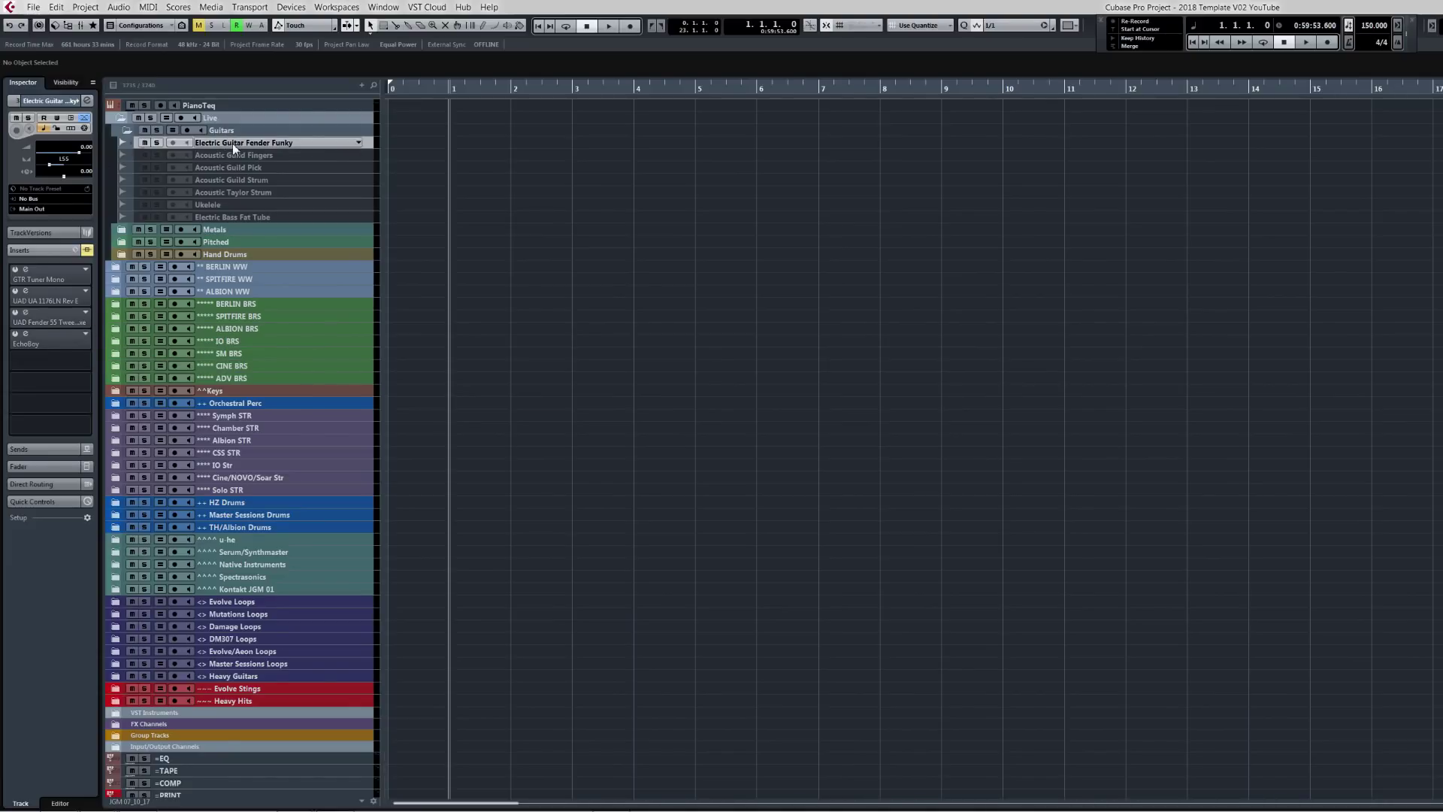
key(shift+d)
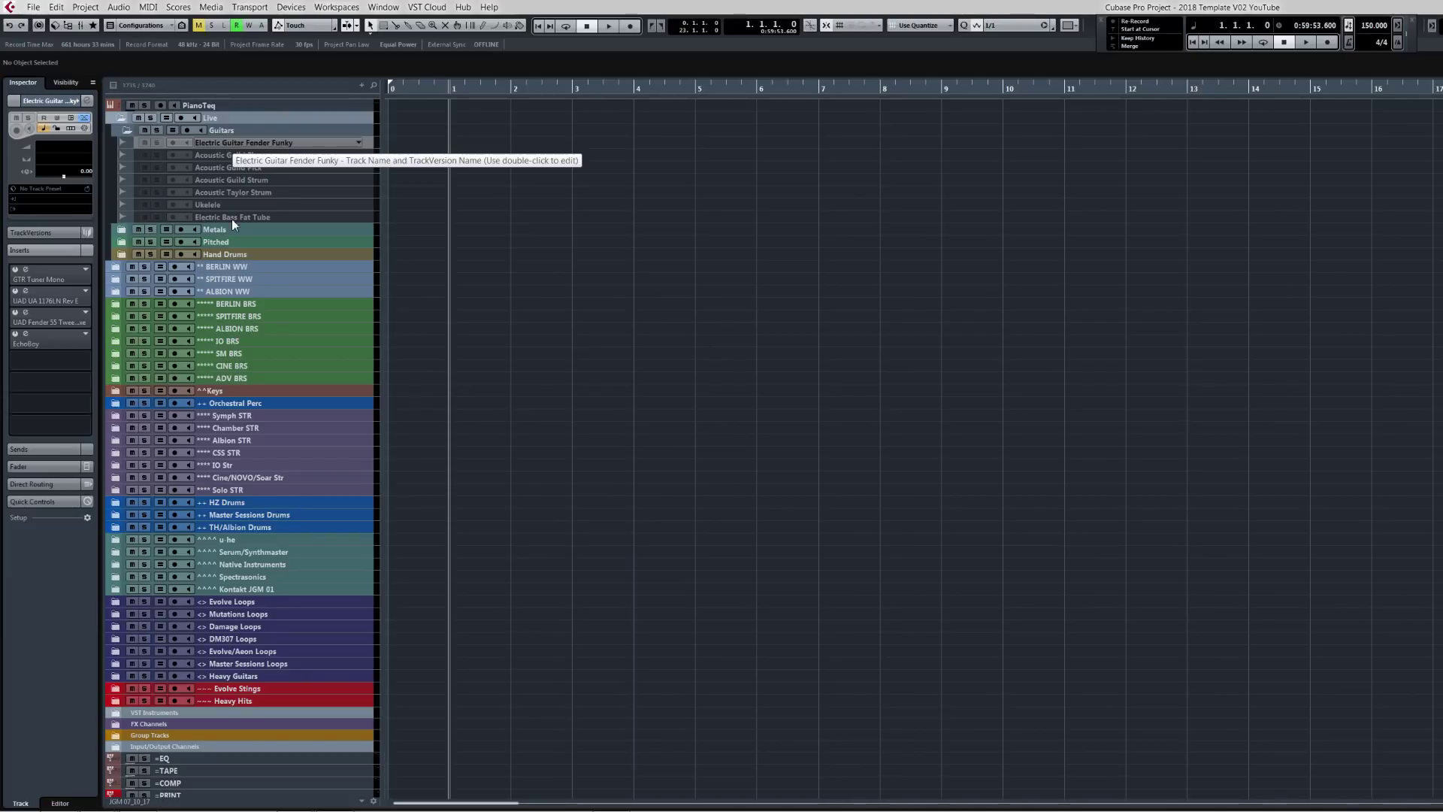
click(127, 129)
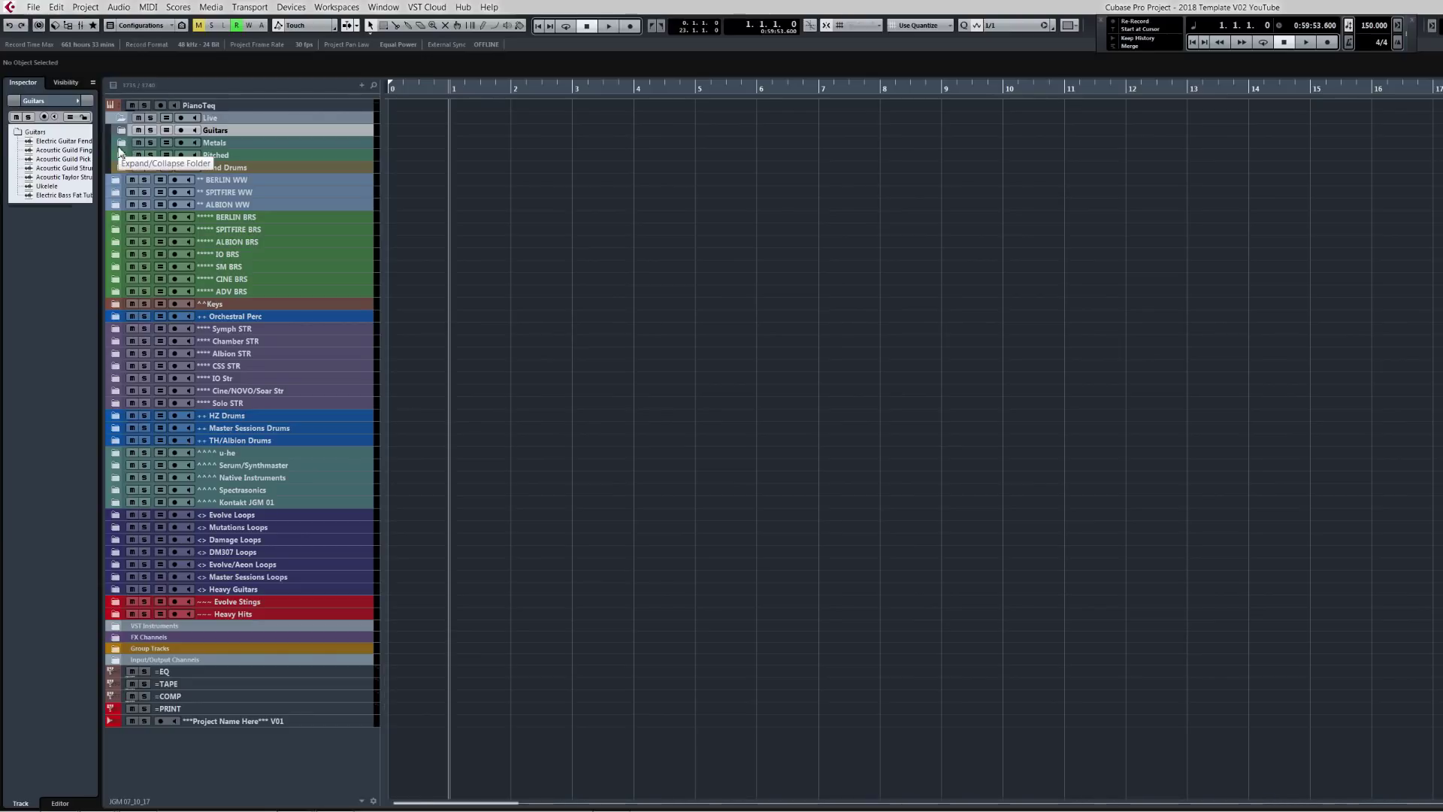
In the Metals folder, enable the Coconut Maracas track to check its inserts and direct routing, disable it again and collapse the folder.
click(121, 142)
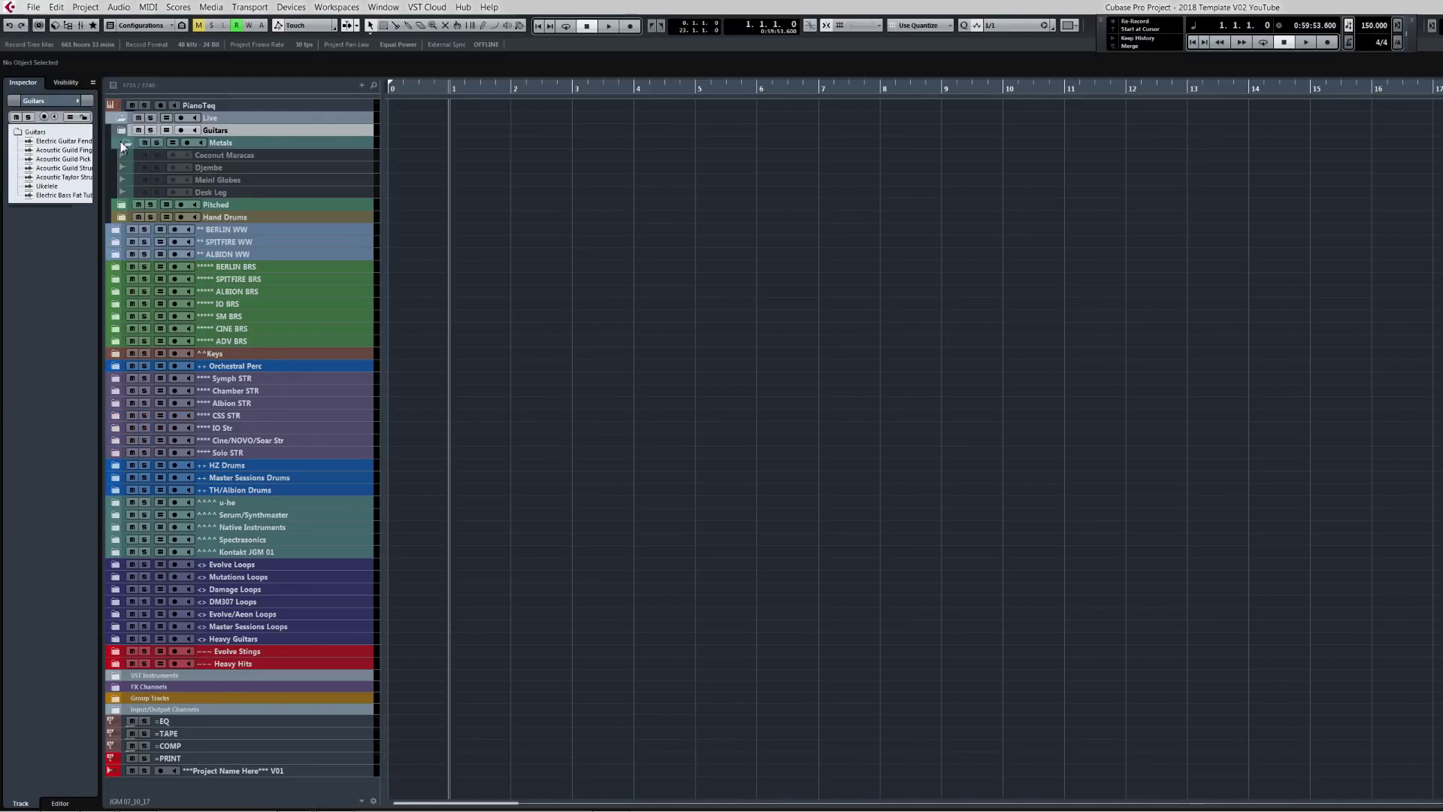
click(253, 155)
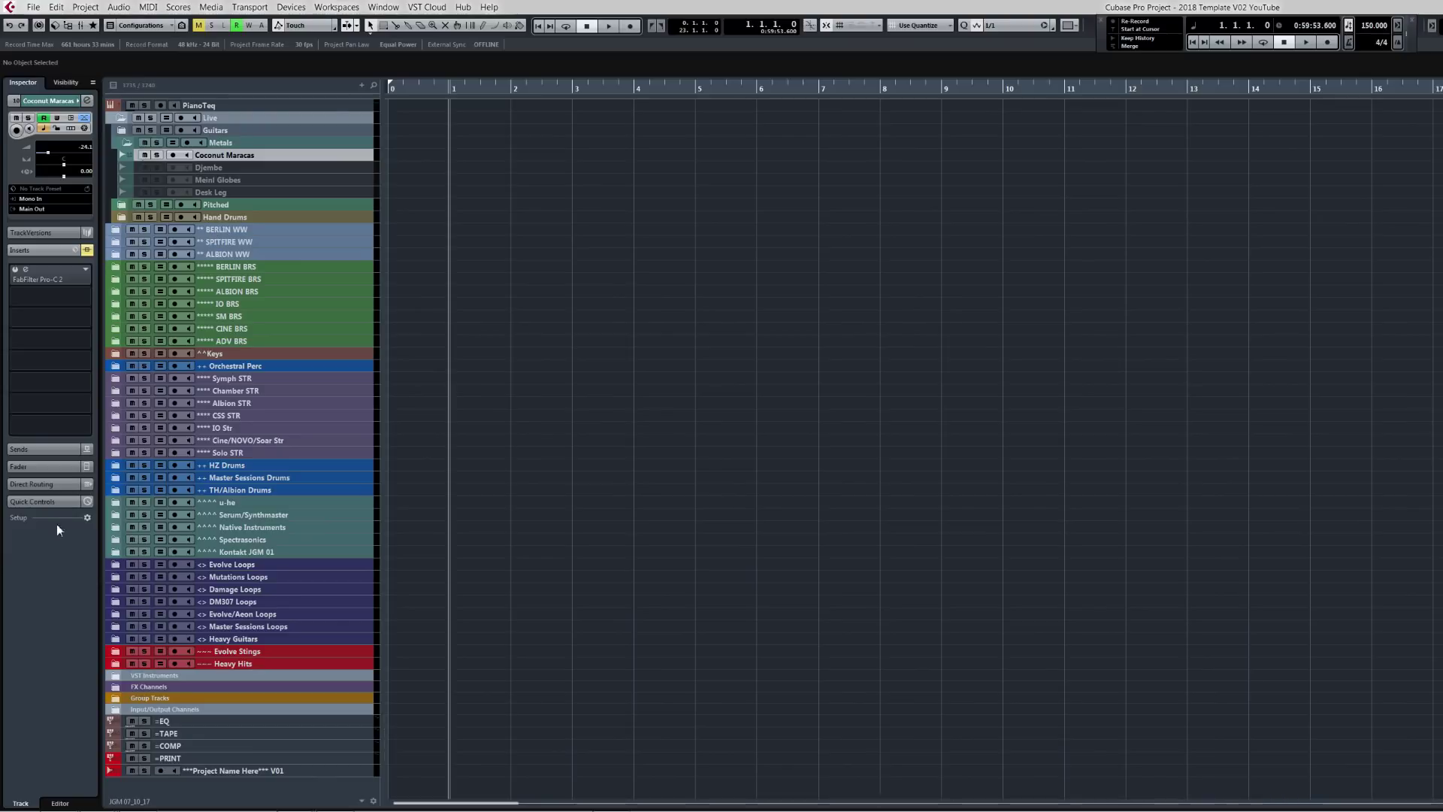
click(47, 484)
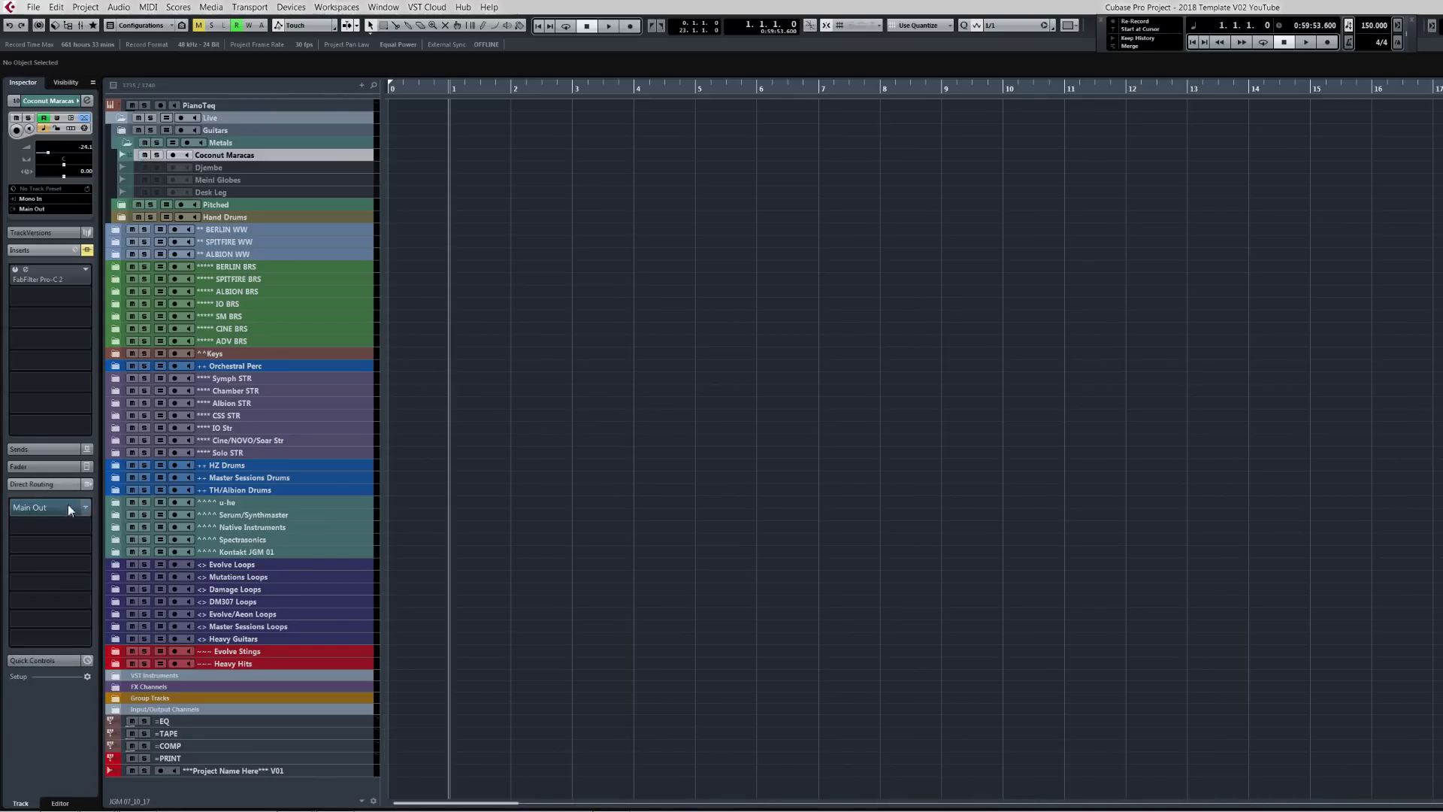
click(57, 251)
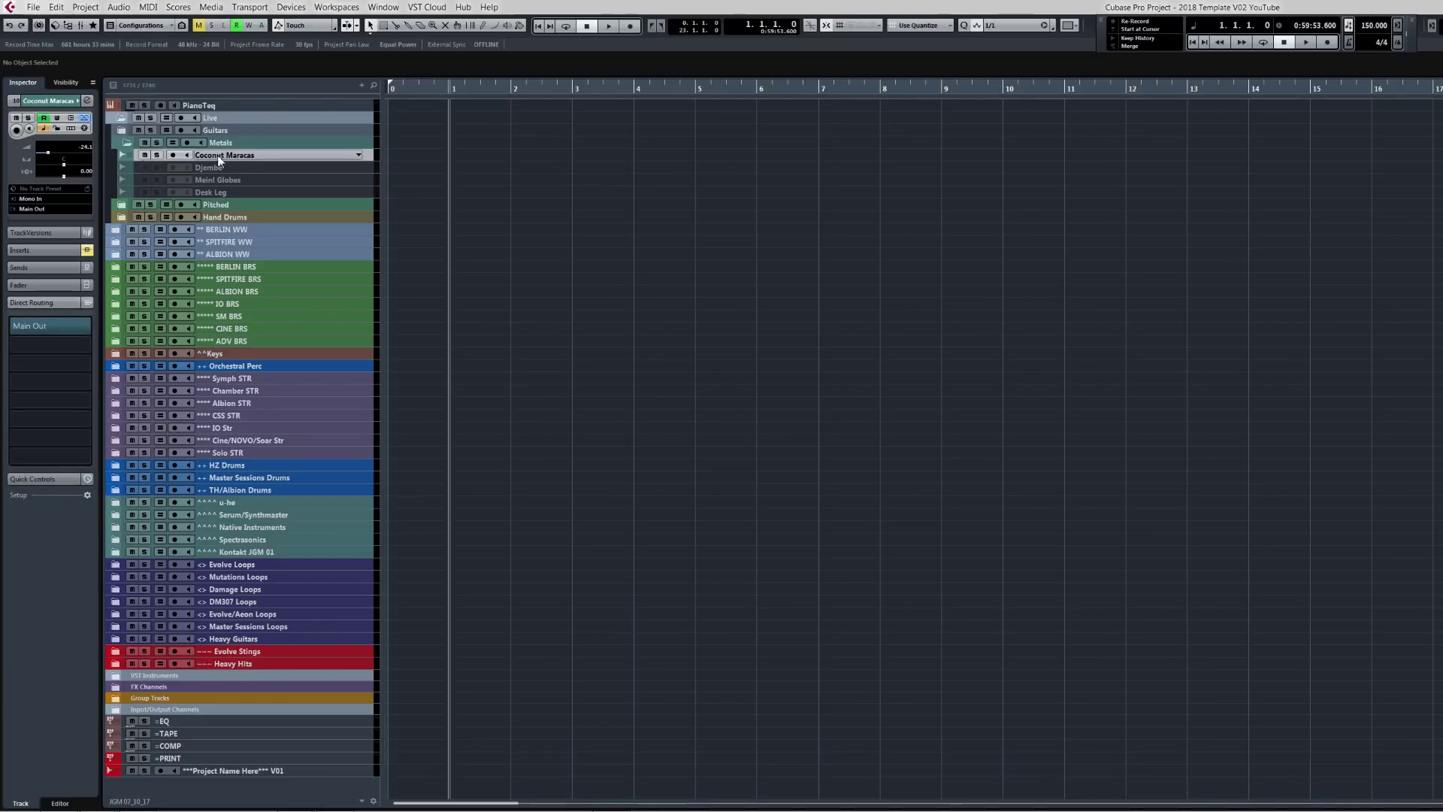
key(shift+d)
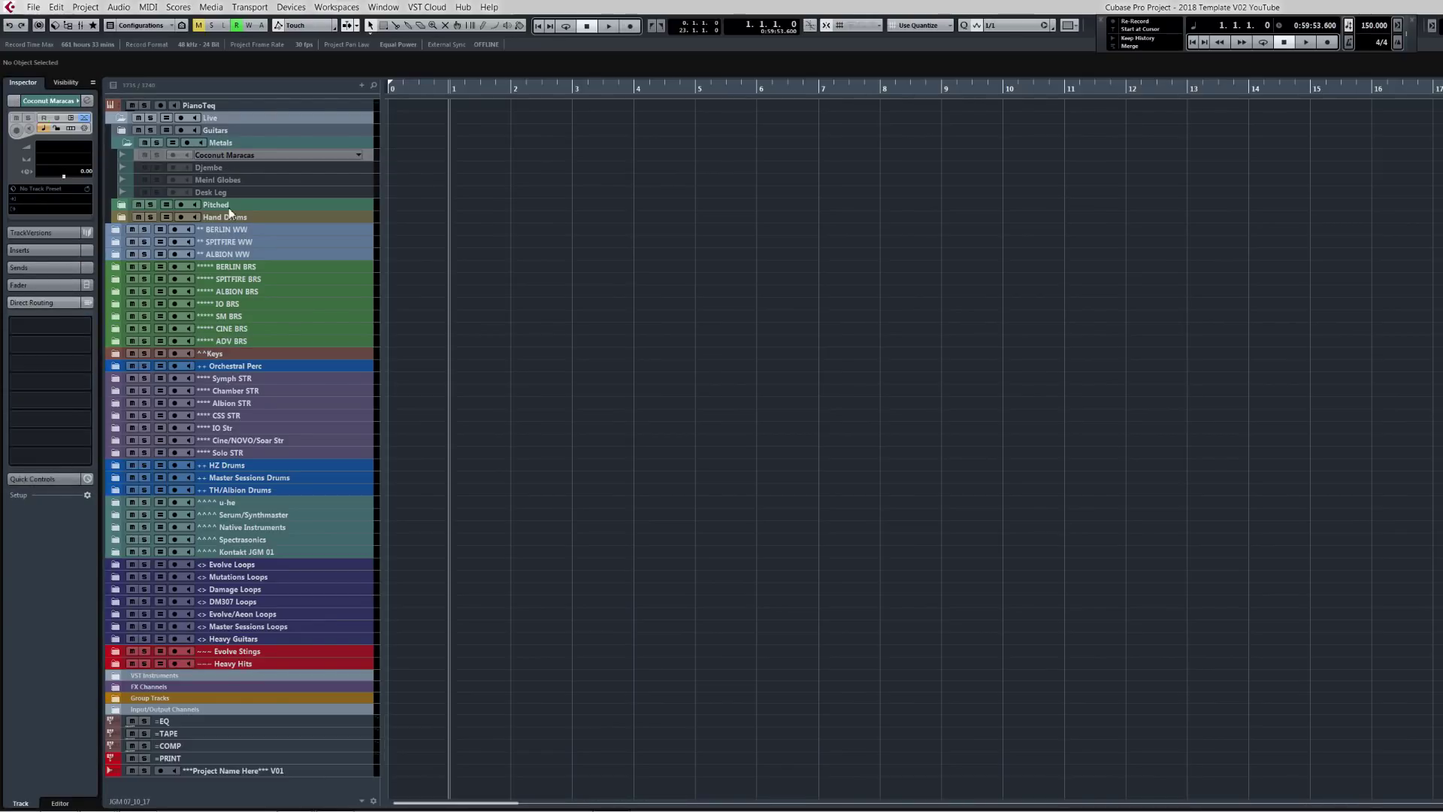
click(126, 143)
Review the Pitched and Hand Drums folders, temporarily enabling the Low Tar track to check its inserts, and collapse both folders.
click(120, 156)
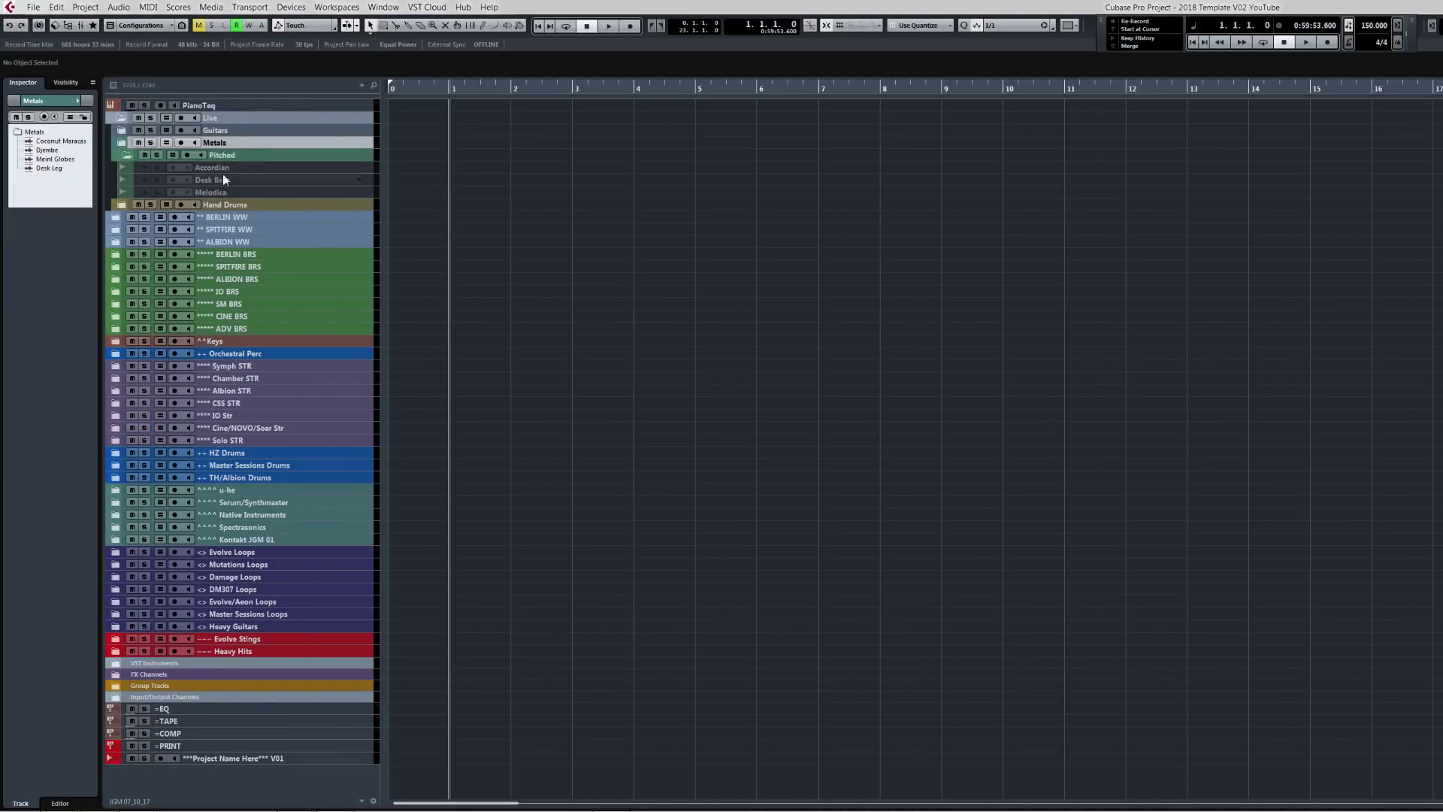
click(125, 155)
click(121, 167)
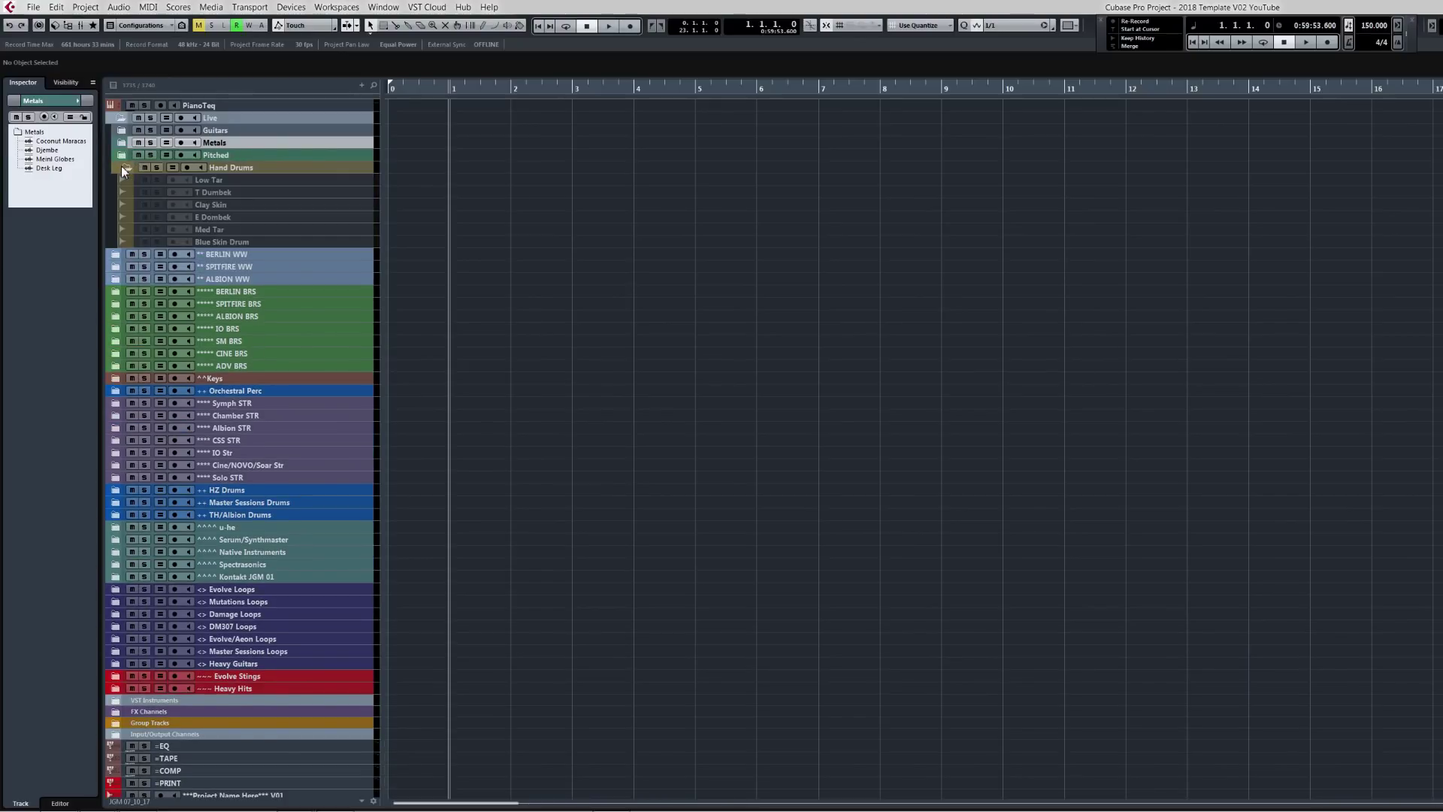
click(227, 180)
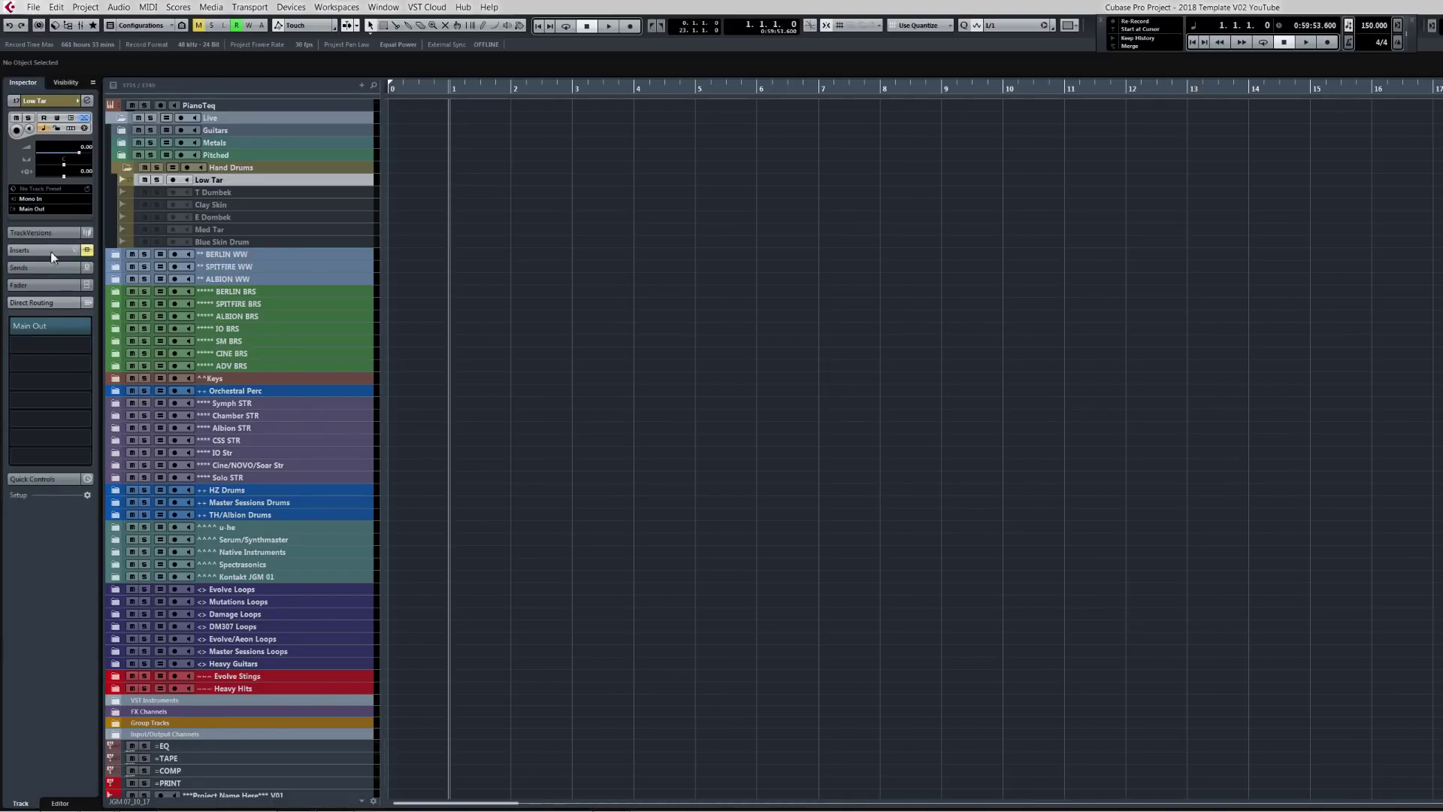
click(51, 251)
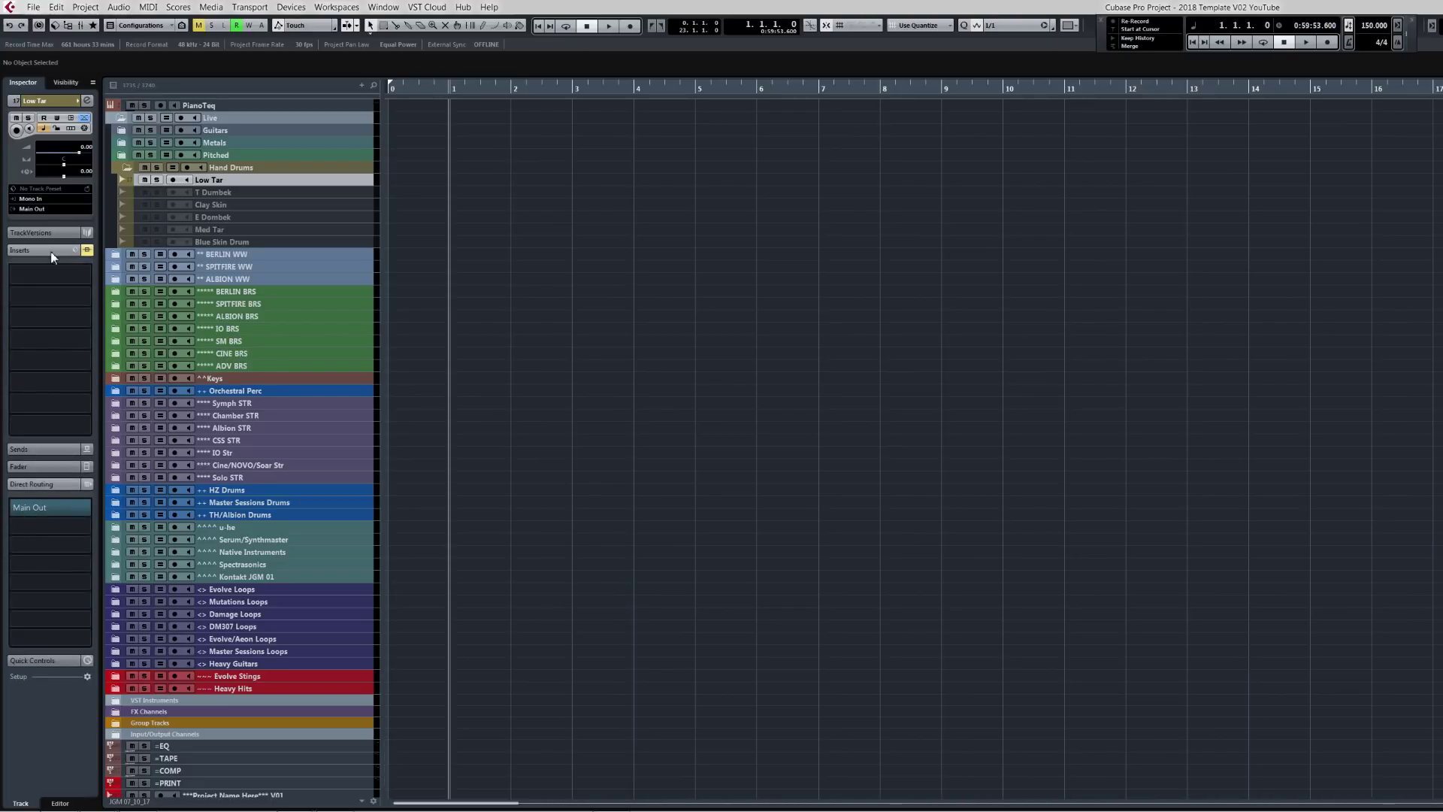
click(52, 250)
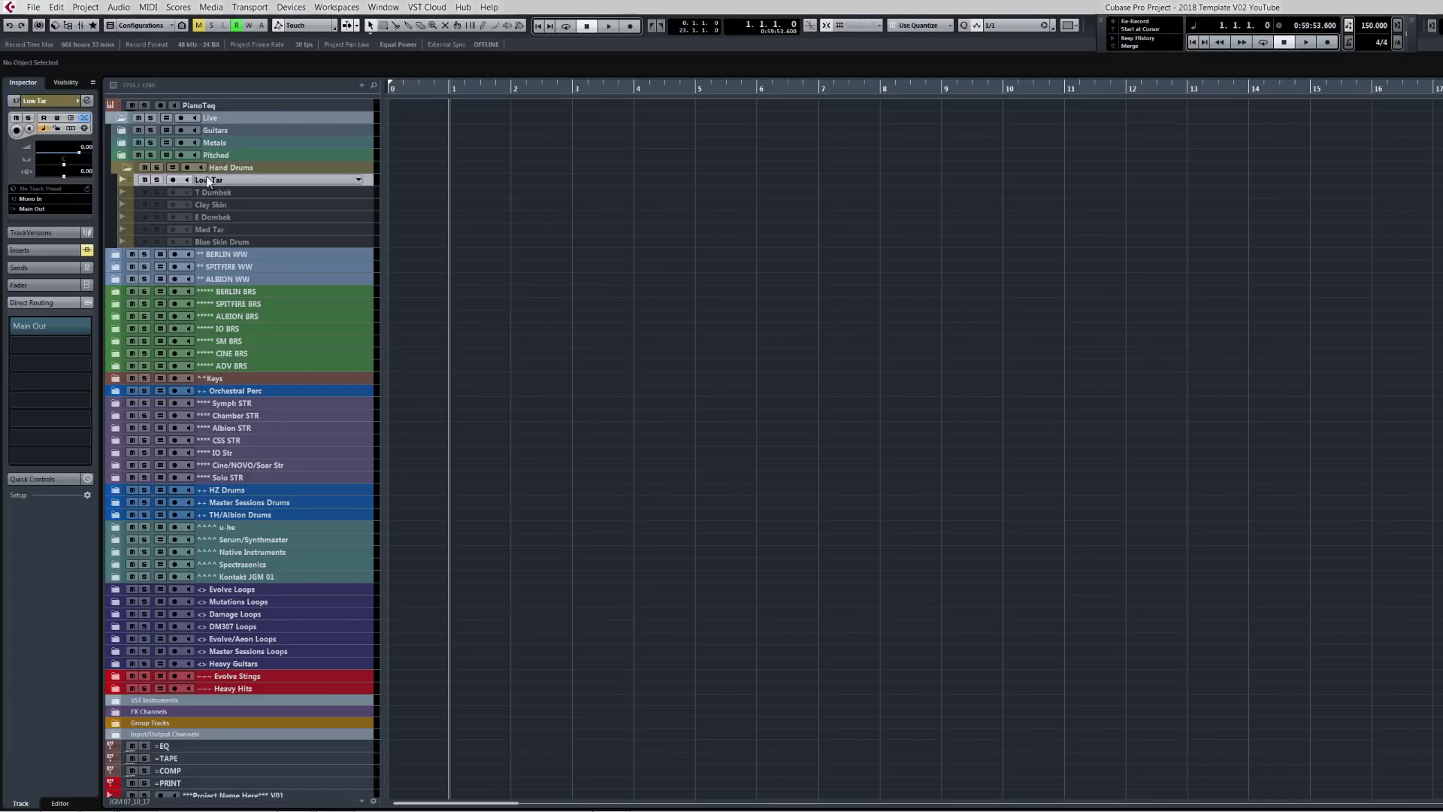
key(shift+d)
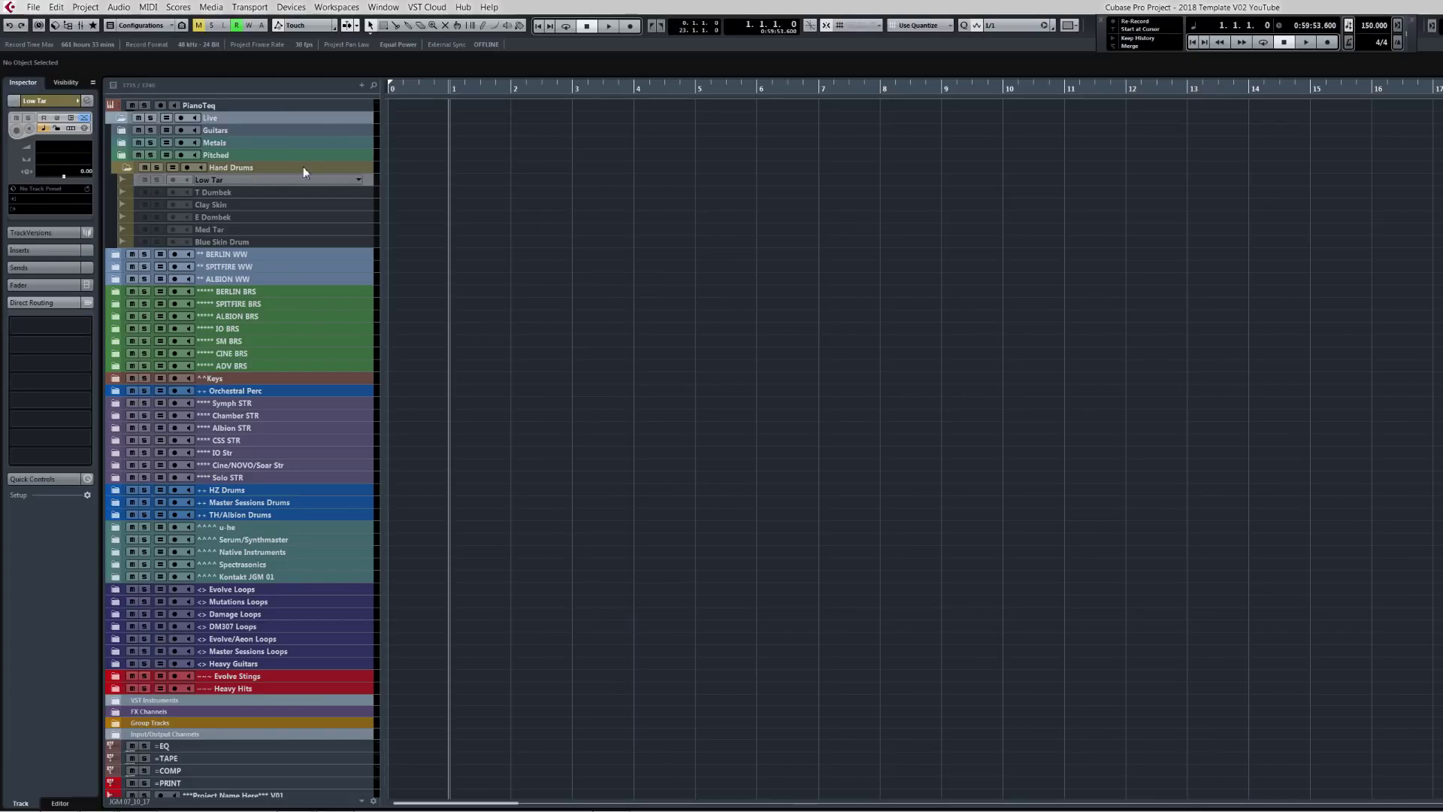
click(128, 168)
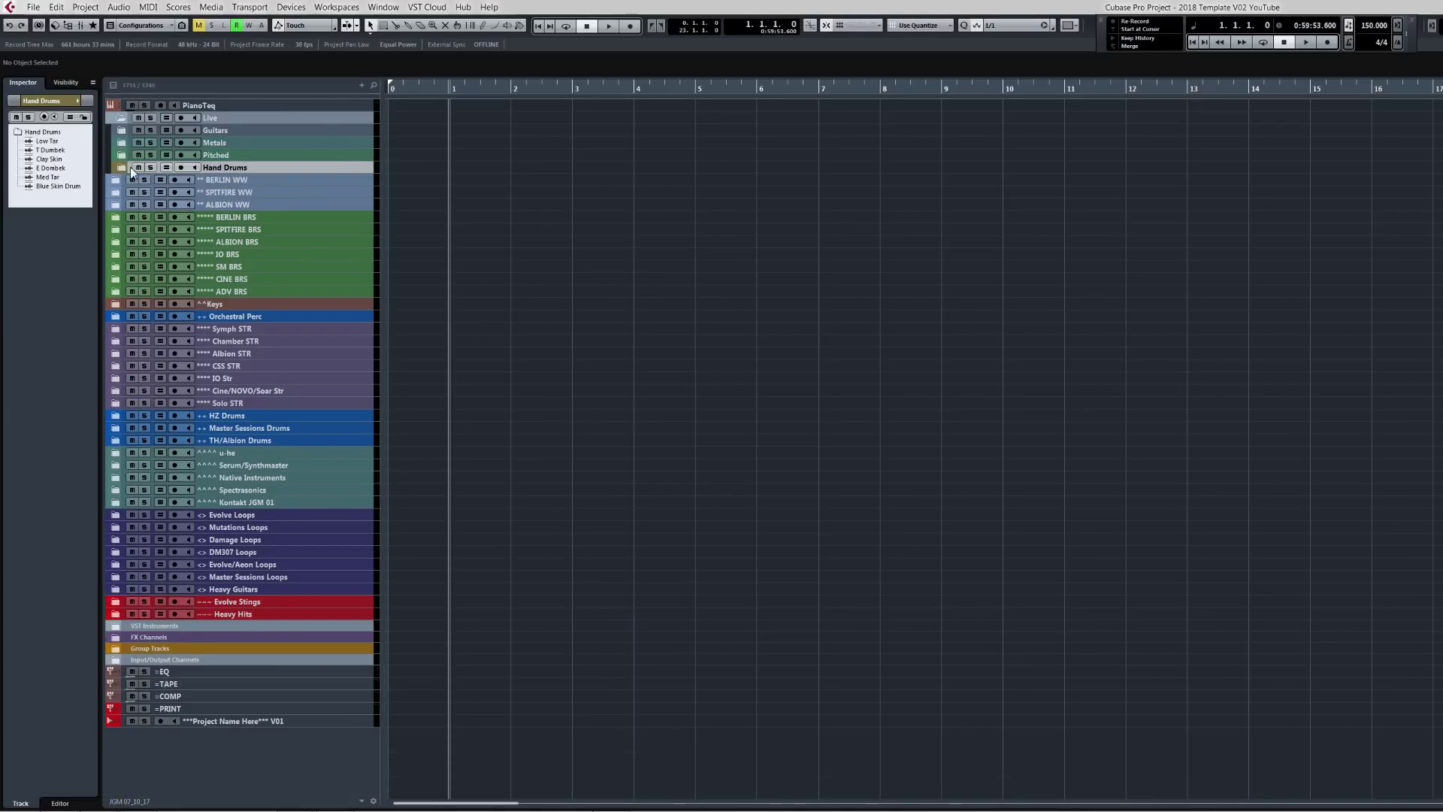
Collapse the Live folder and examine the tracks inside the BERLIN WW folder before closing it again.
click(119, 117)
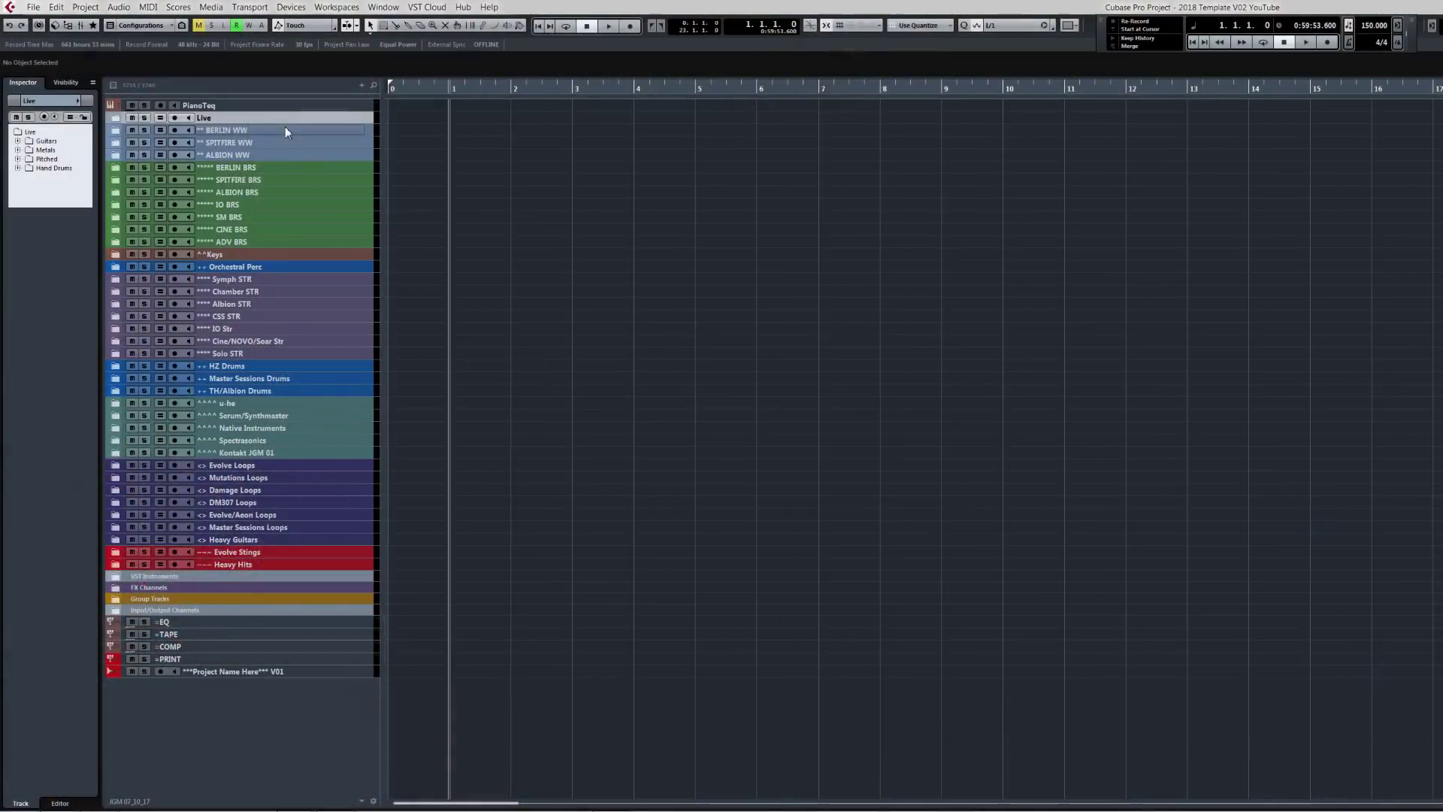
click(115, 129)
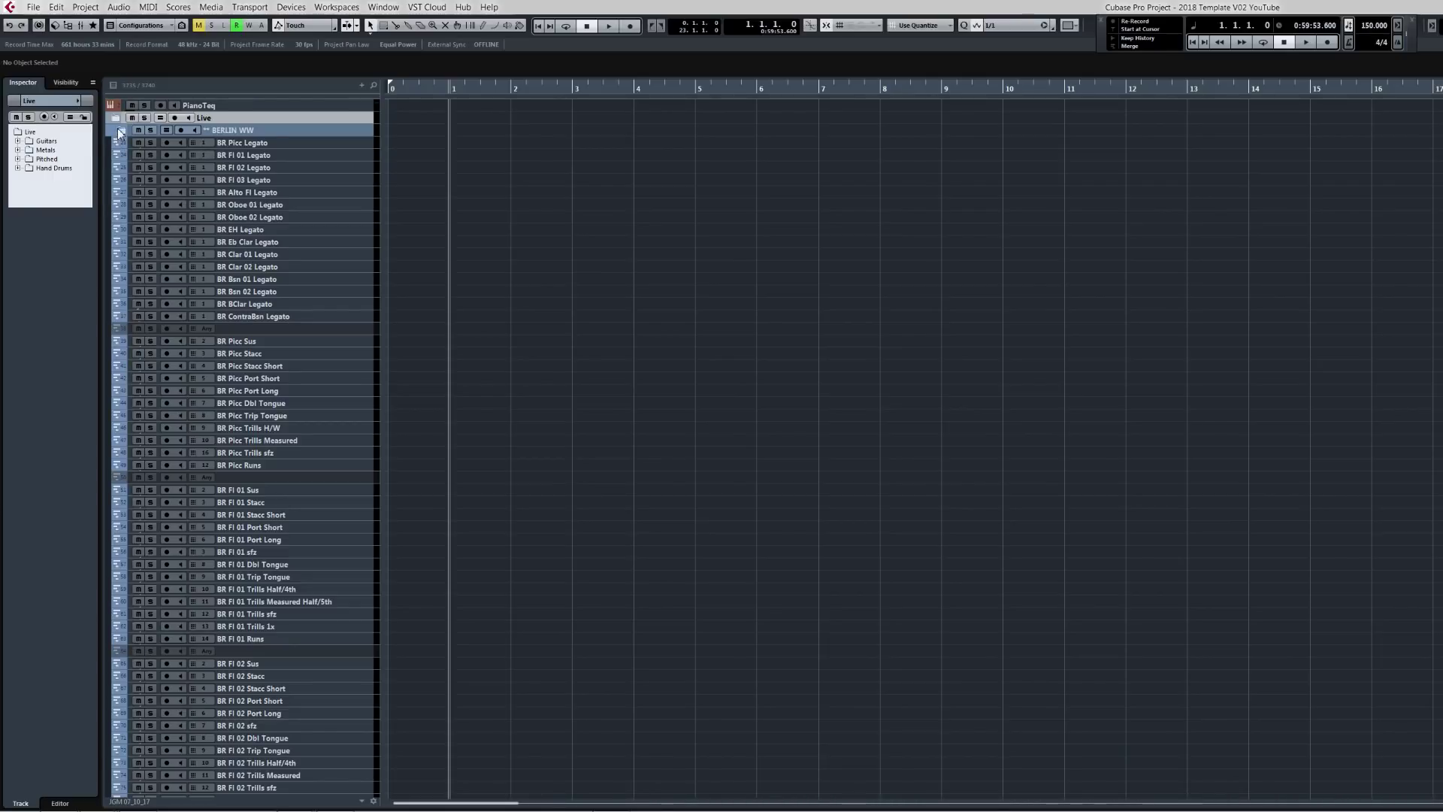
click(118, 131)
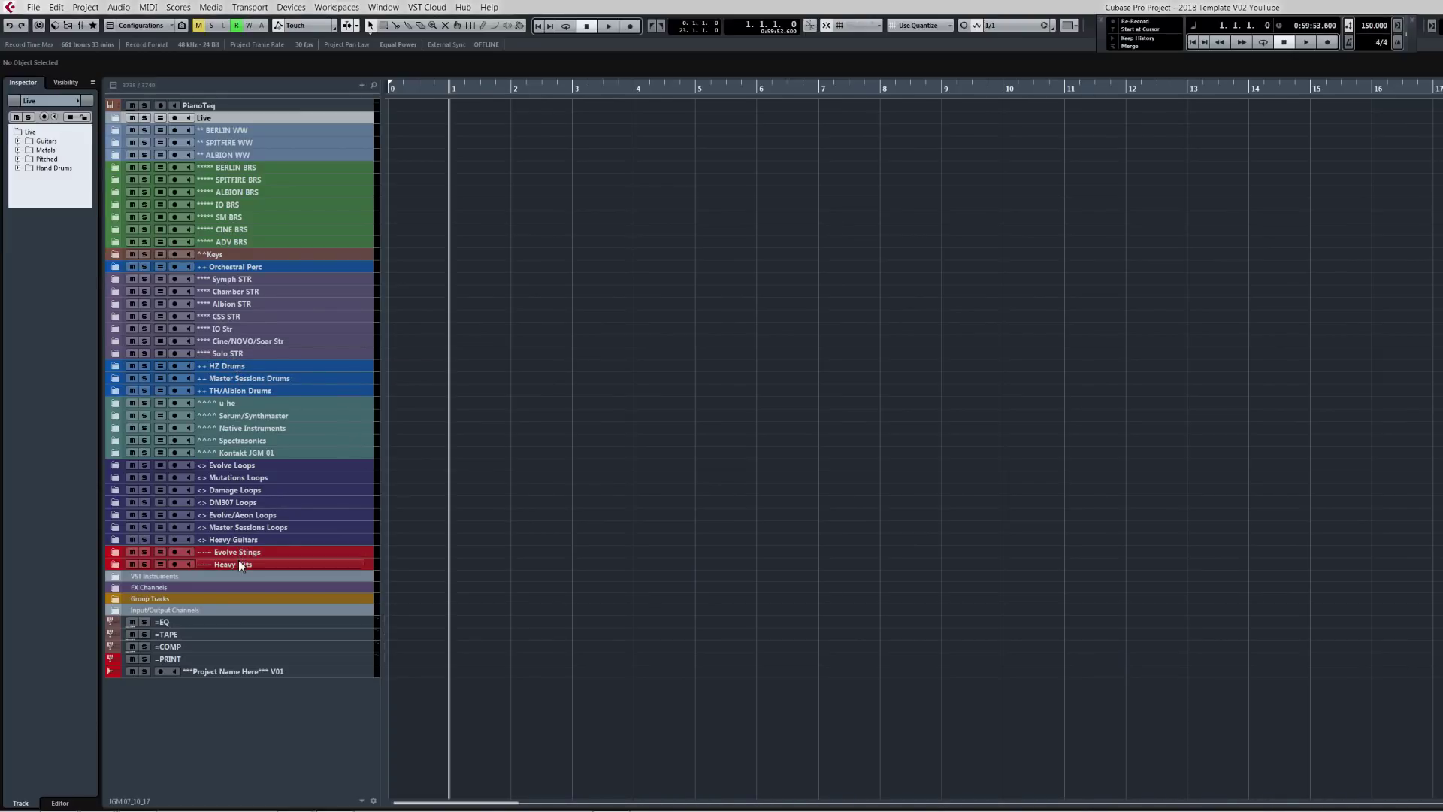
Show the track visibility list, expand the SPITFIRE WW and Orchestral Perc folders from it, and browse through the listed tracks.
click(65, 83)
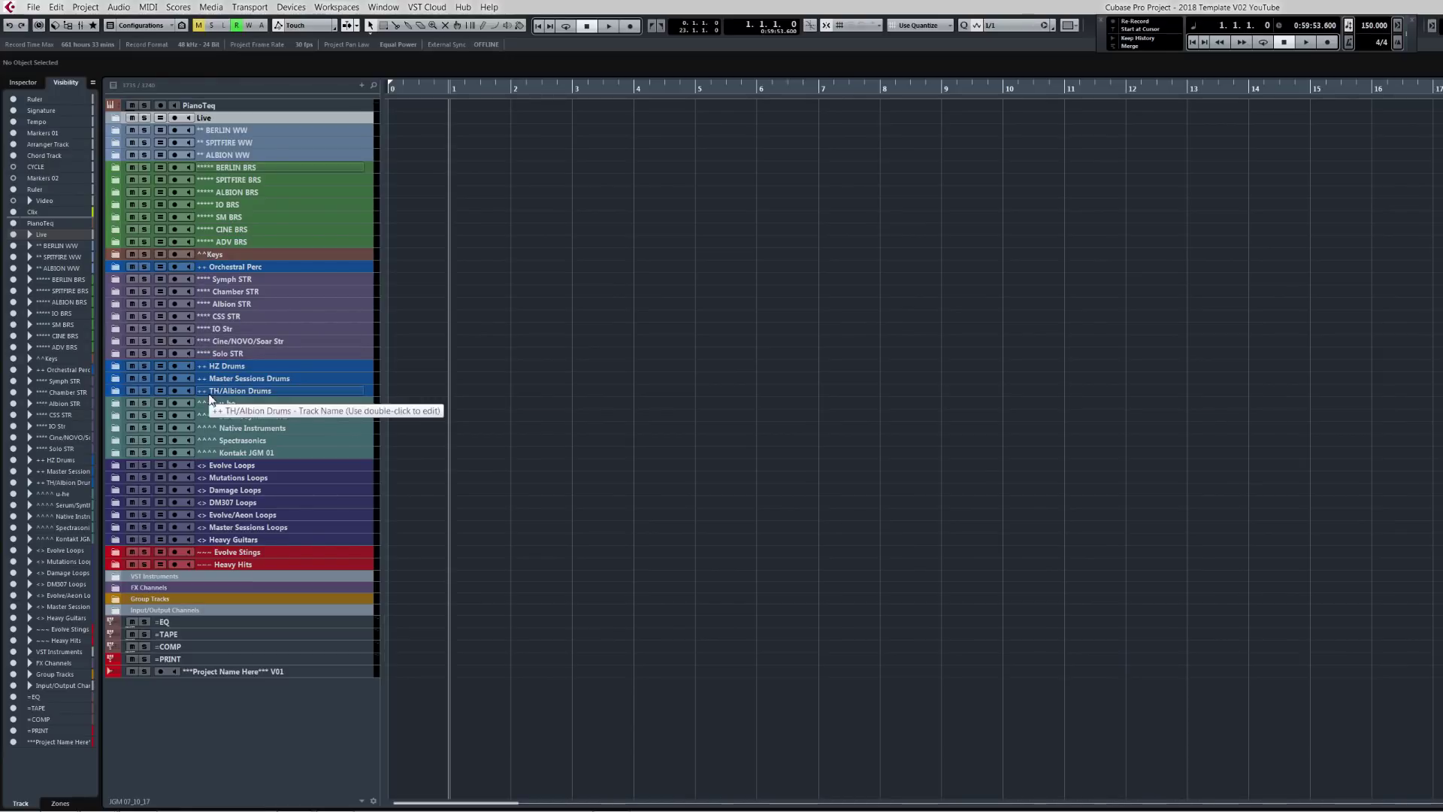
click(29, 257)
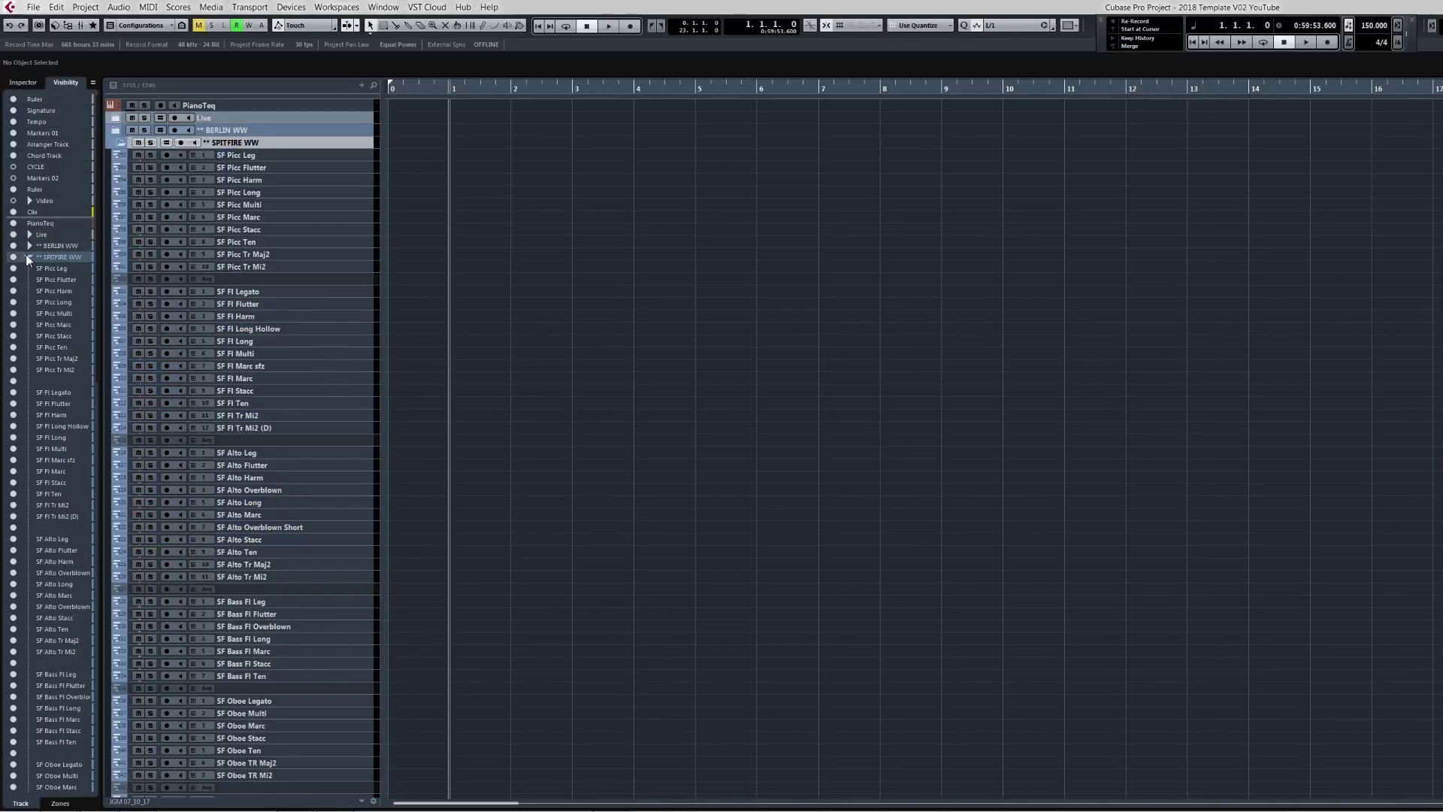
scroll(57, 326, down, 10)
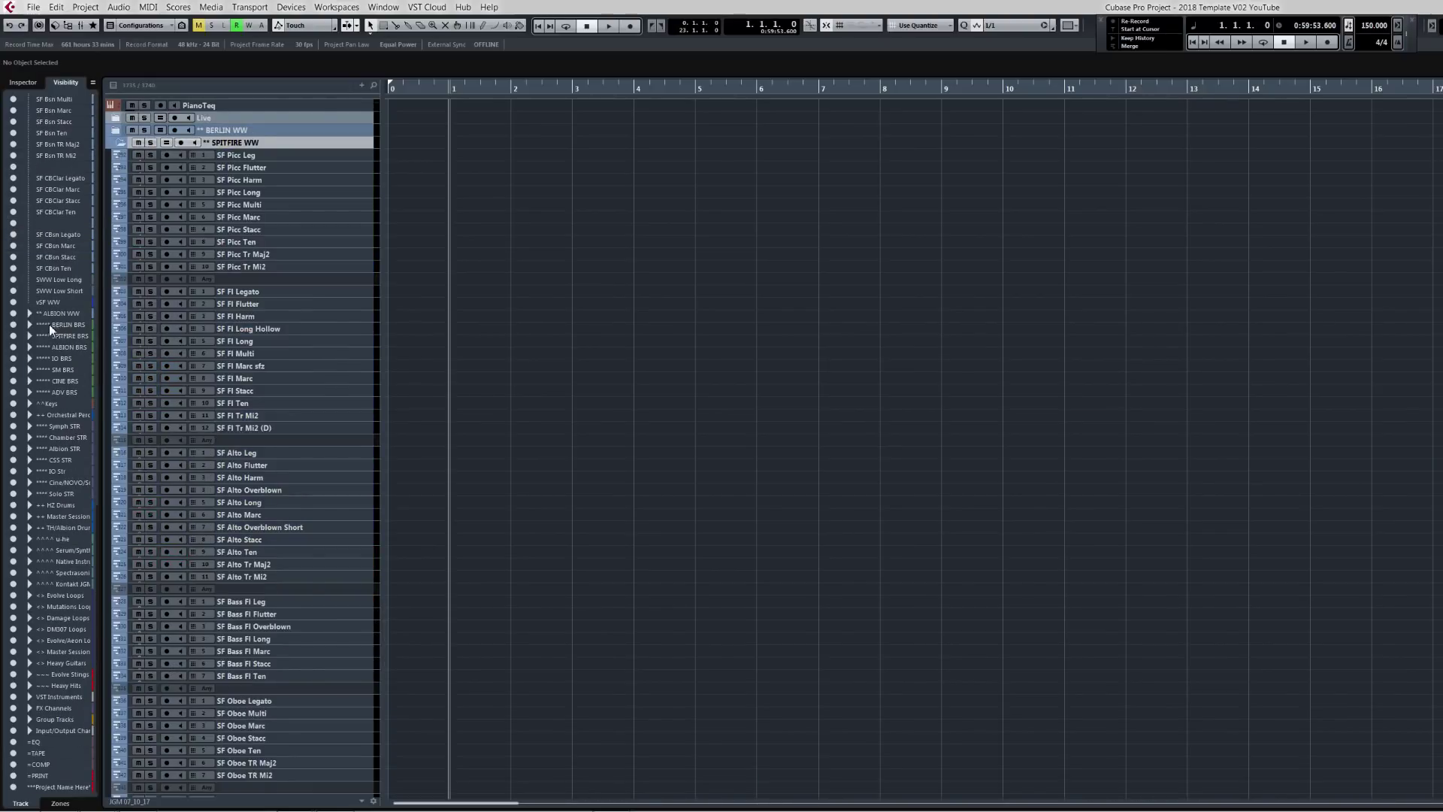
click(25, 416)
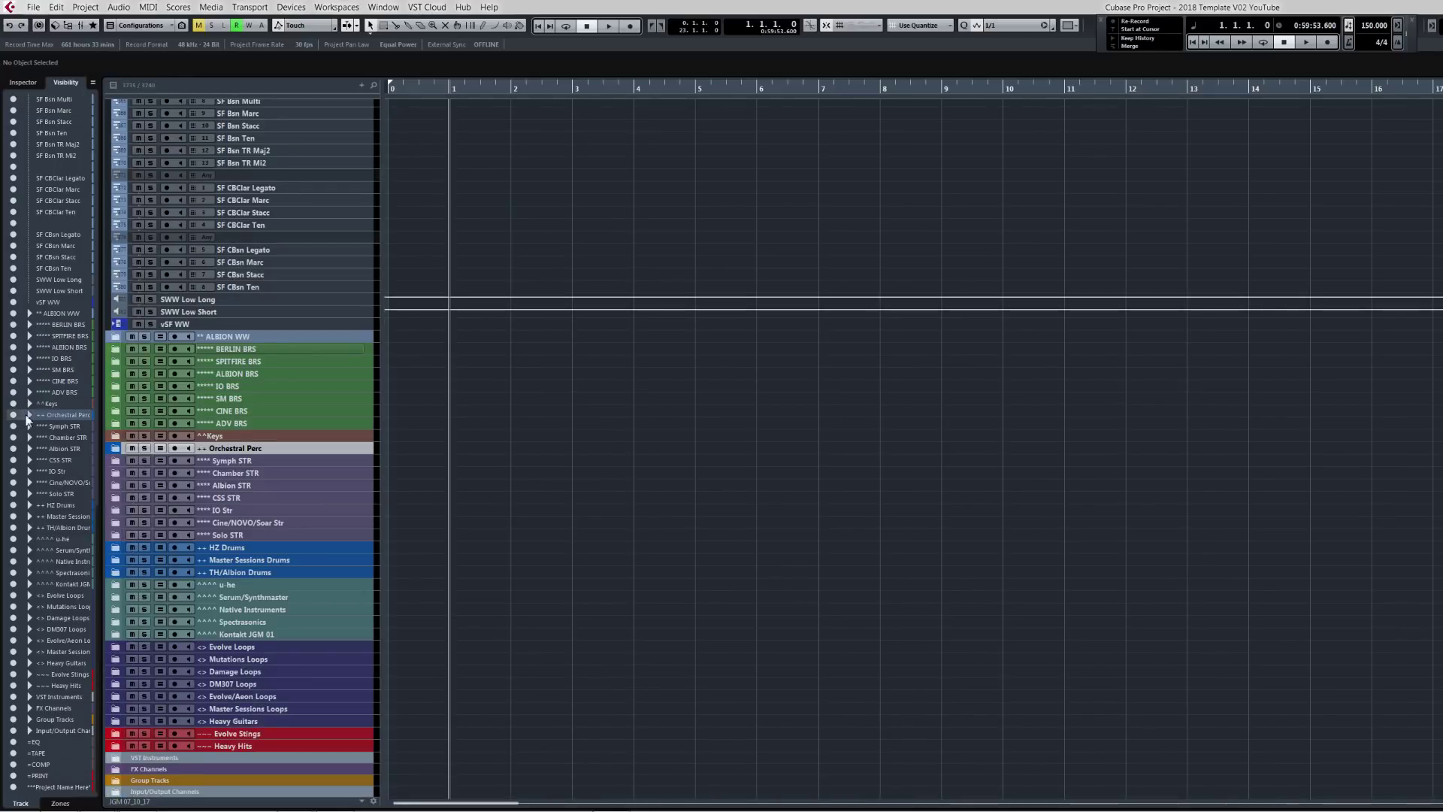
click(28, 415)
scroll(52, 399, up, 10)
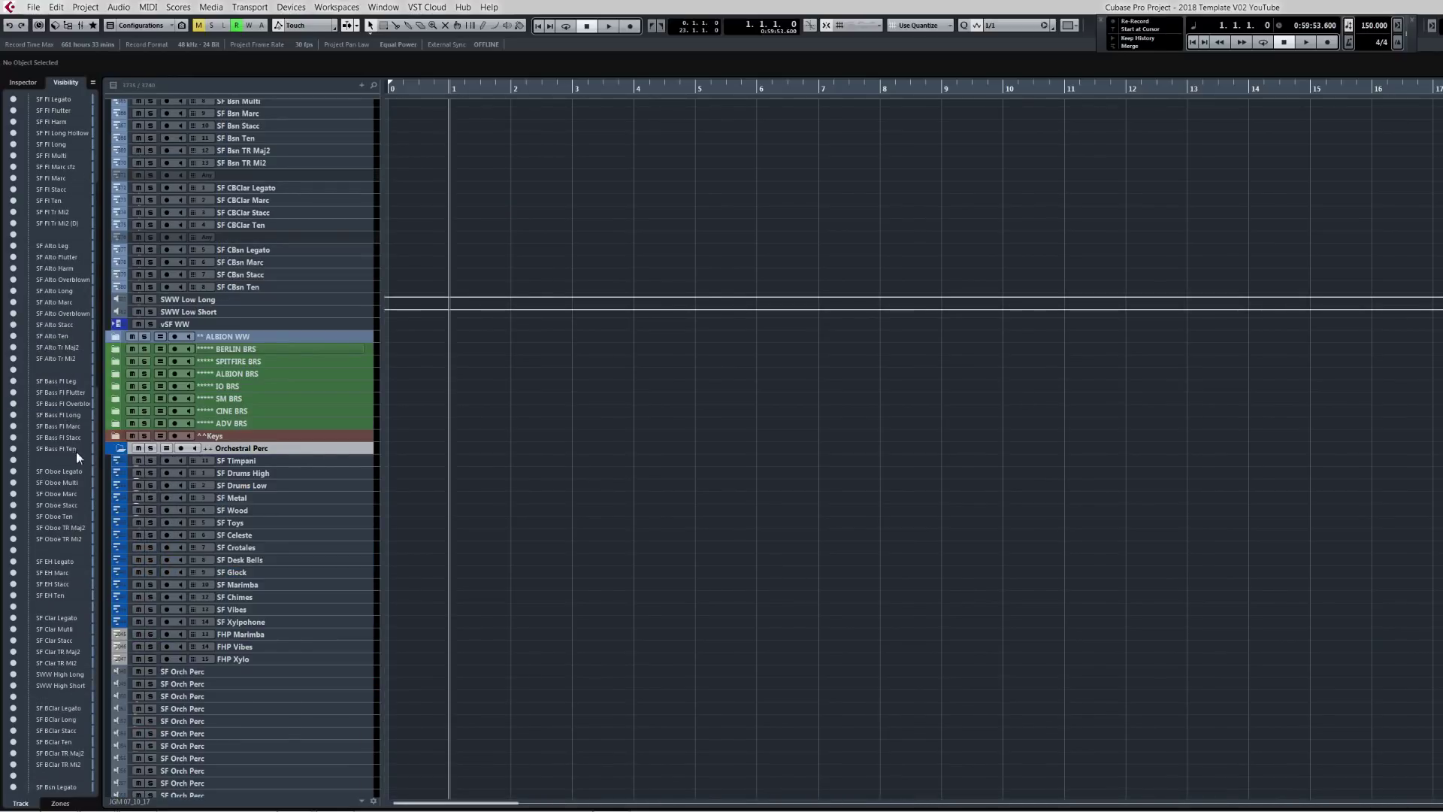
scroll(95, 367, down, 5)
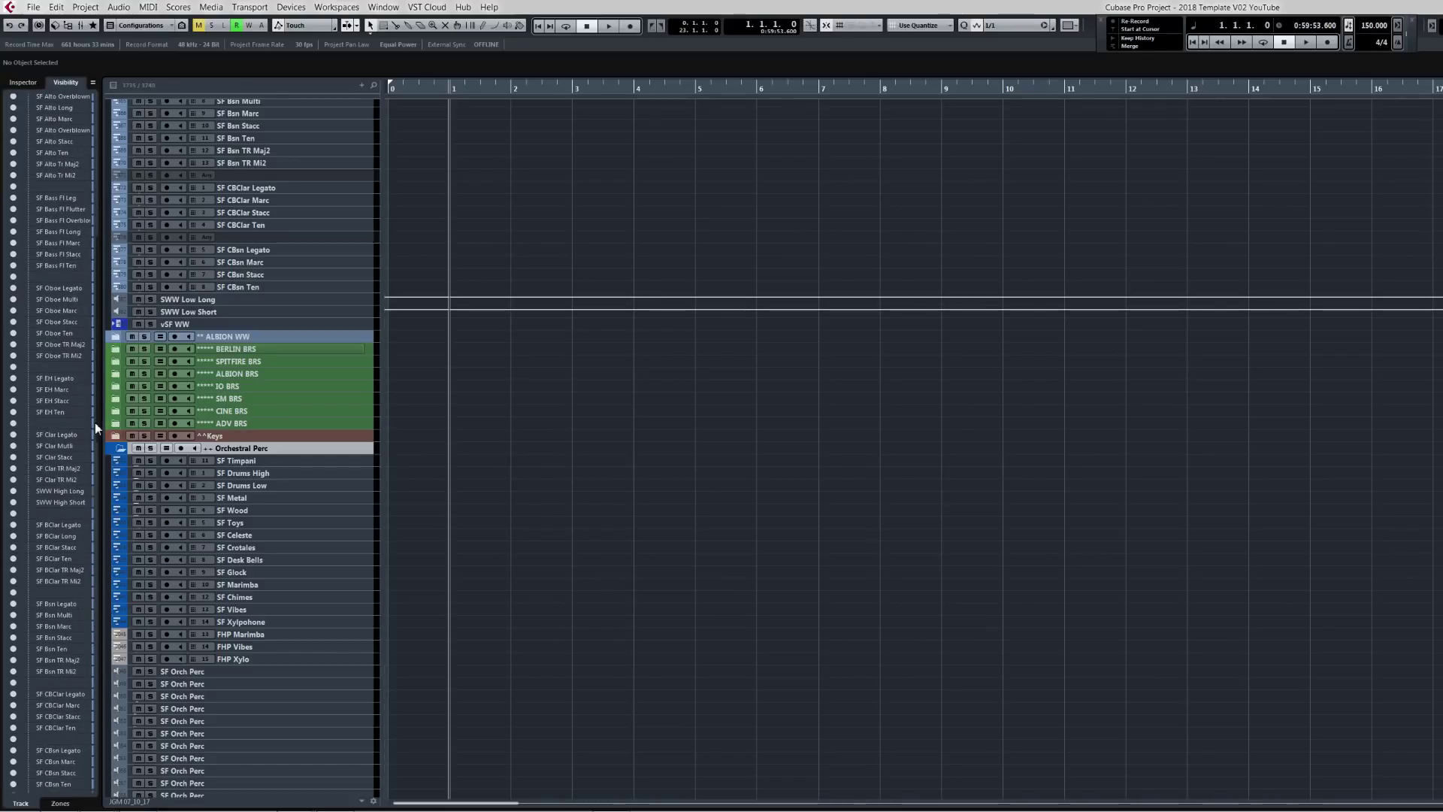
scroll(95, 428, down, 8)
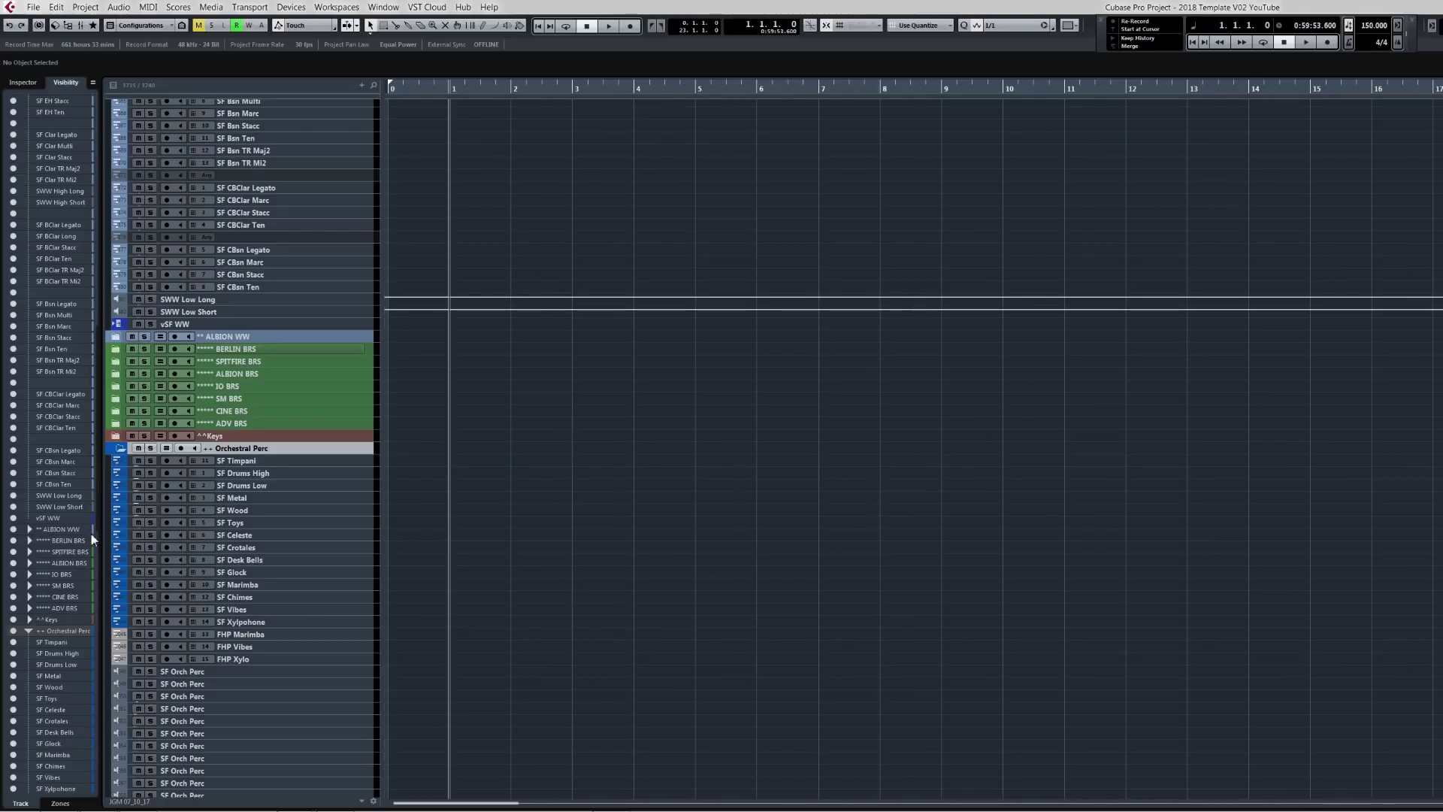
scroll(97, 522, up, 15)
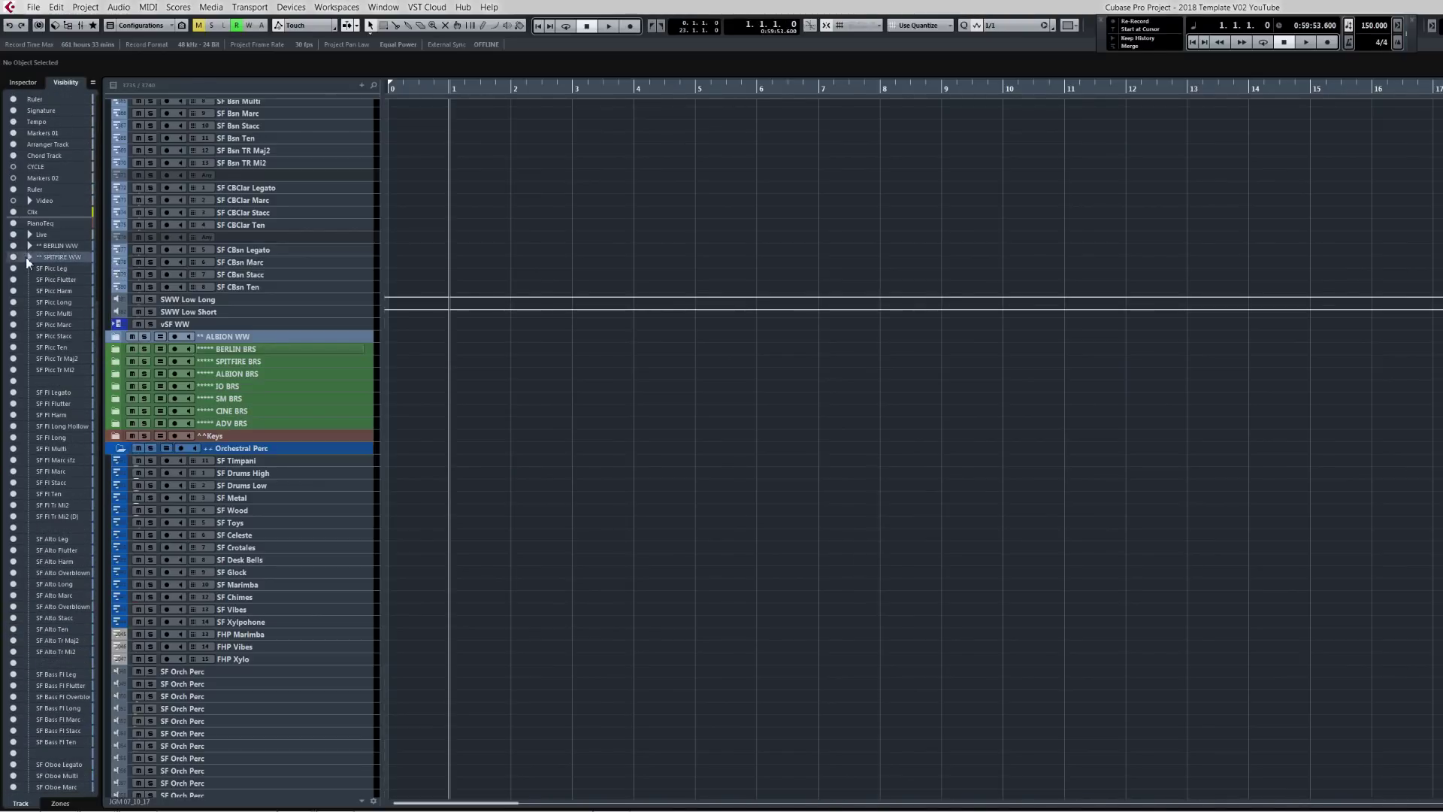
Collapse the SPITFIRE WW and Orchestral Perc folders through the visibility list, and bring back the Inspector for Orchestral Perc.
click(27, 257)
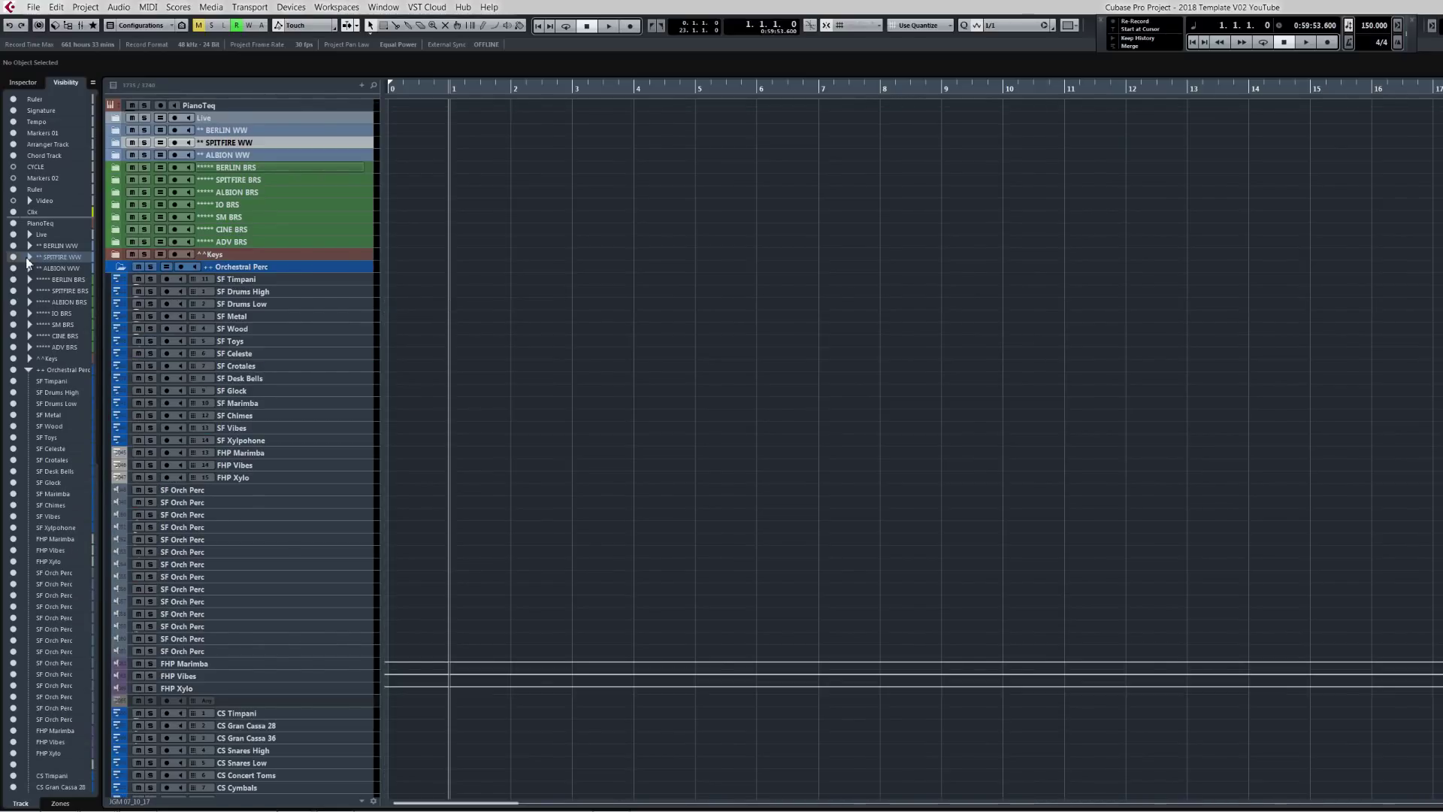
click(29, 369)
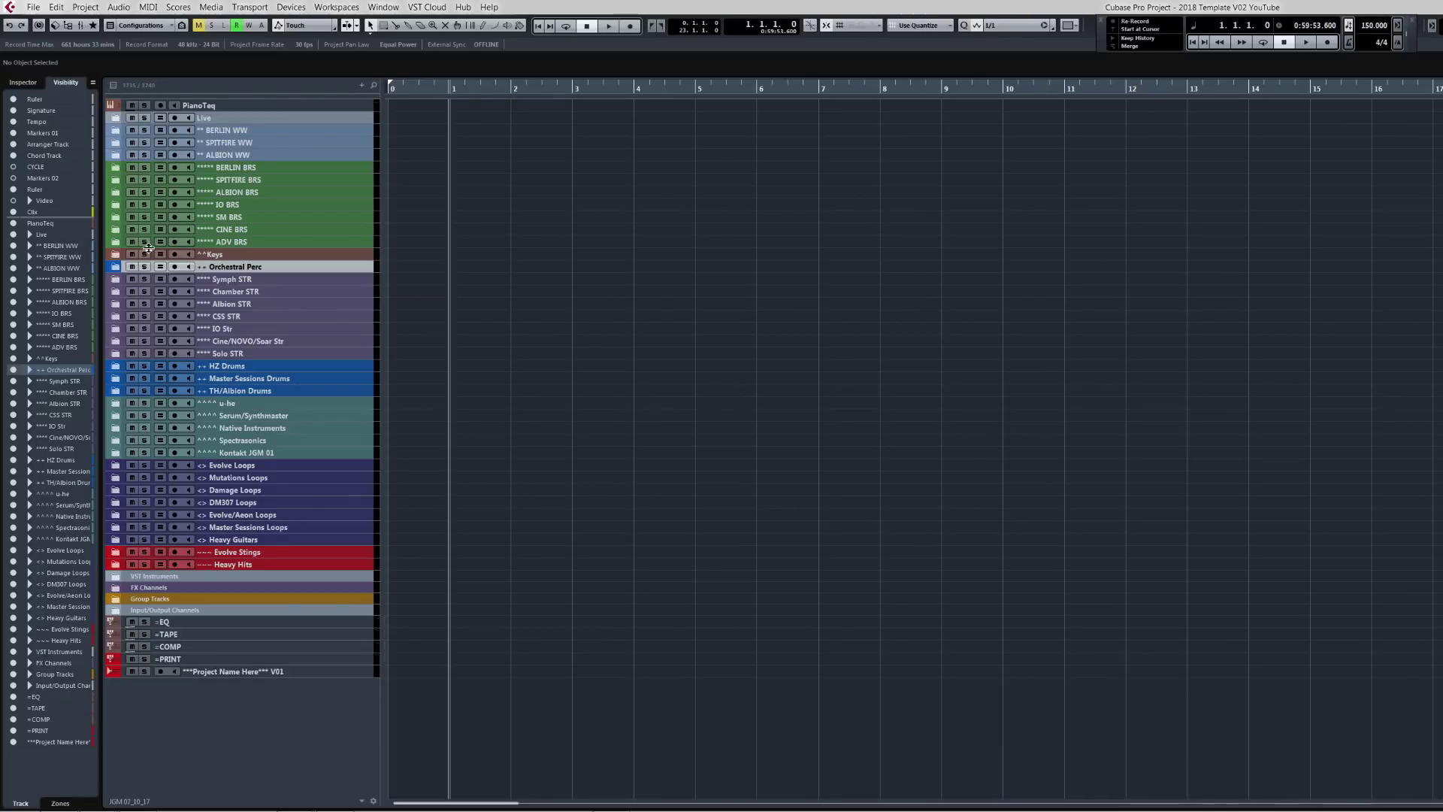
click(24, 83)
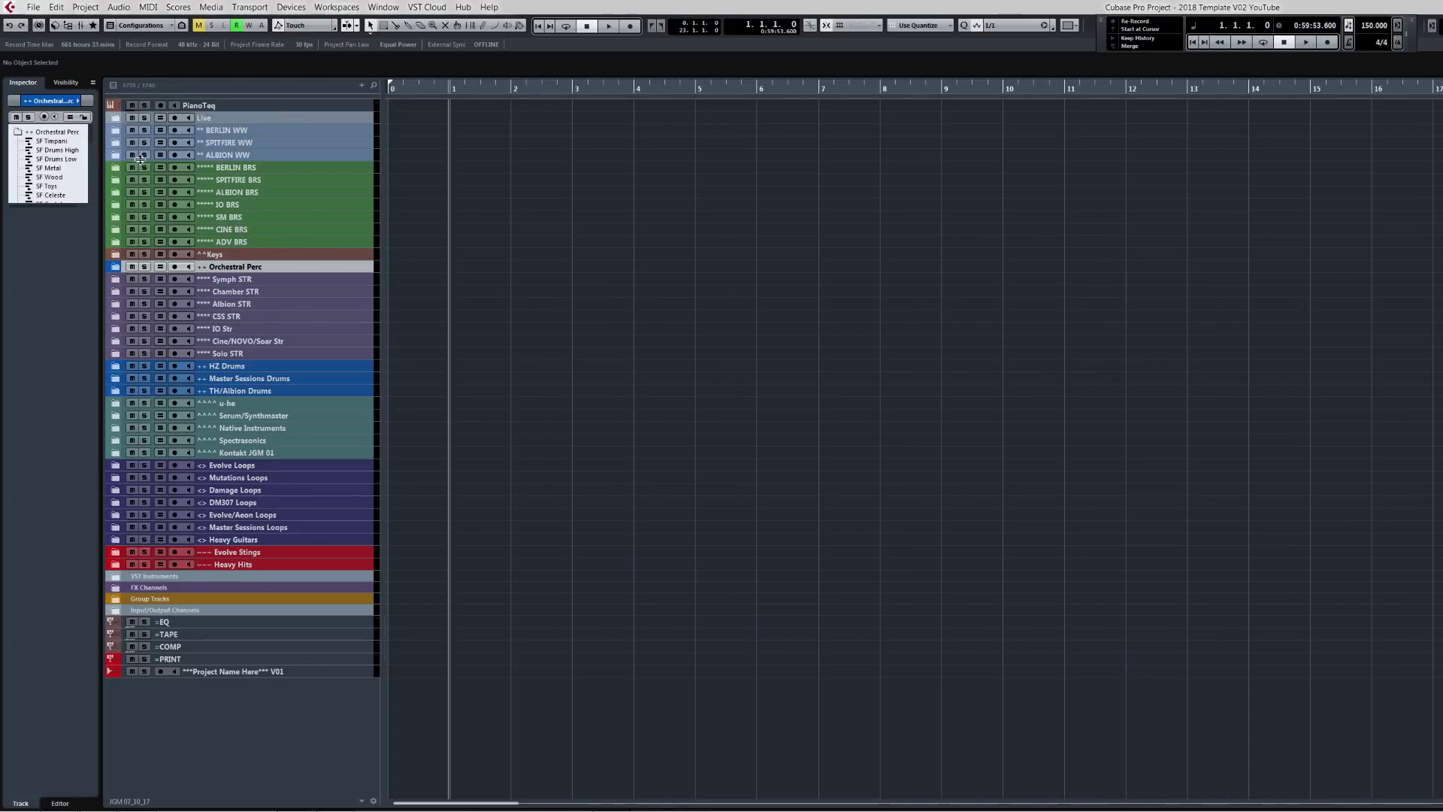
Expand the BERLIN WW folder and check the BR Picc Legato and BR Picc Sus tracks, including the output routing choices for BR Picc Sus.
click(116, 132)
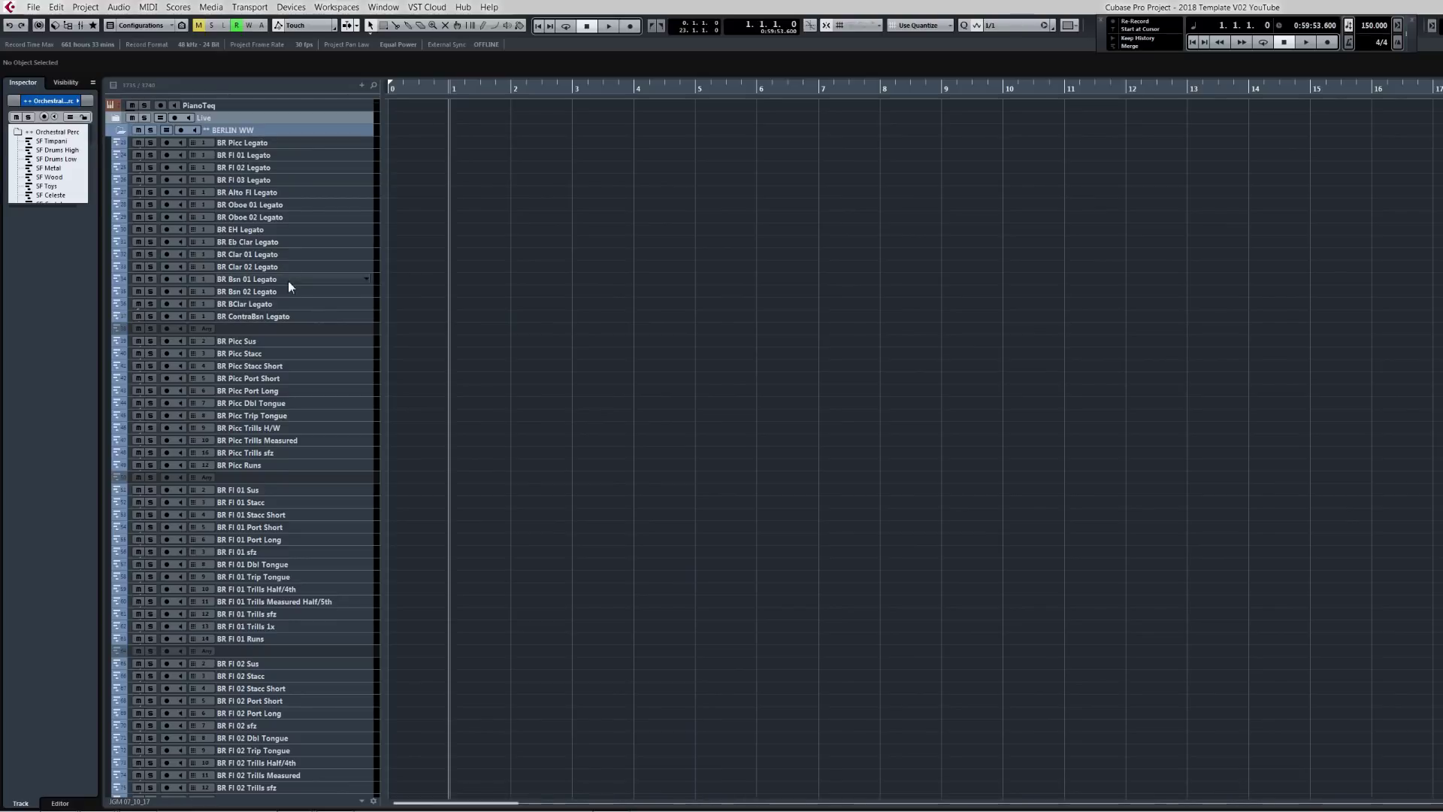
click(251, 142)
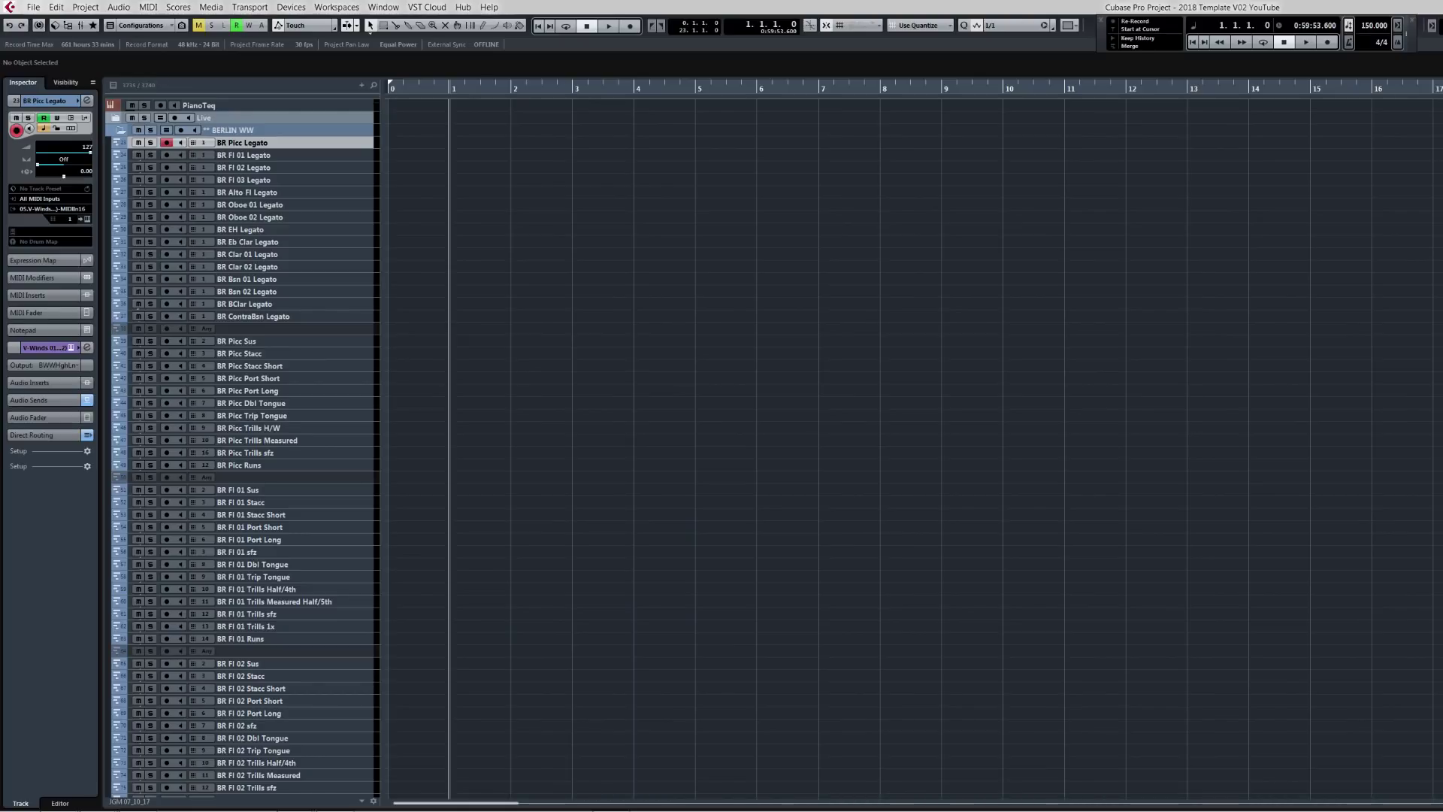
scroll(242, 448, down, 2)
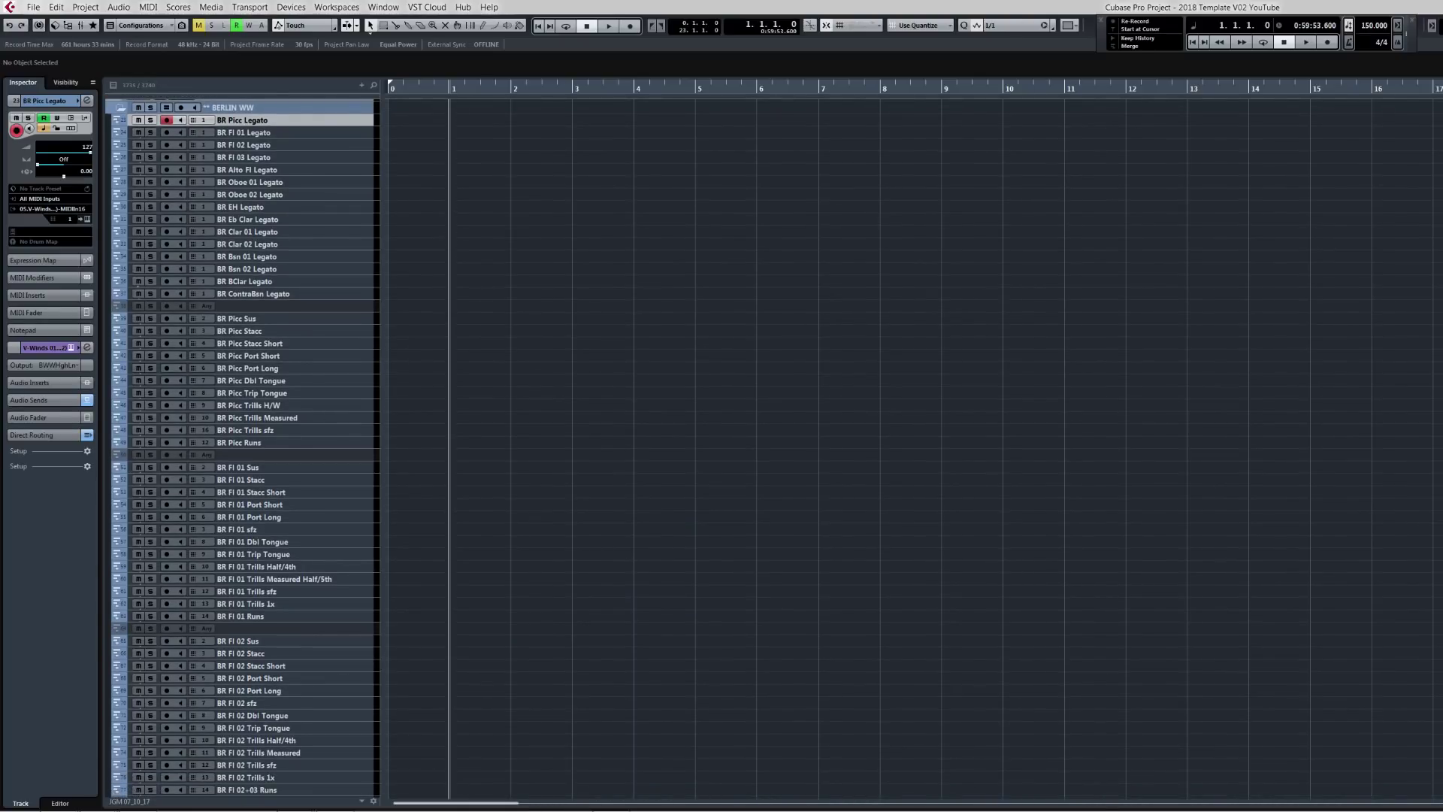
scroll(242, 449, down, 7)
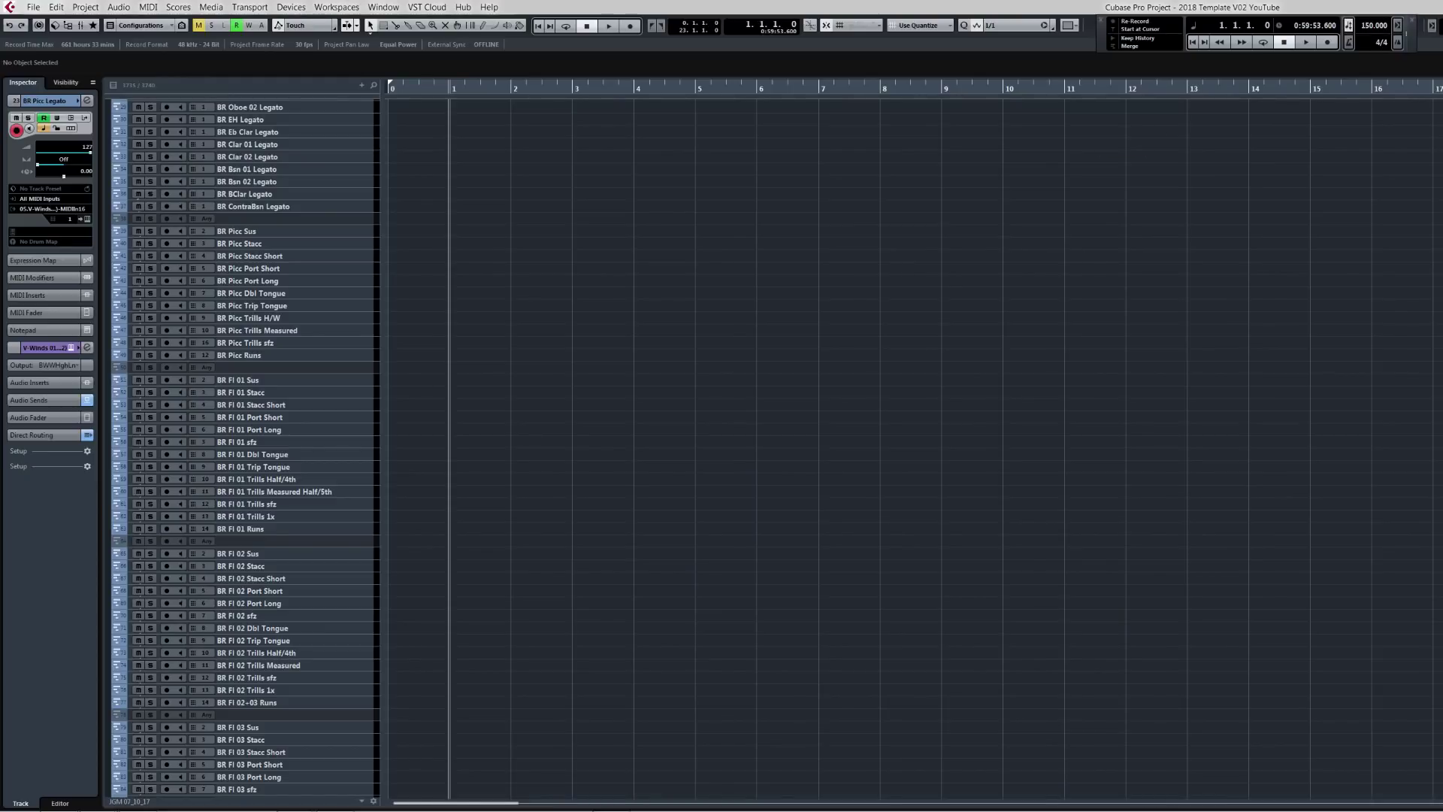
click(246, 233)
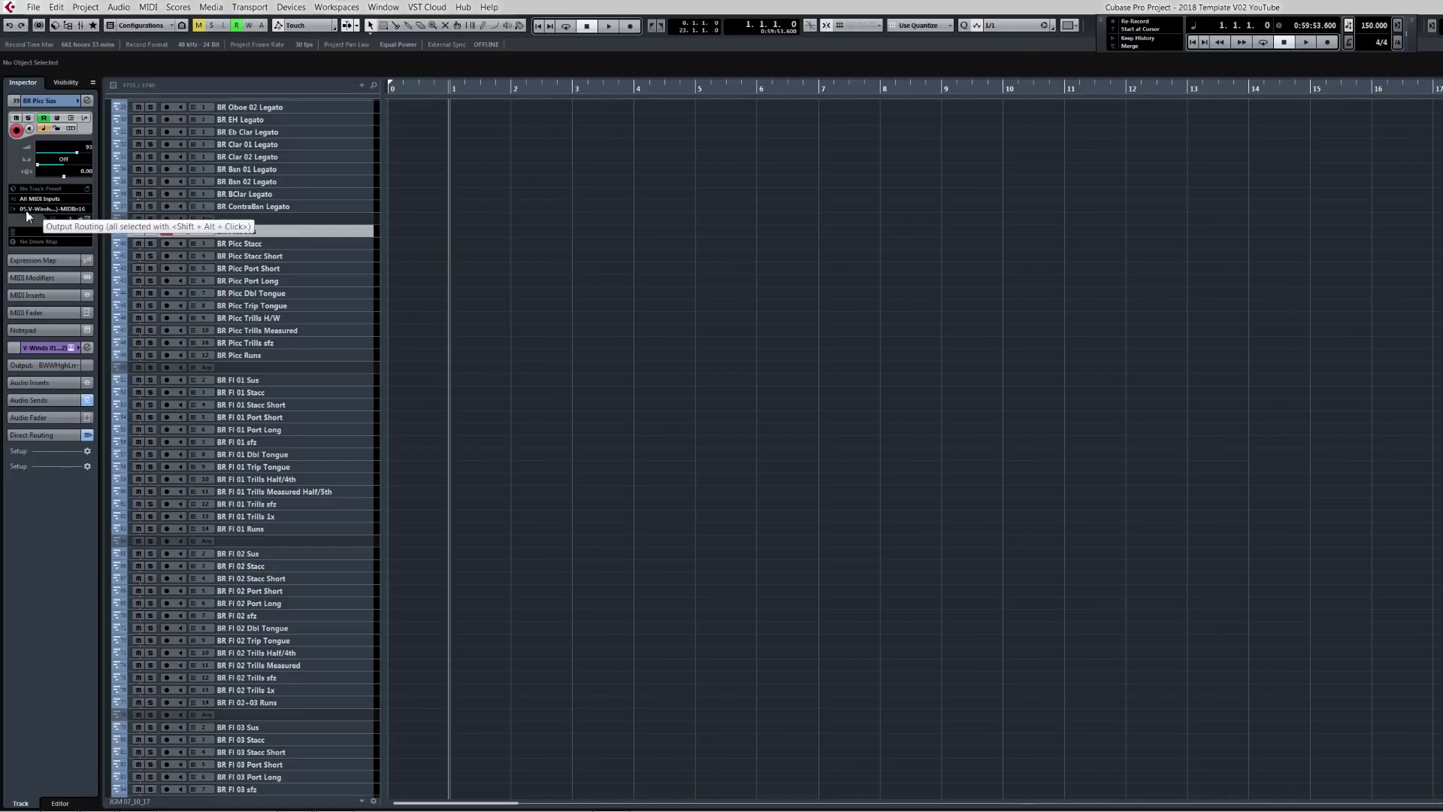
click(74, 210)
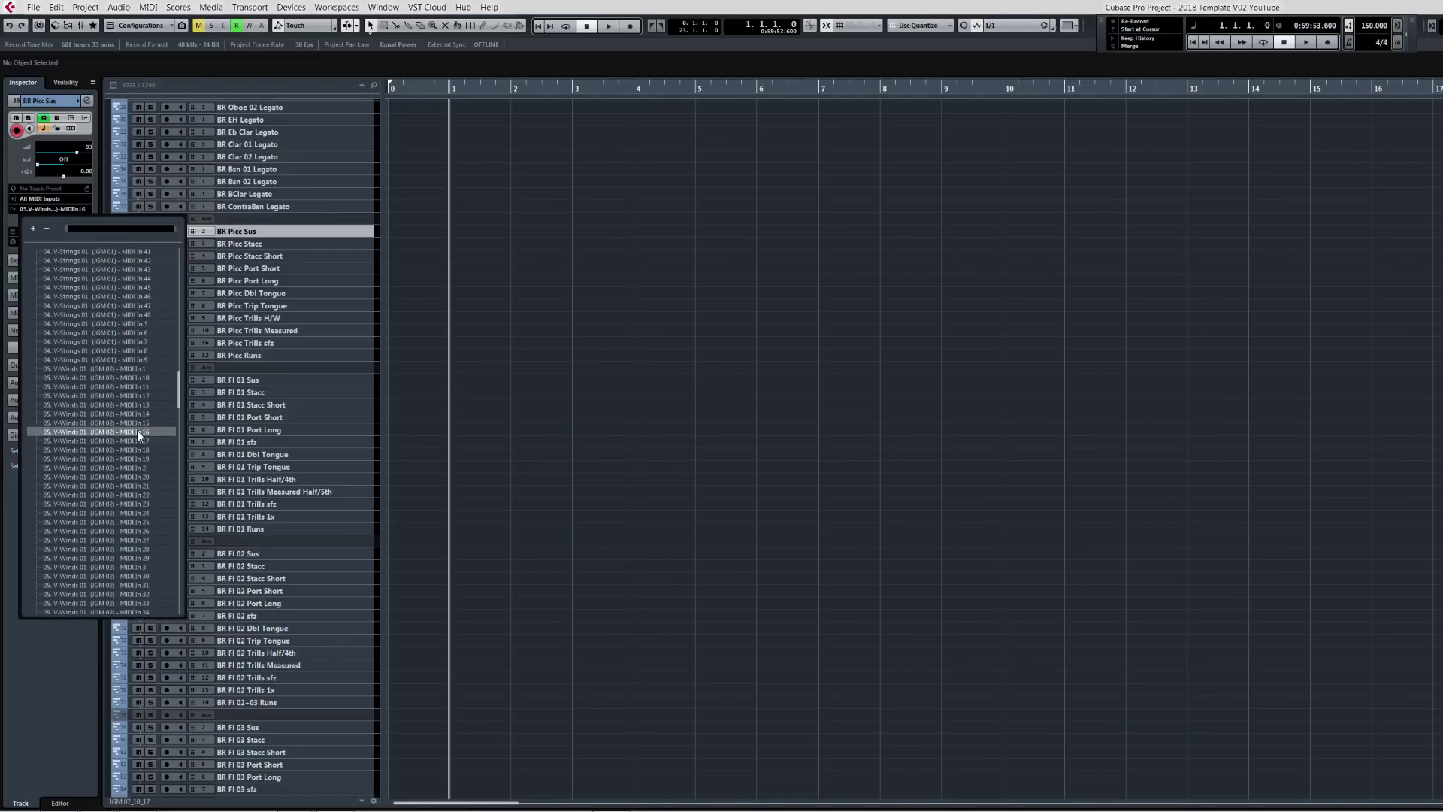
click(253, 233)
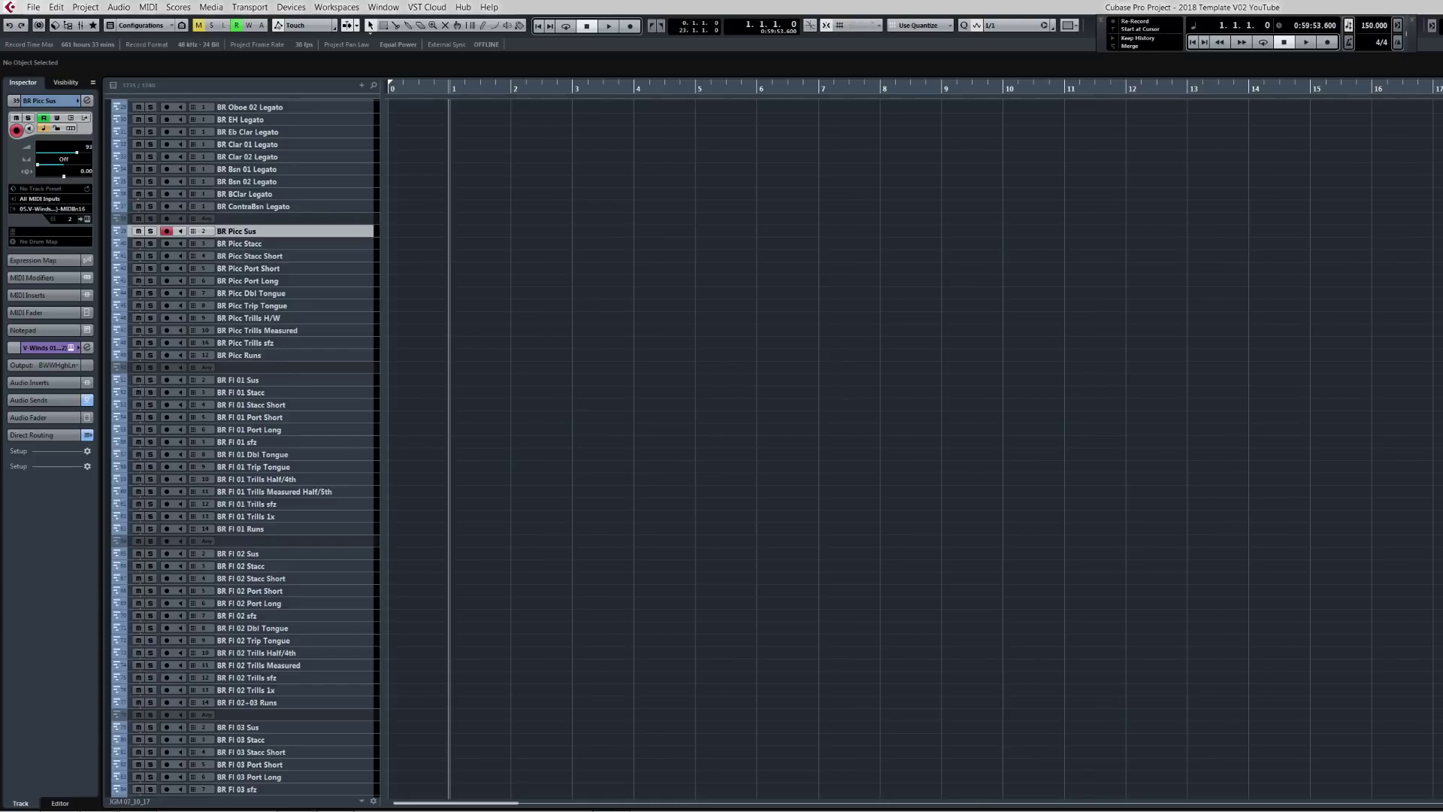
Browse the flute, oboe and clarinet articulation tracks in BERLIN WW, and inspect the BWW High Long and BWW High Short audio returns.
scroll(246, 448, down, 5)
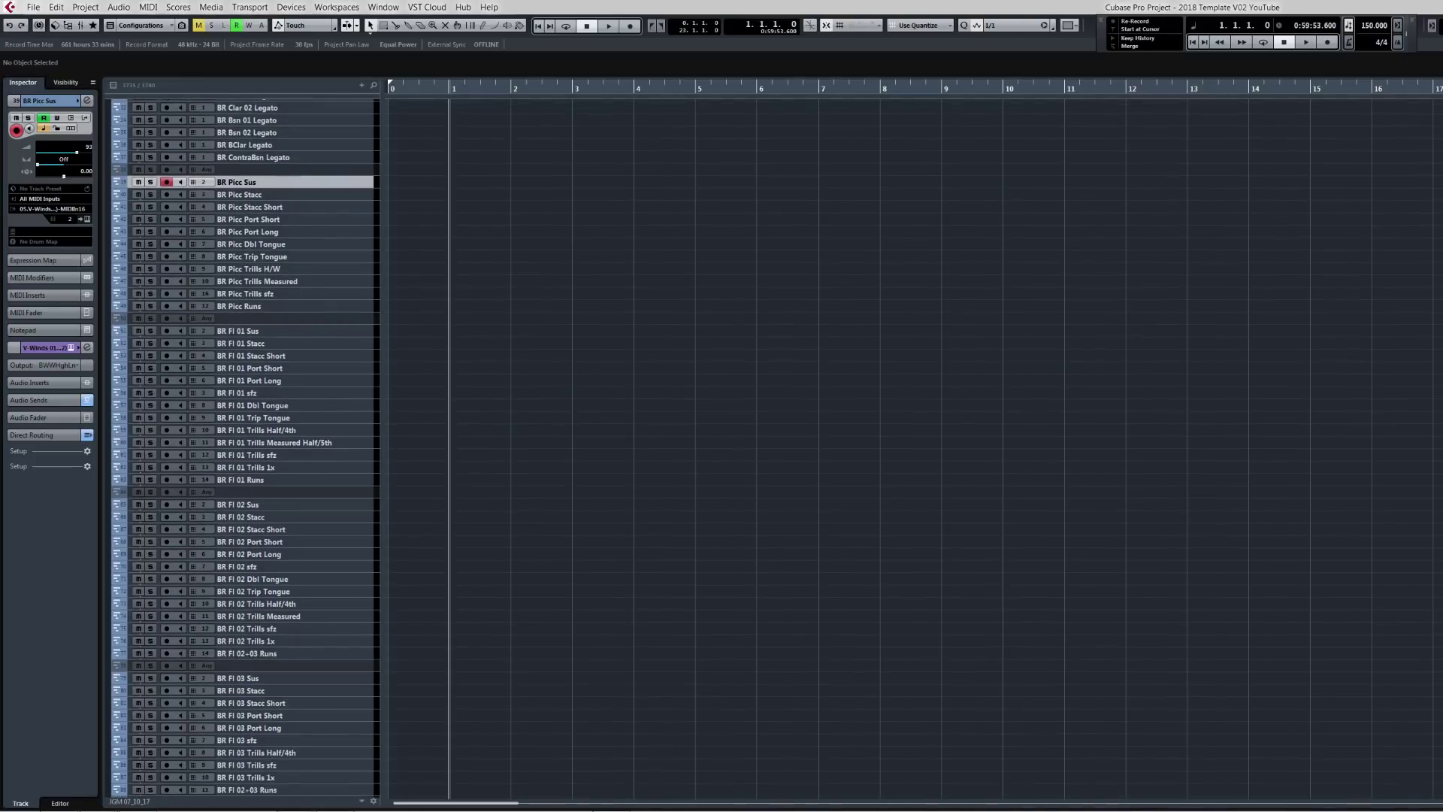
scroll(246, 449, down, 3)
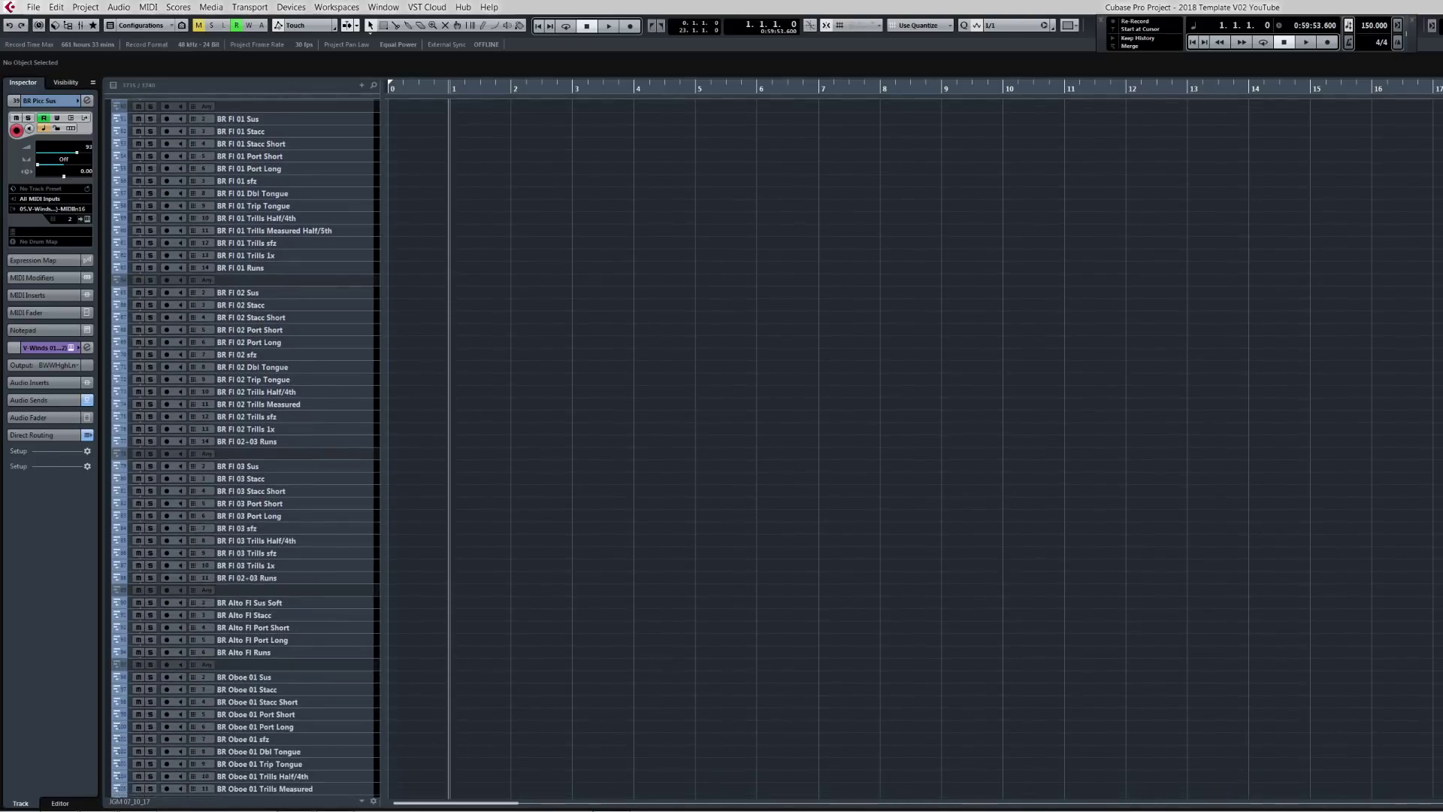
scroll(245, 448, down, 2)
scroll(246, 449, down, 4)
scroll(246, 449, down, 5)
scroll(245, 449, down, 6)
scroll(246, 448, down, 7)
scroll(246, 449, down, 4)
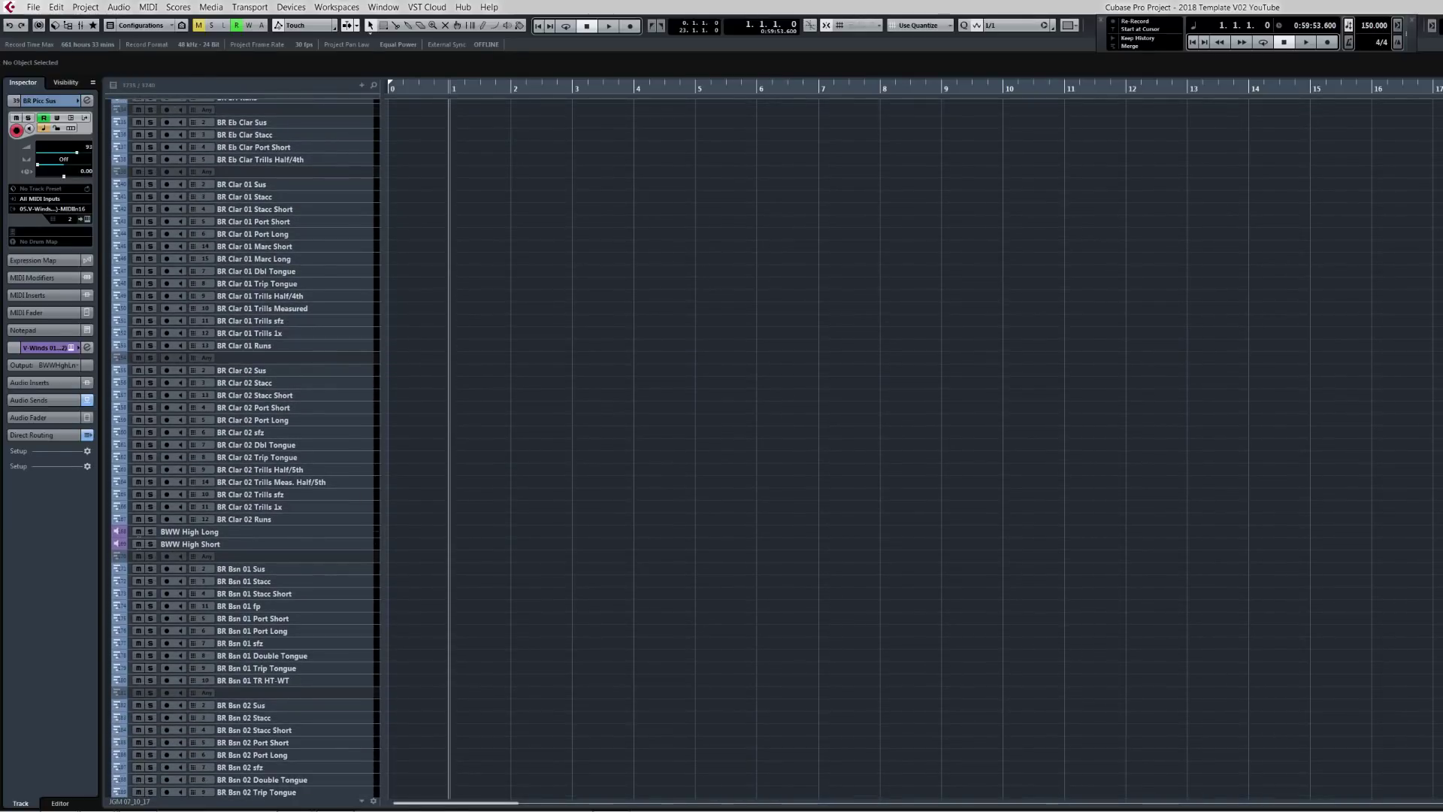
click(248, 533)
click(247, 544)
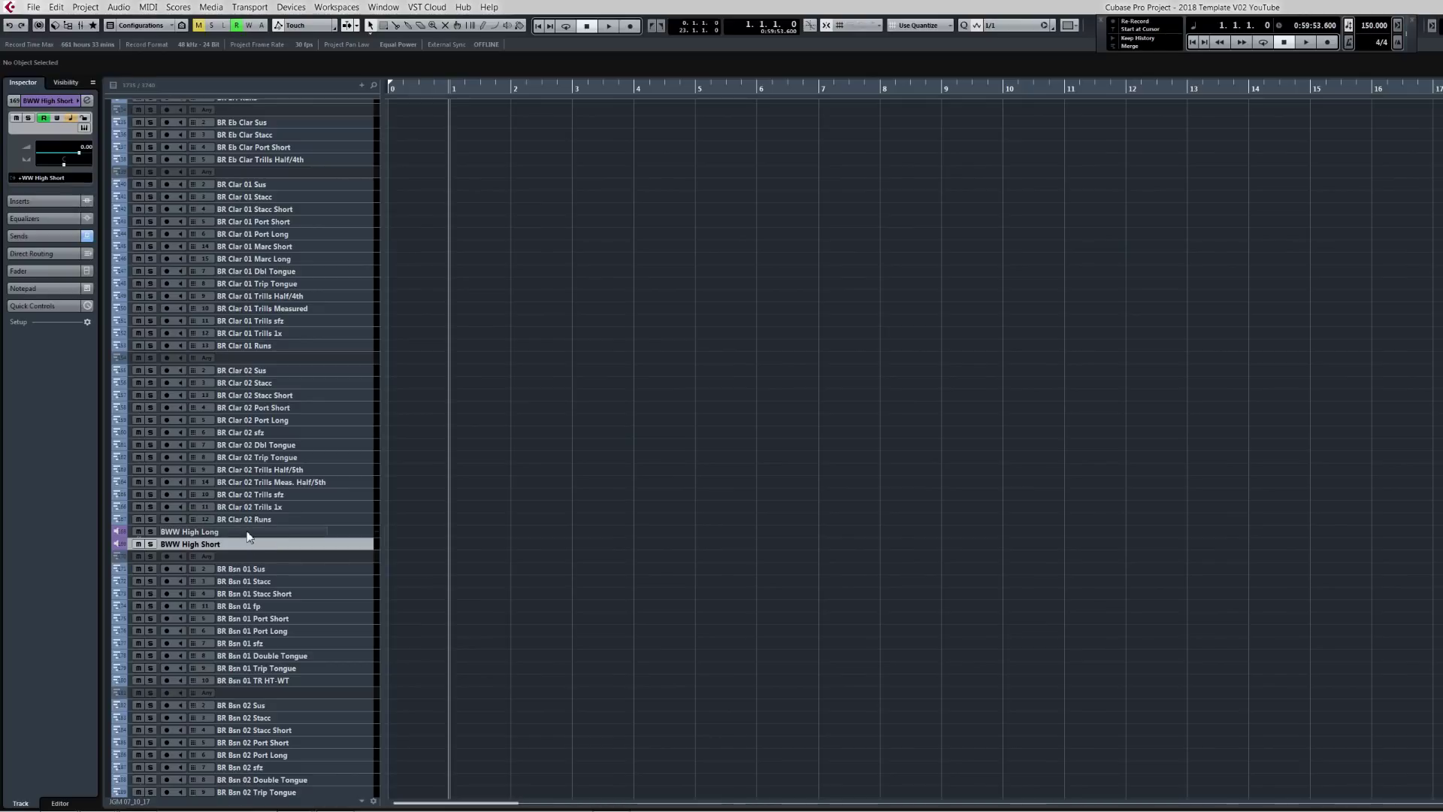
click(247, 533)
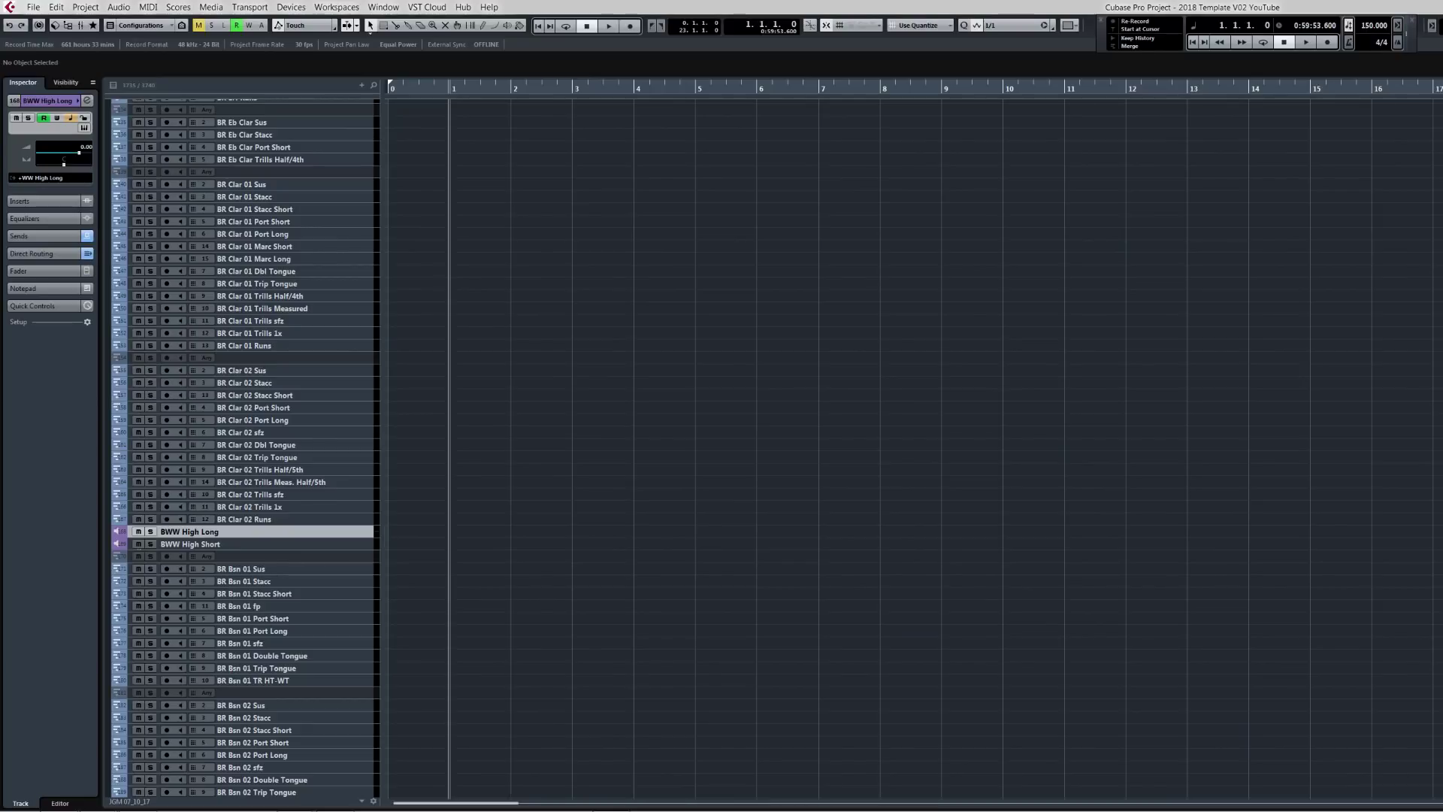
Review the bassoon, bass clarinet and contrabassoon tracks plus the ARK High WW group, and inspect the ARK High WW Cresc Short track.
scroll(246, 449, down, 6)
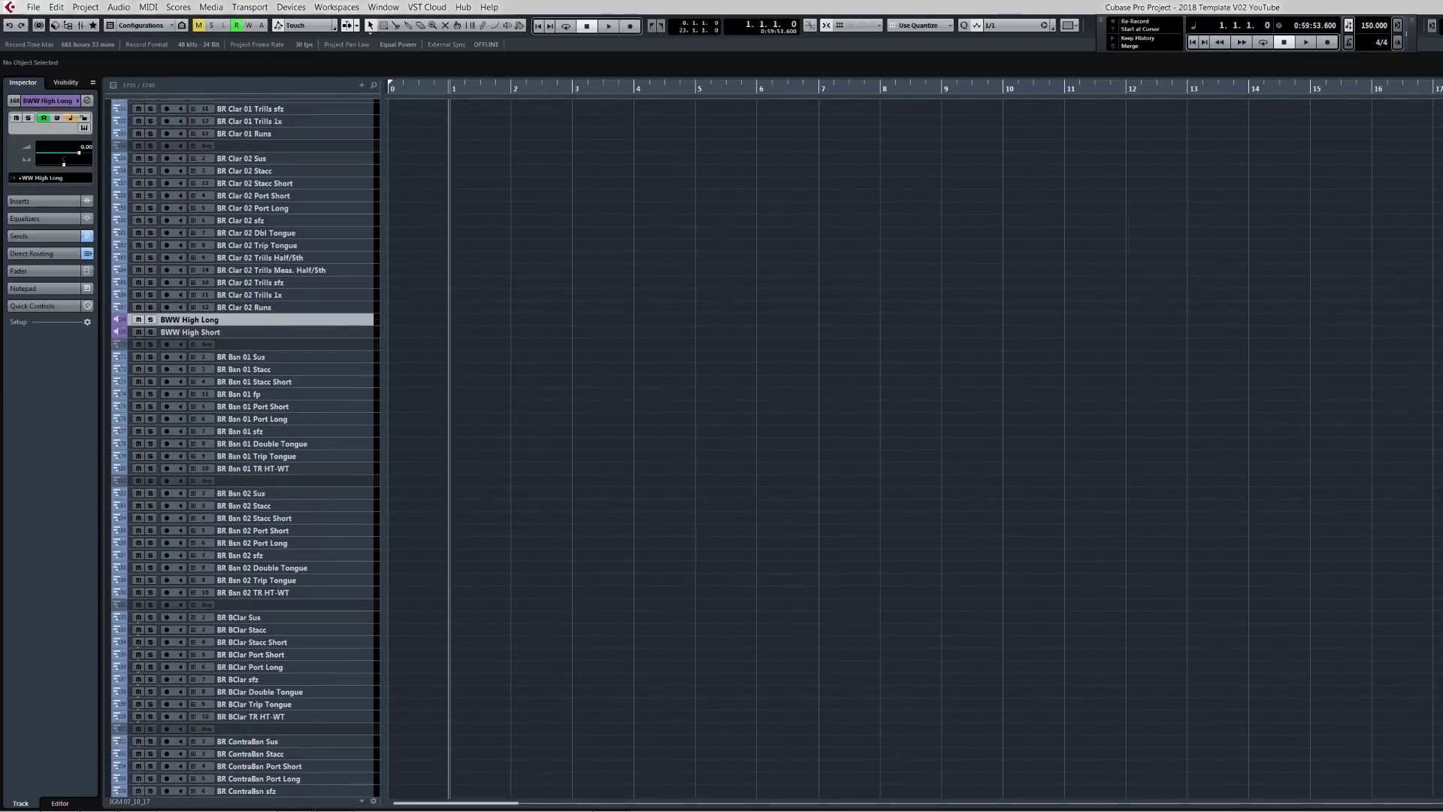
scroll(245, 448, down, 4)
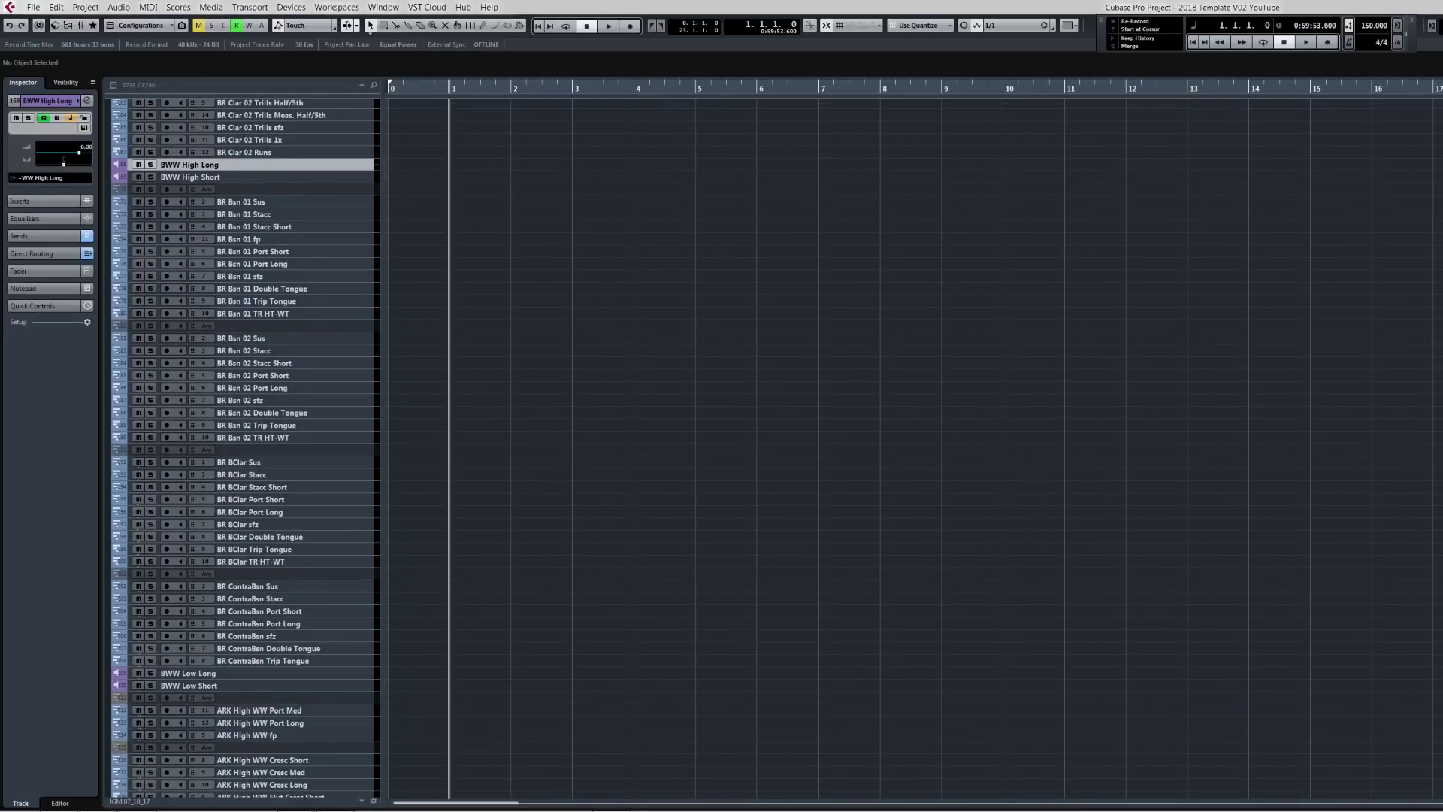
scroll(246, 449, down, 9)
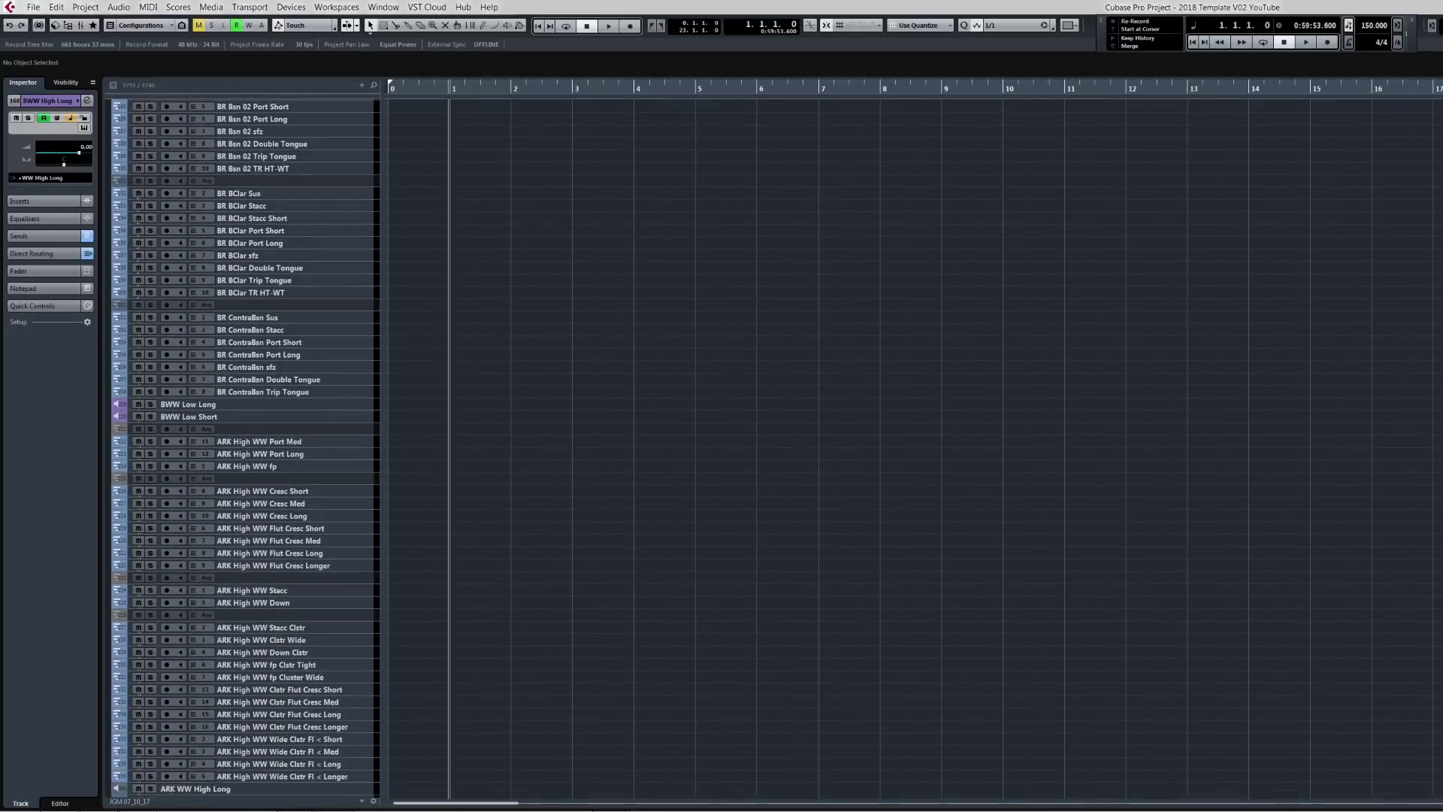
scroll(246, 449, down, 1)
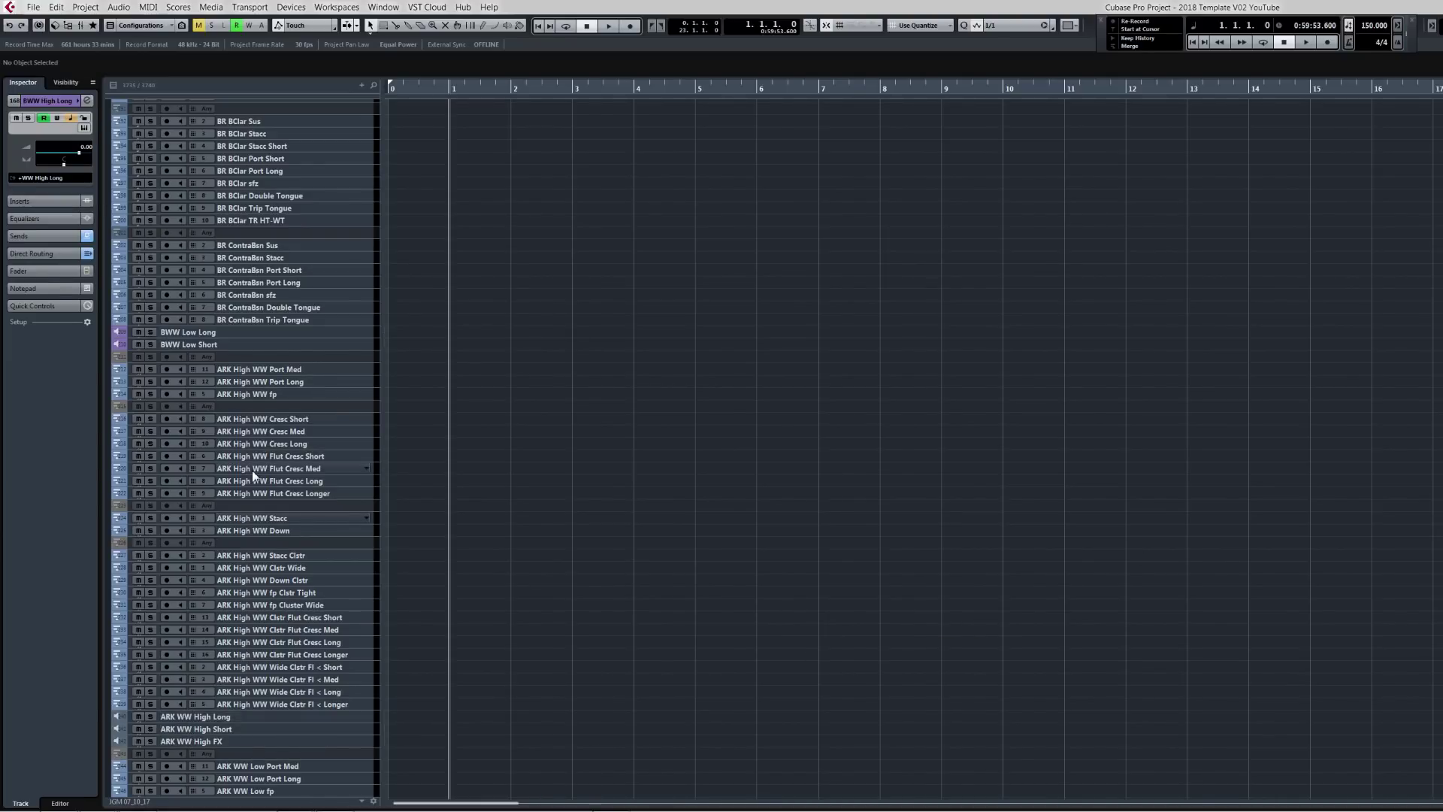
click(249, 418)
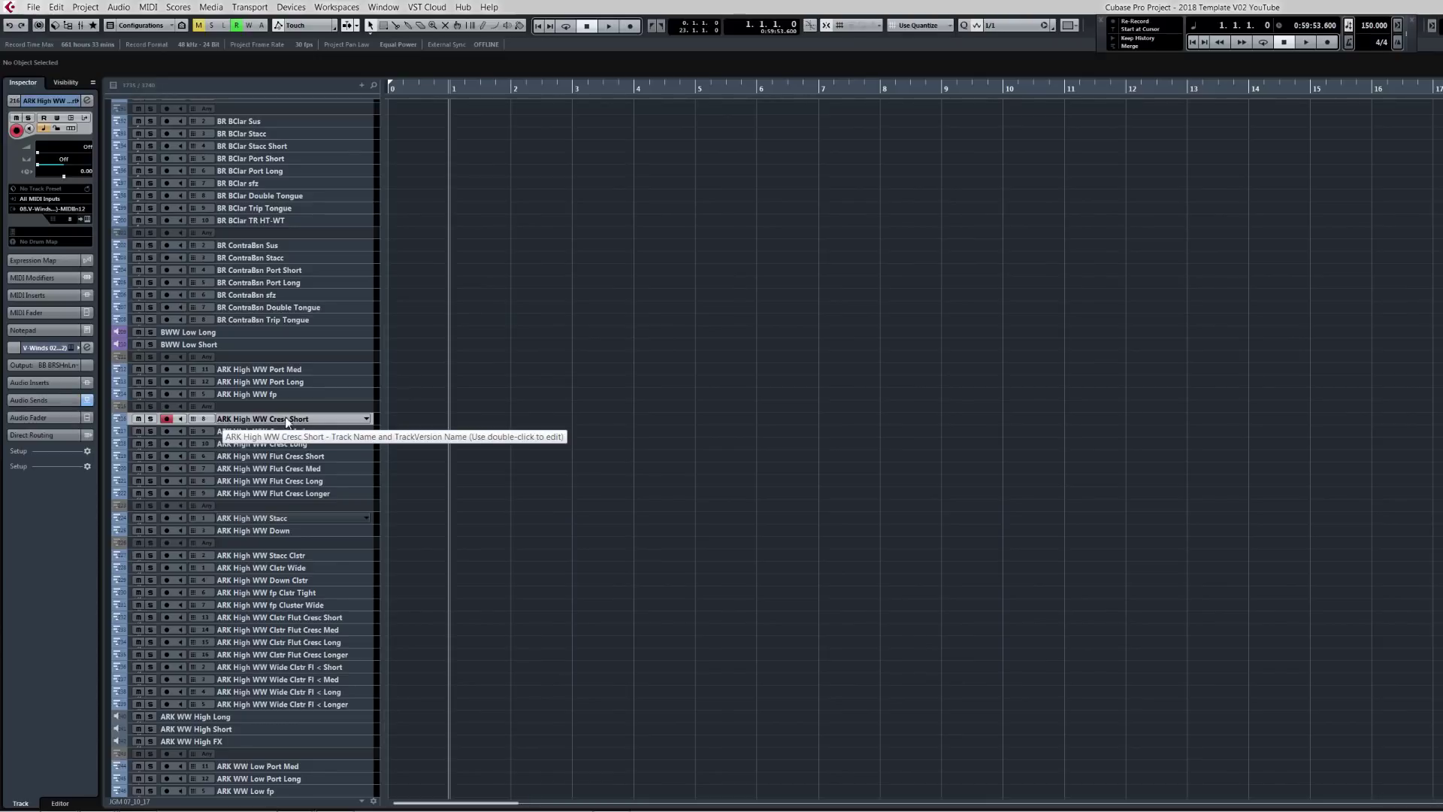
Select the BR Fl 01 Legato track and record a MIDI part on it from the project start at bar 0 to bar 6.
scroll(265, 269, up, 15)
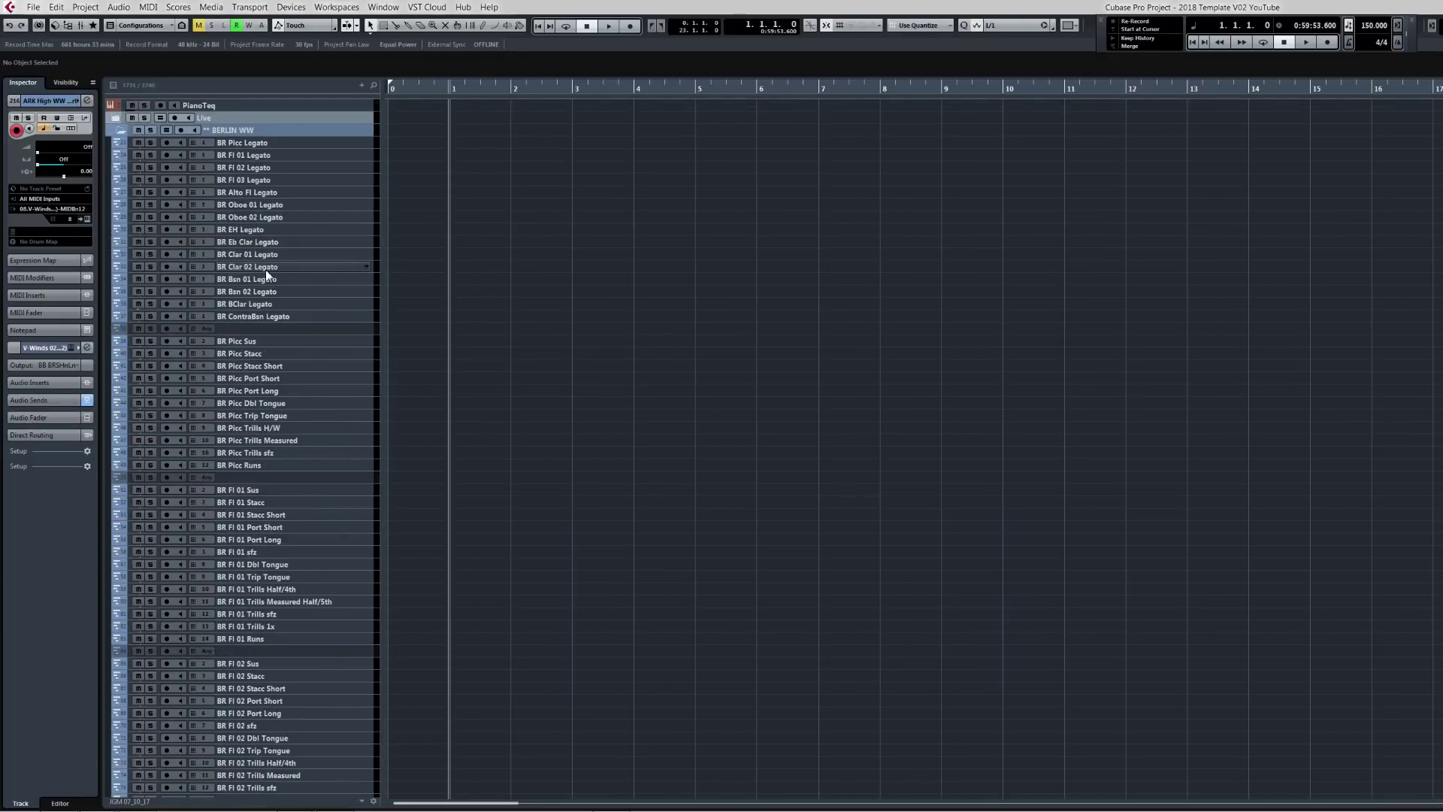
click(273, 157)
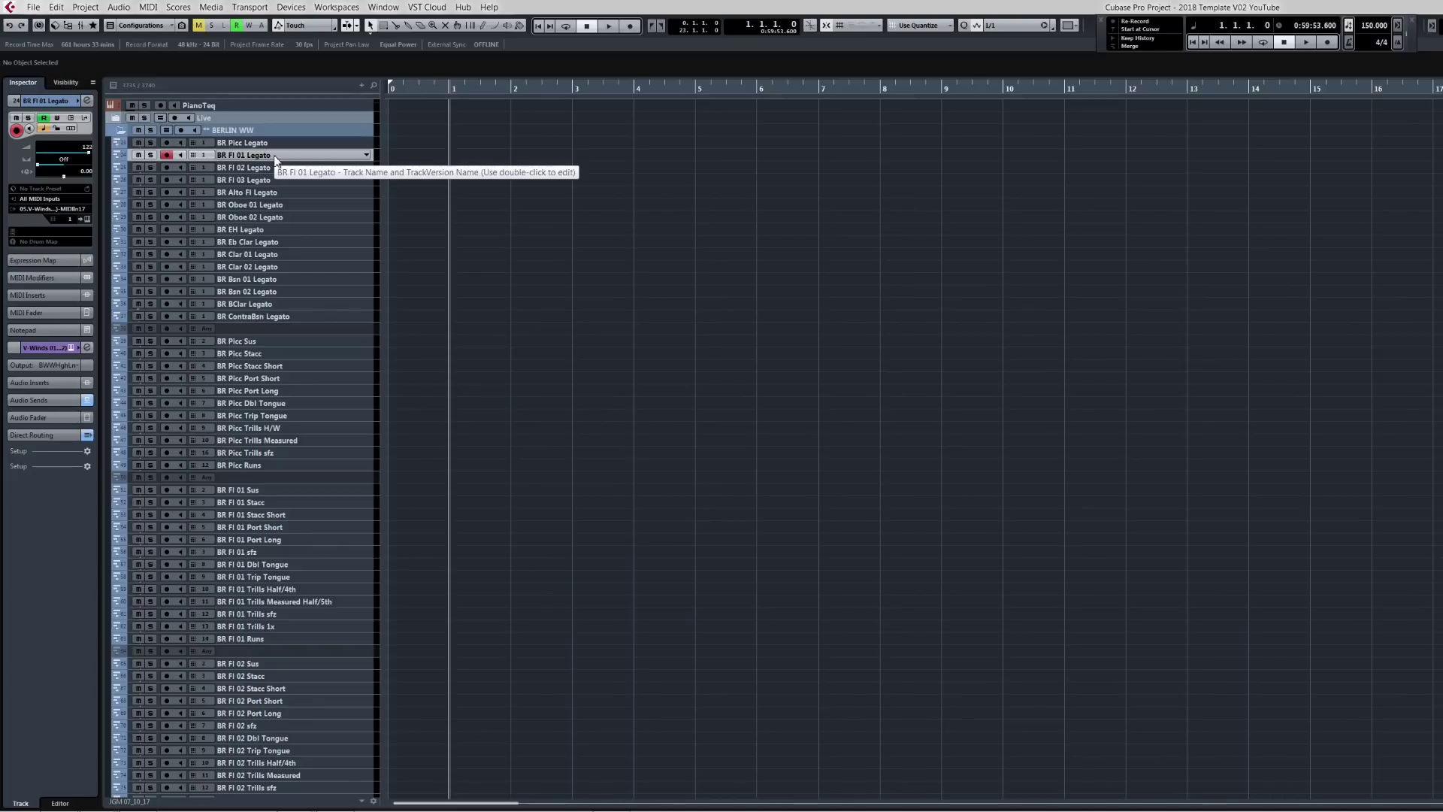
double_click(252, 156)
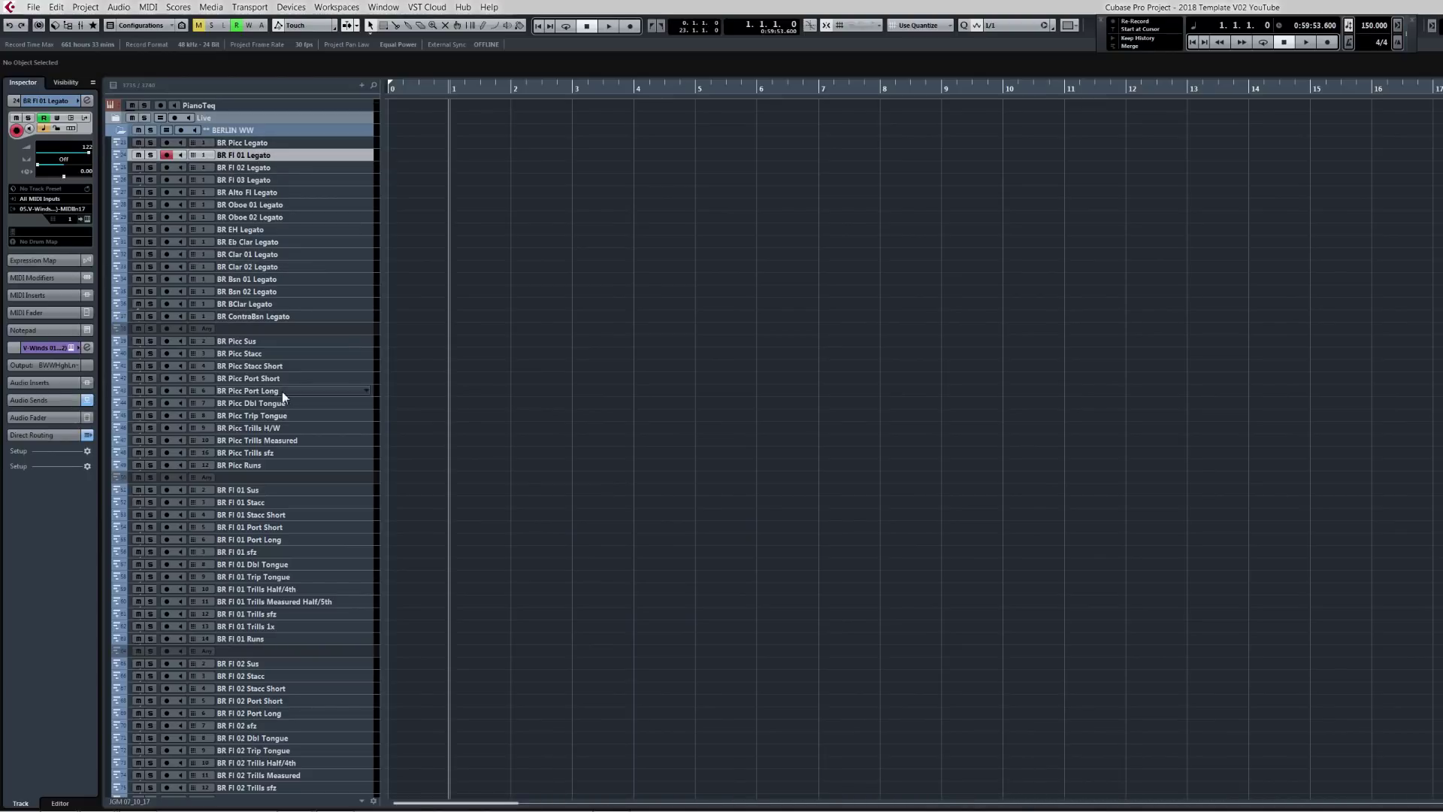
scroll(282, 391, down, 10)
scroll(283, 390, up, 5)
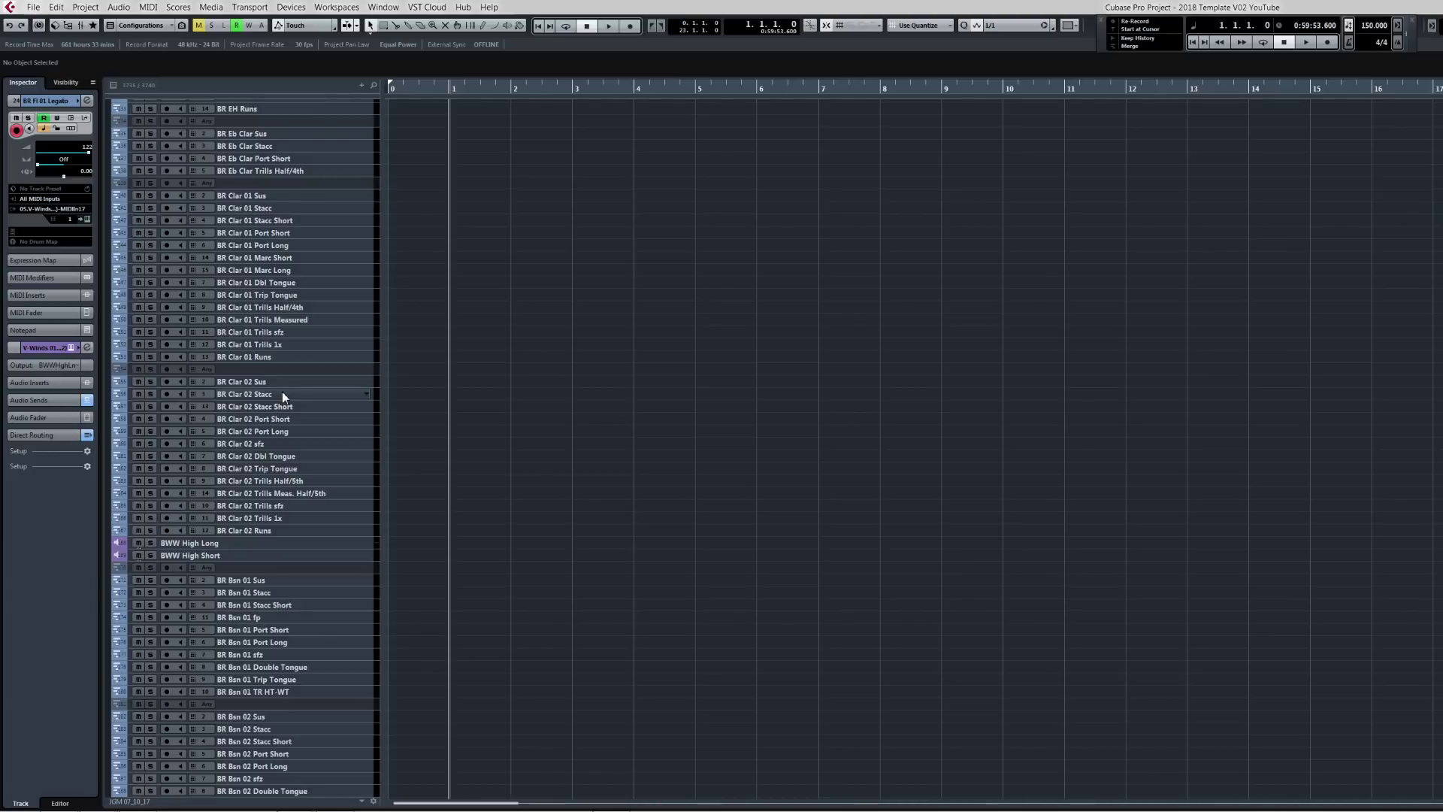
scroll(282, 390, up, 5)
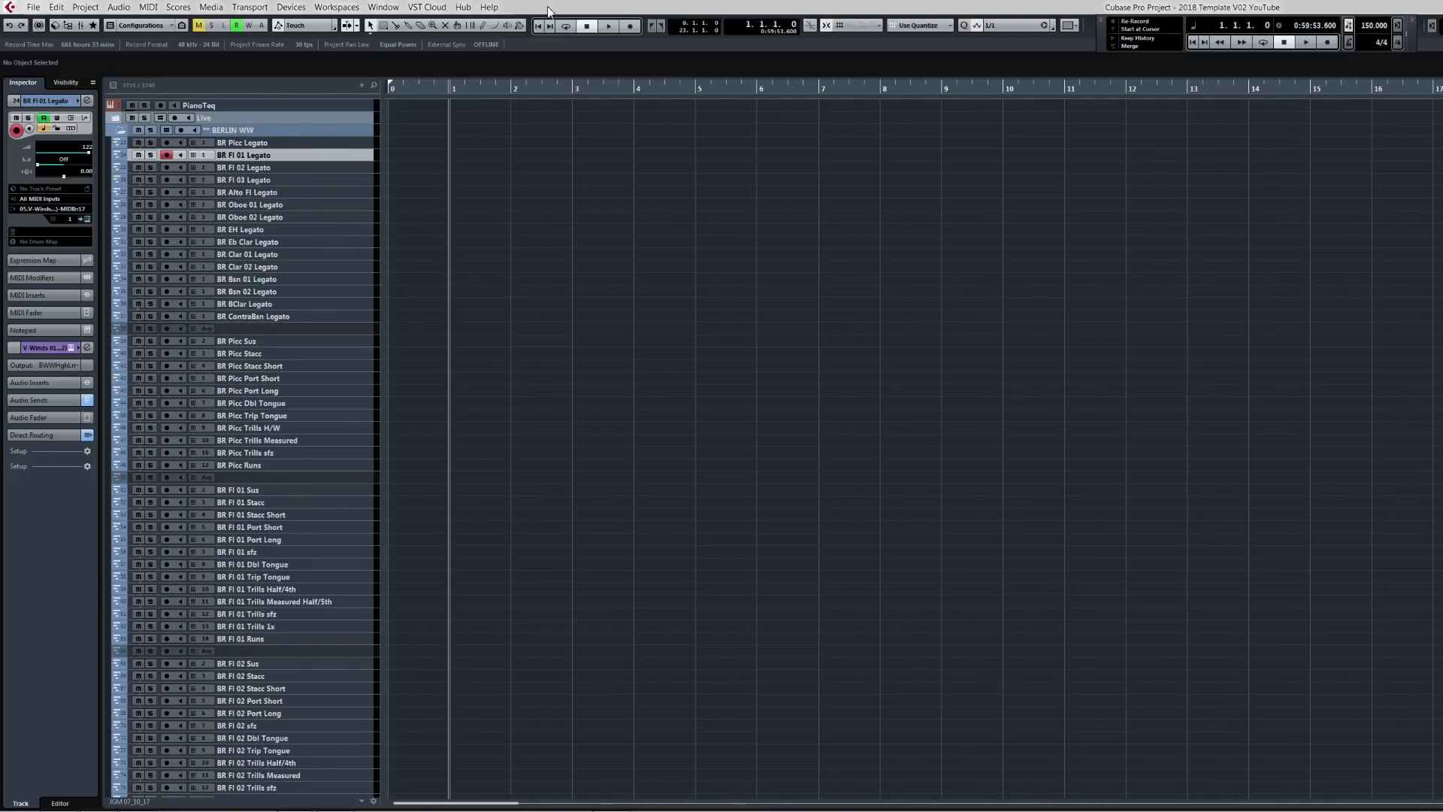
key(Home)
key(KP_Multiply)
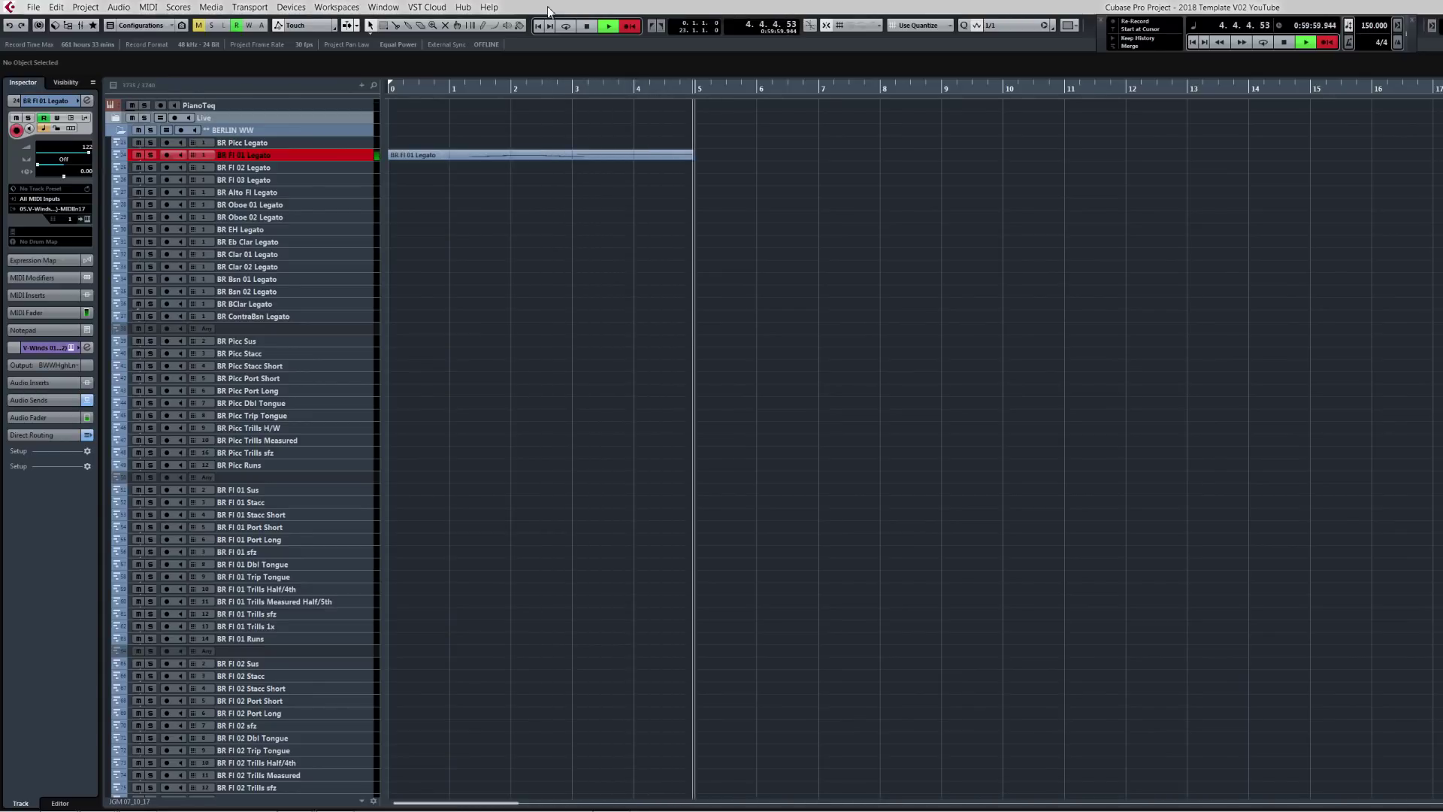
key(space)
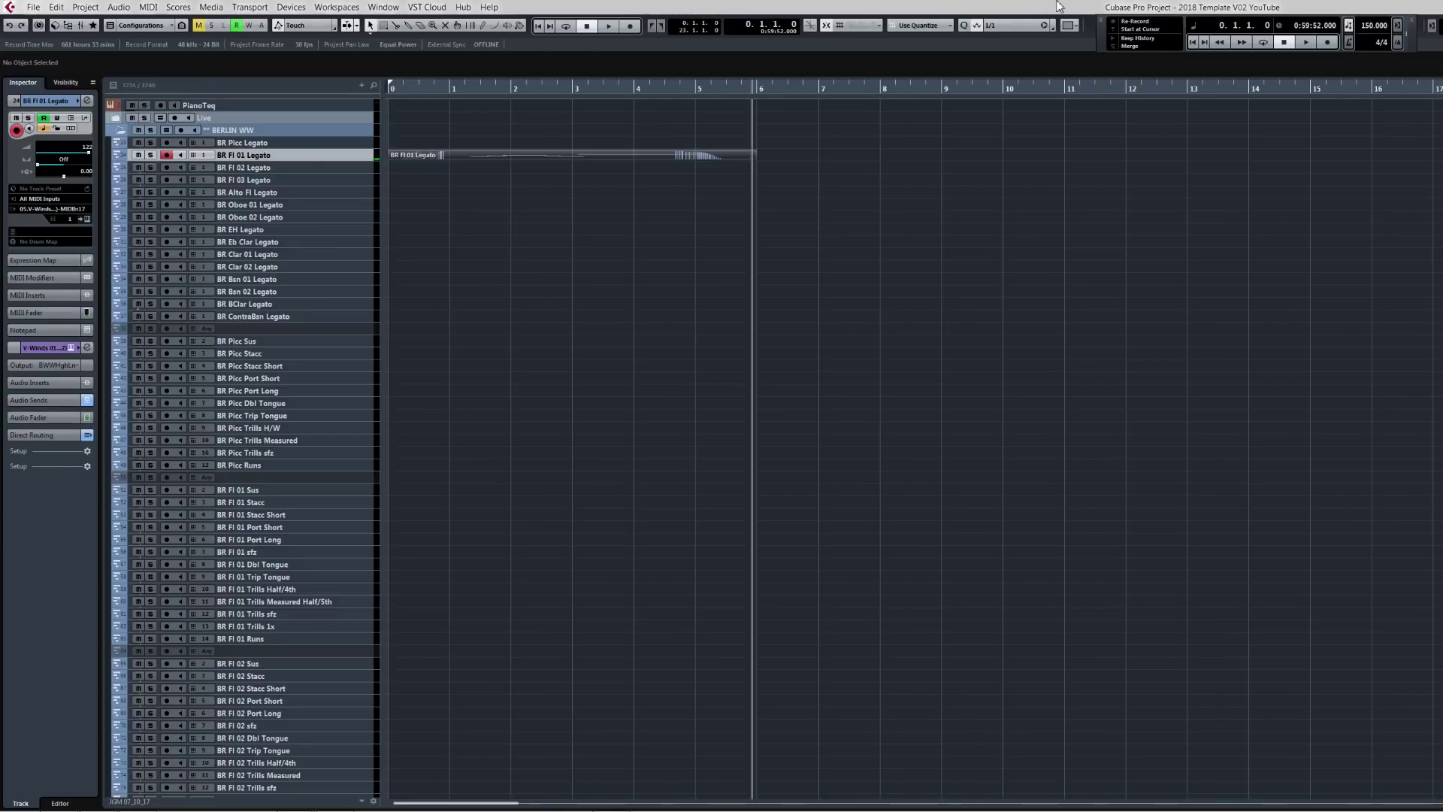
Move the playhead to bar 1 and toggle Return to Start Position on Stop off and on again.
key(shift+p)
text(1)
key(Return)
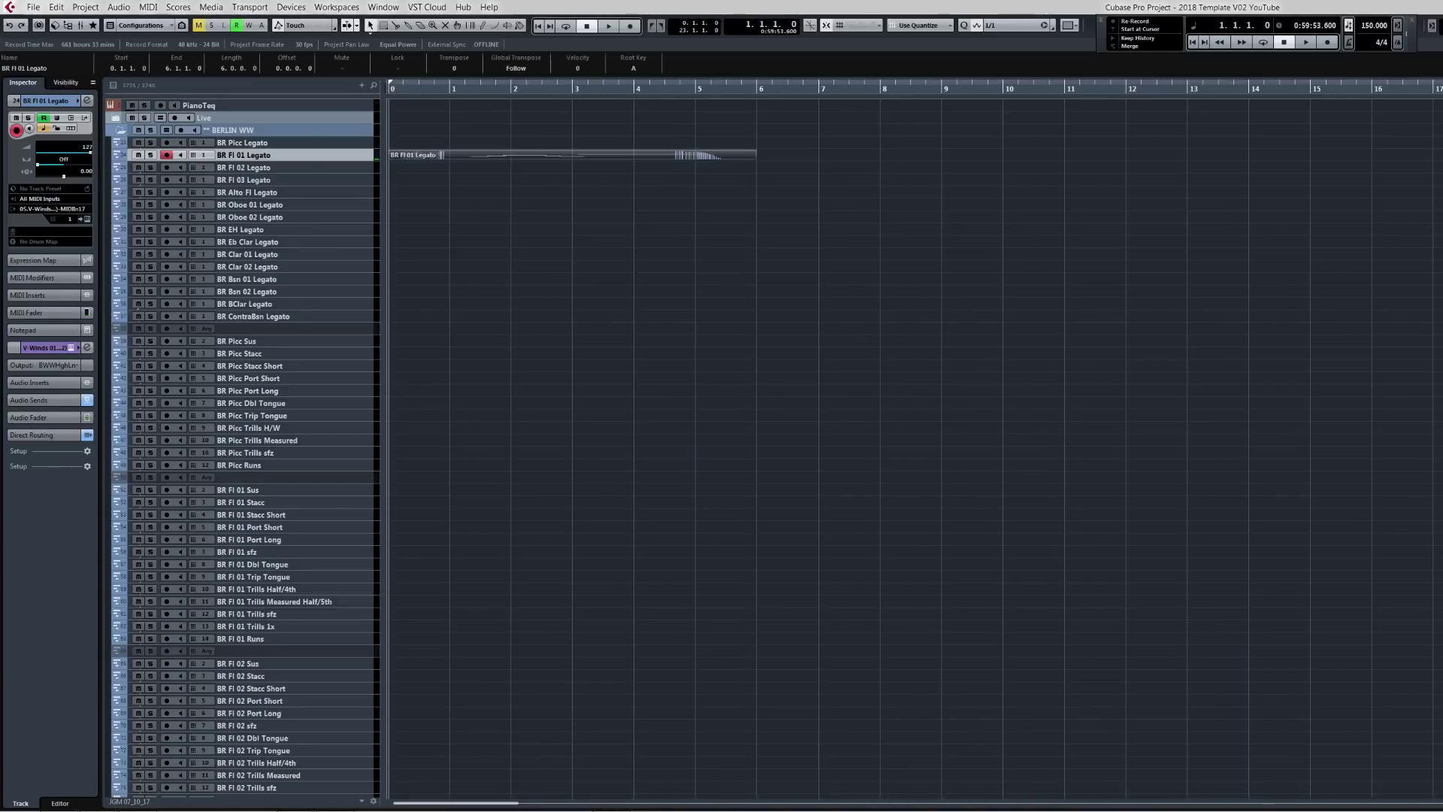
key(shift+space)
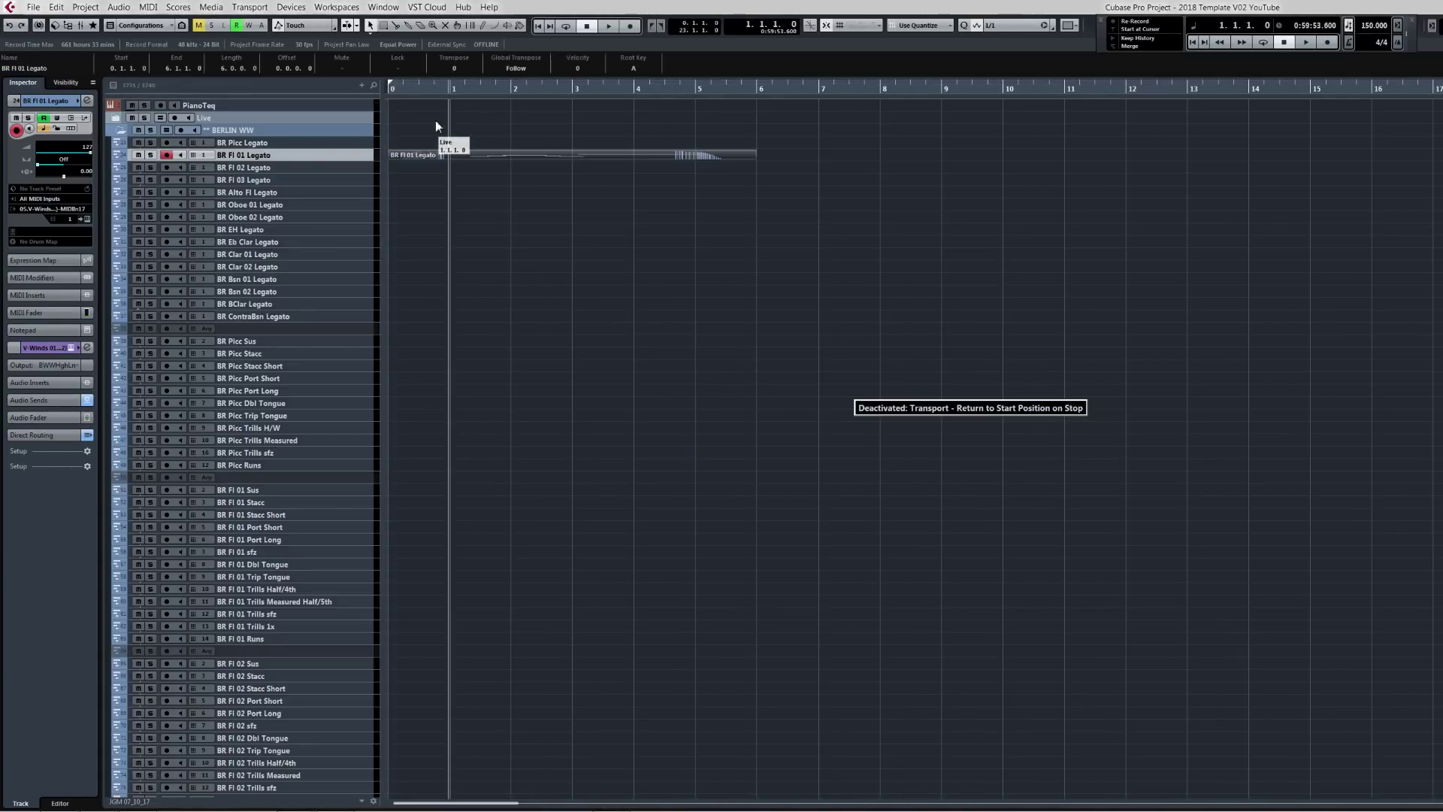
key(shift+space)
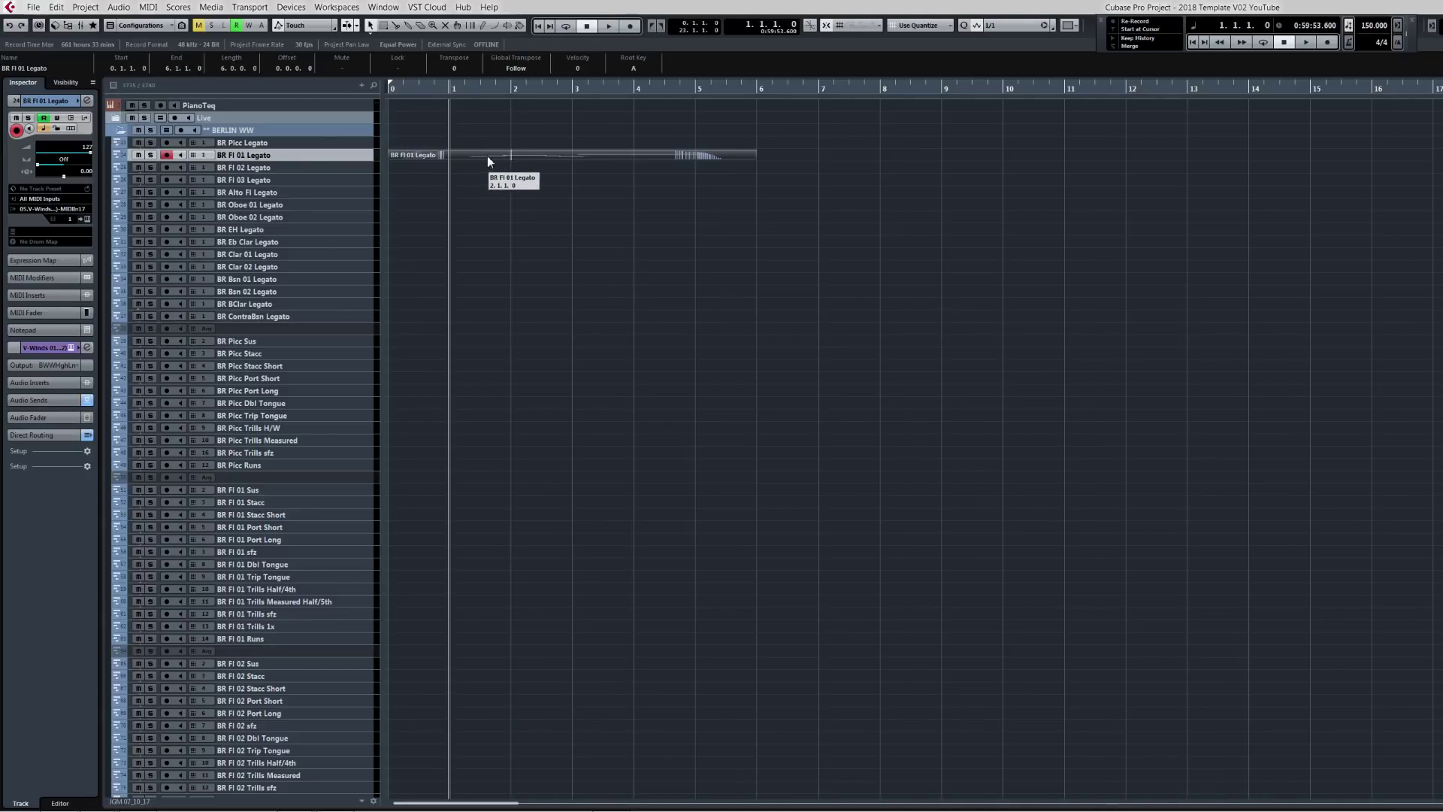
Copy the recorded flute part onto the BR Fl 02 Legato and BR Fl 03 Legato tracks, and audition BR Fl 02 Legato in solo.
drag(466, 159, 466, 181)
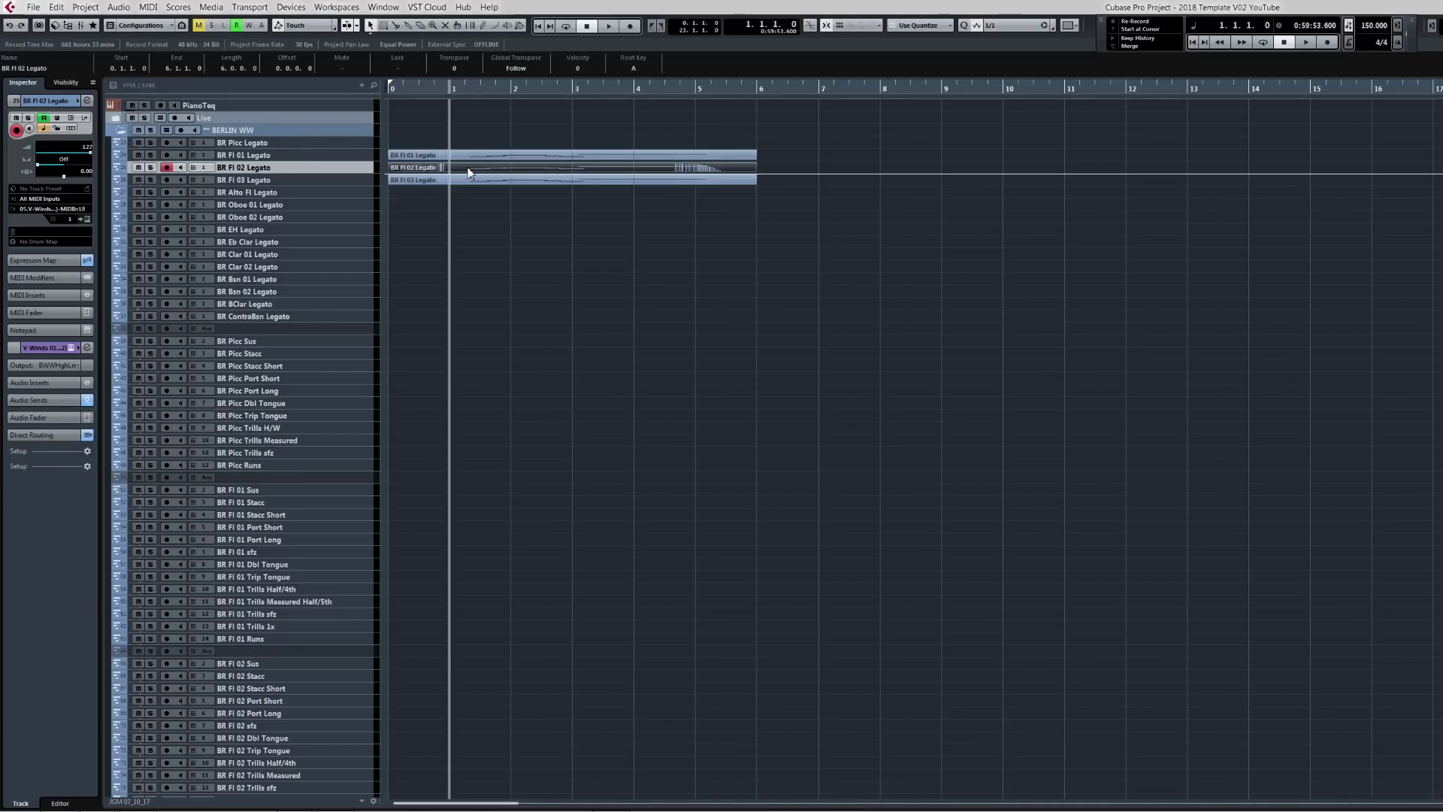
key(s)
key(space)
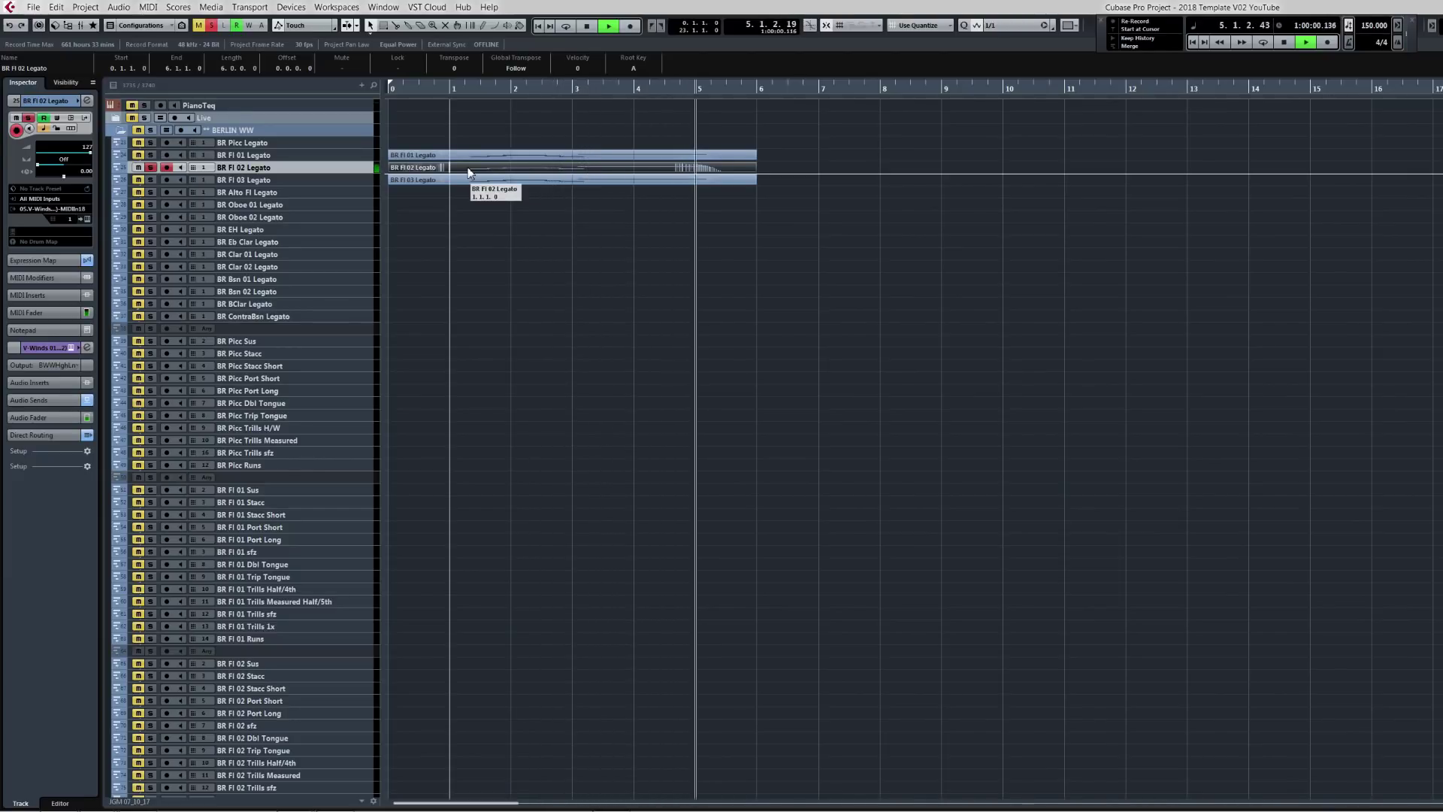
key(space)
key(s)
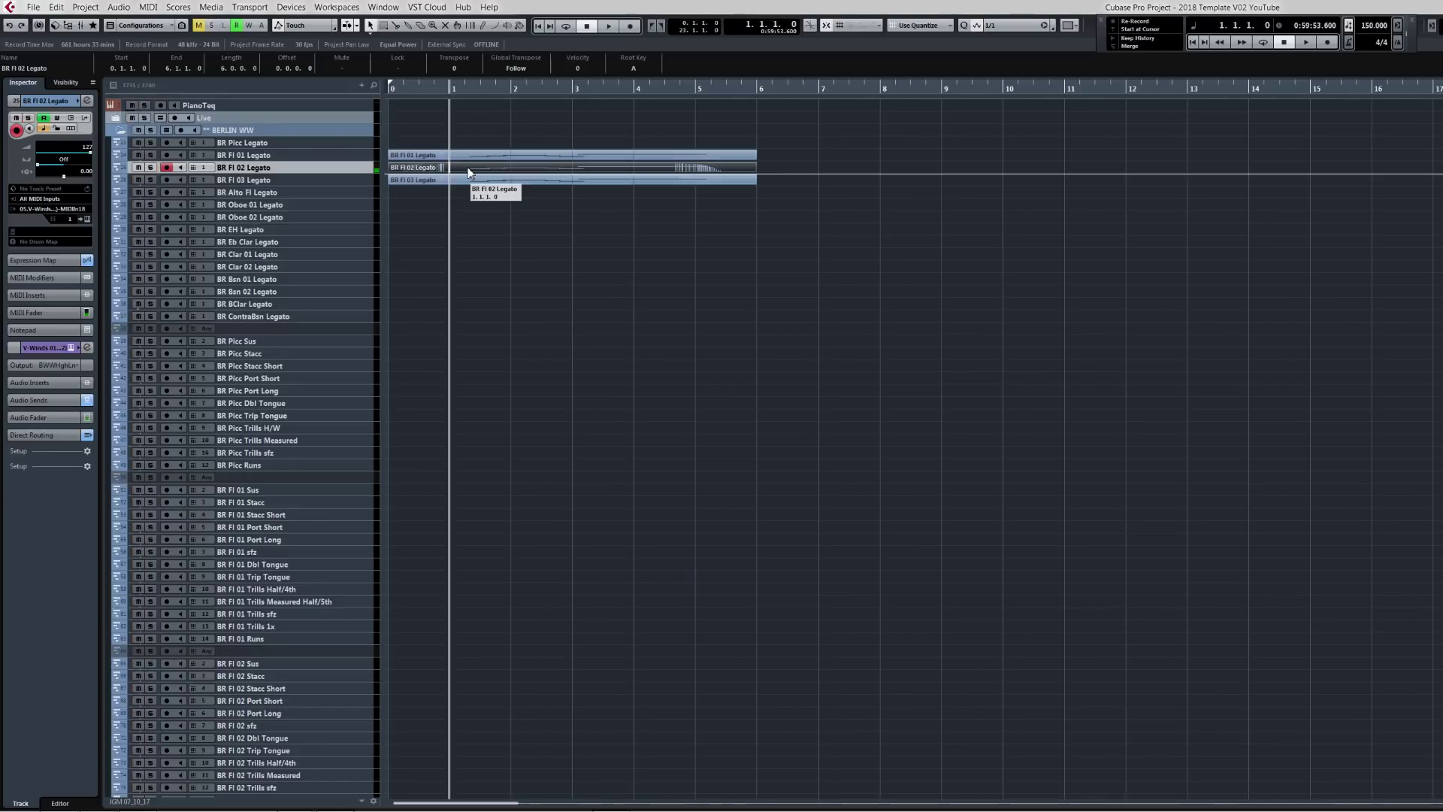
Audition the flute part on the BR Fl 03 Legato track in solo.
key(Down)
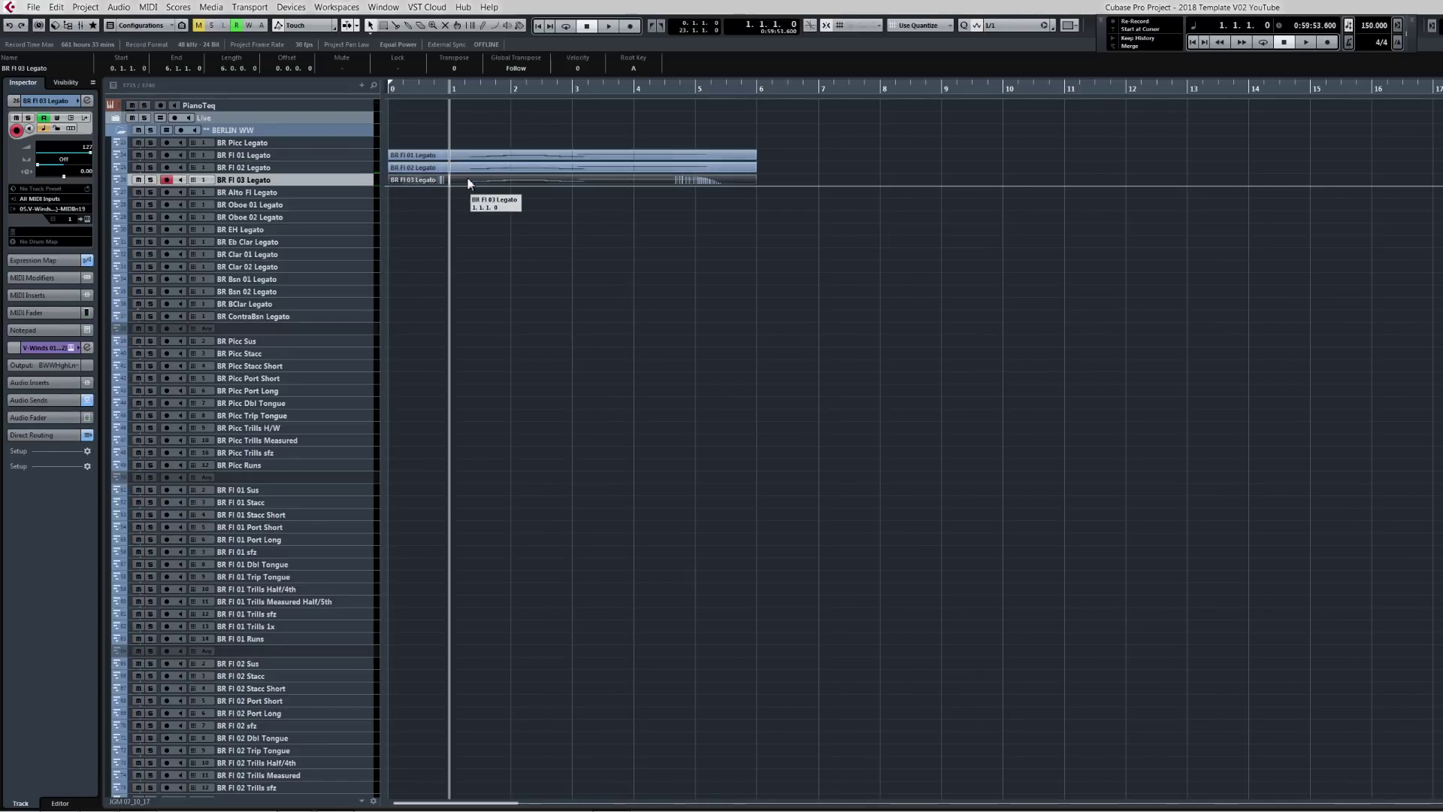
key(s)
key(space)
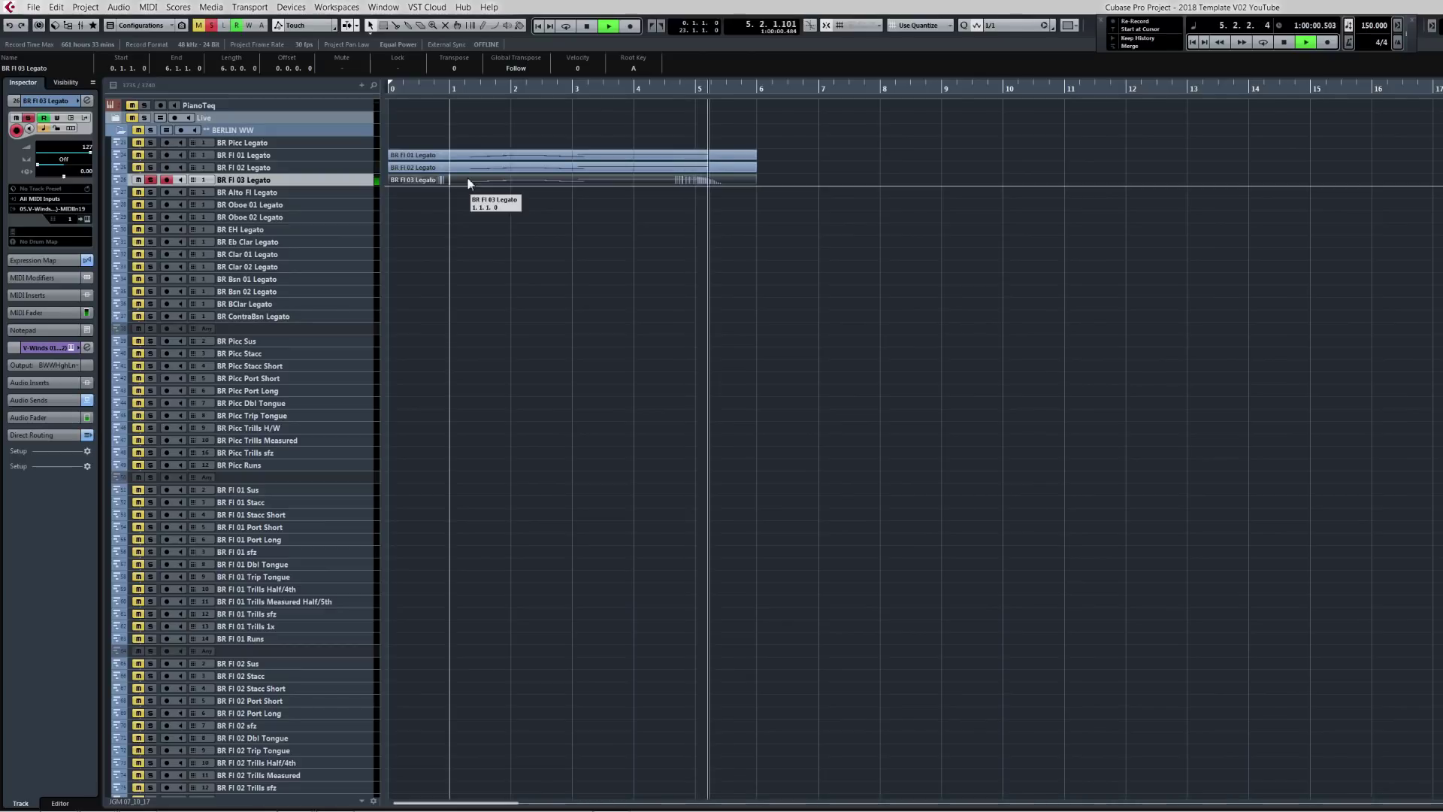
key(space)
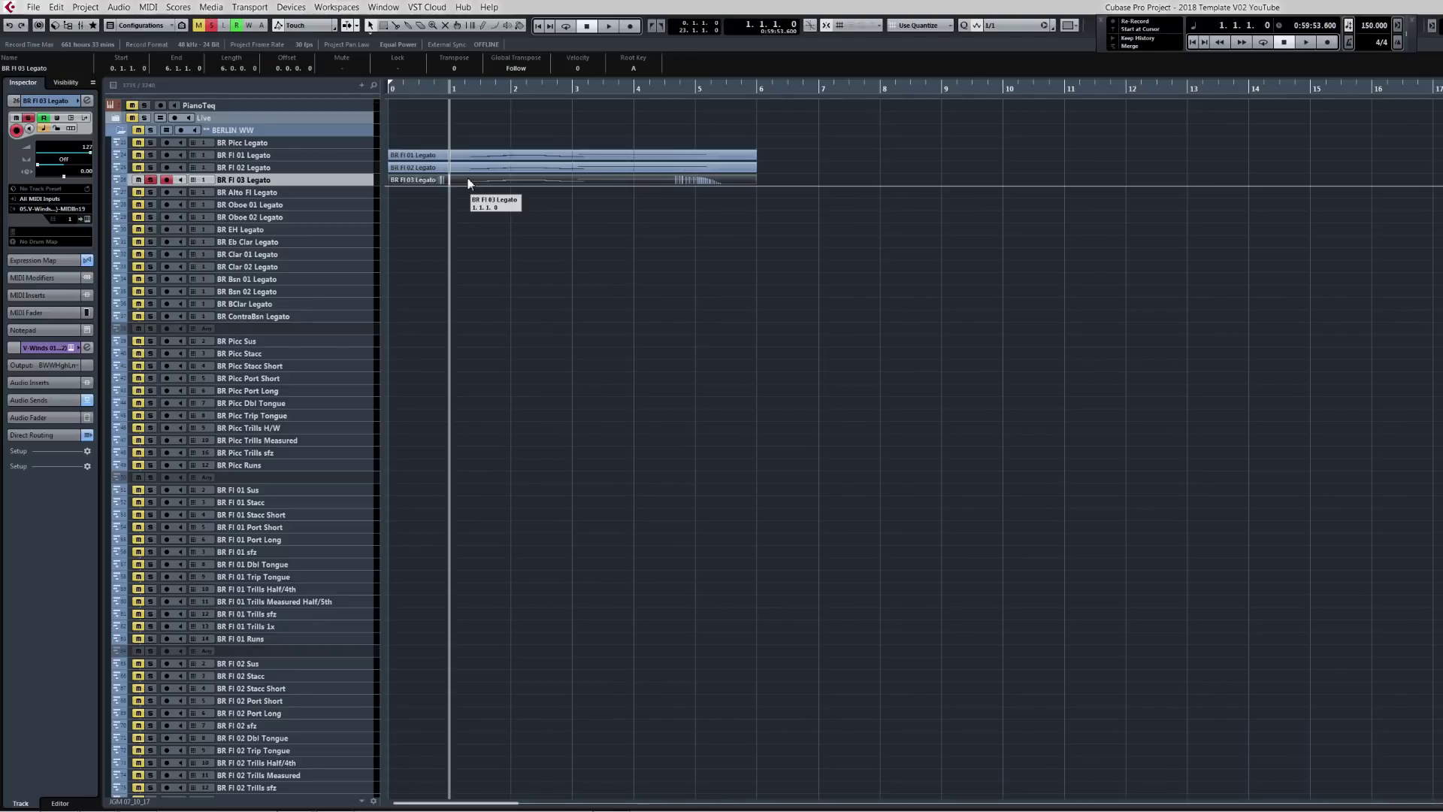
Audition the BR Fl 01 Legato part in solo for comparison, and turn solo off.
click(464, 157)
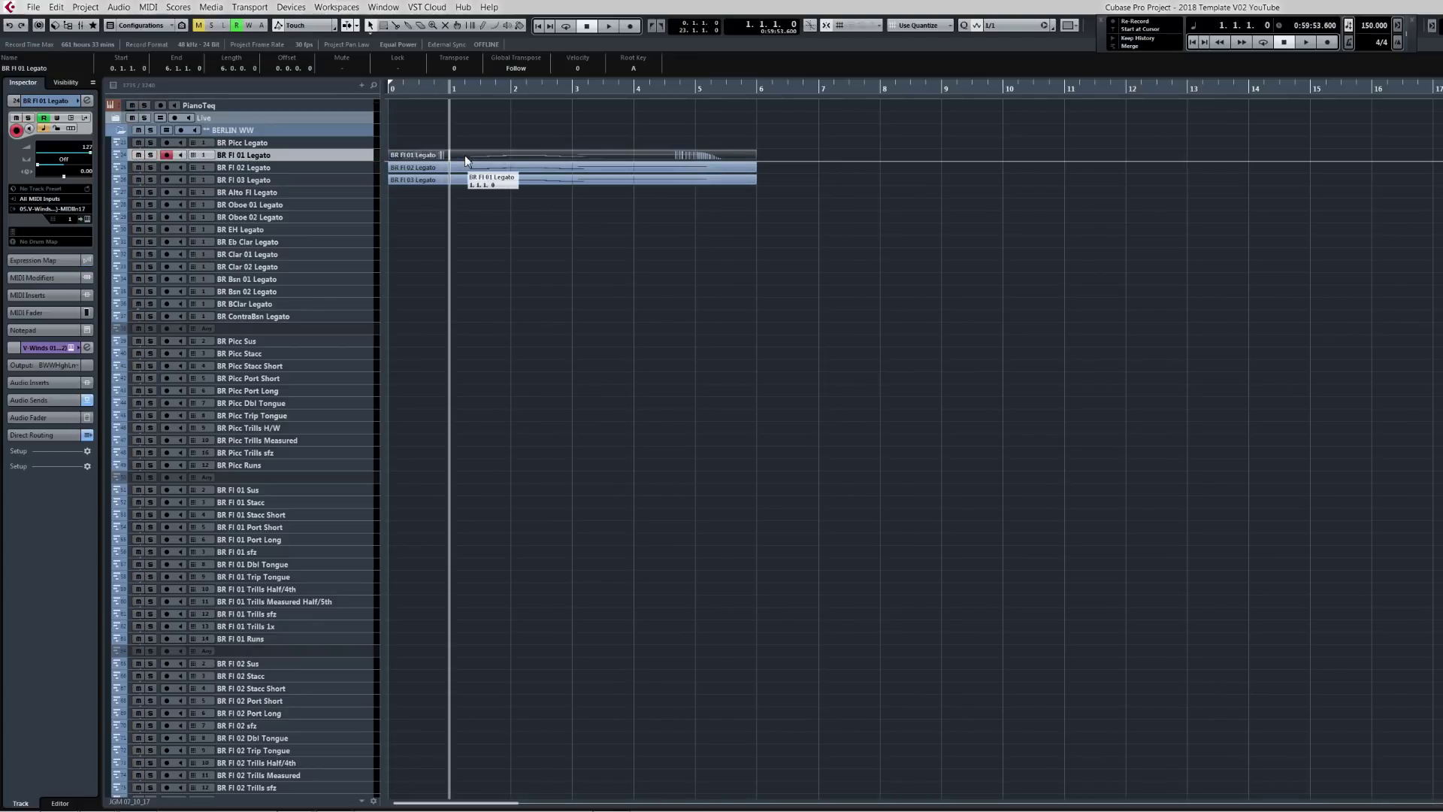
key(space)
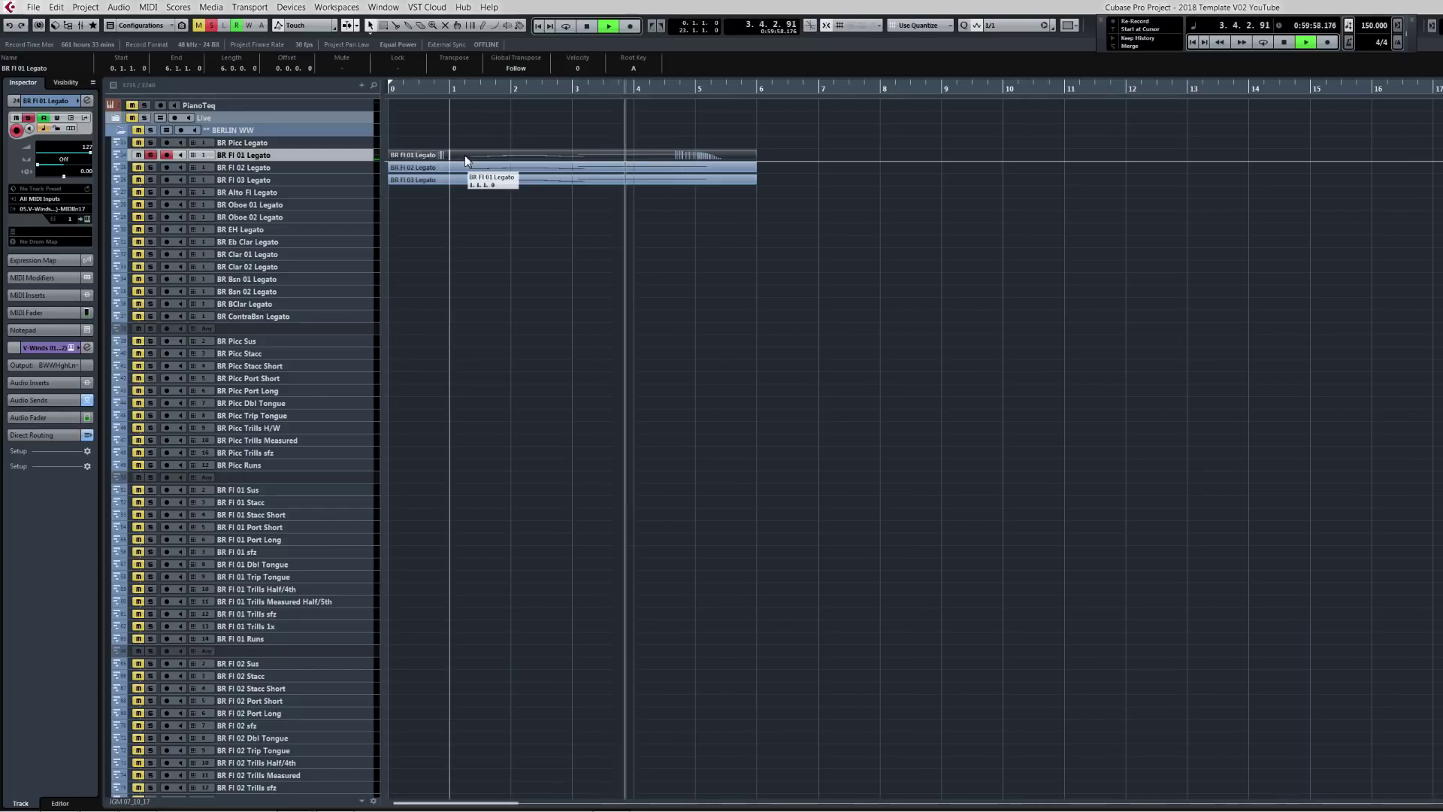
key(space)
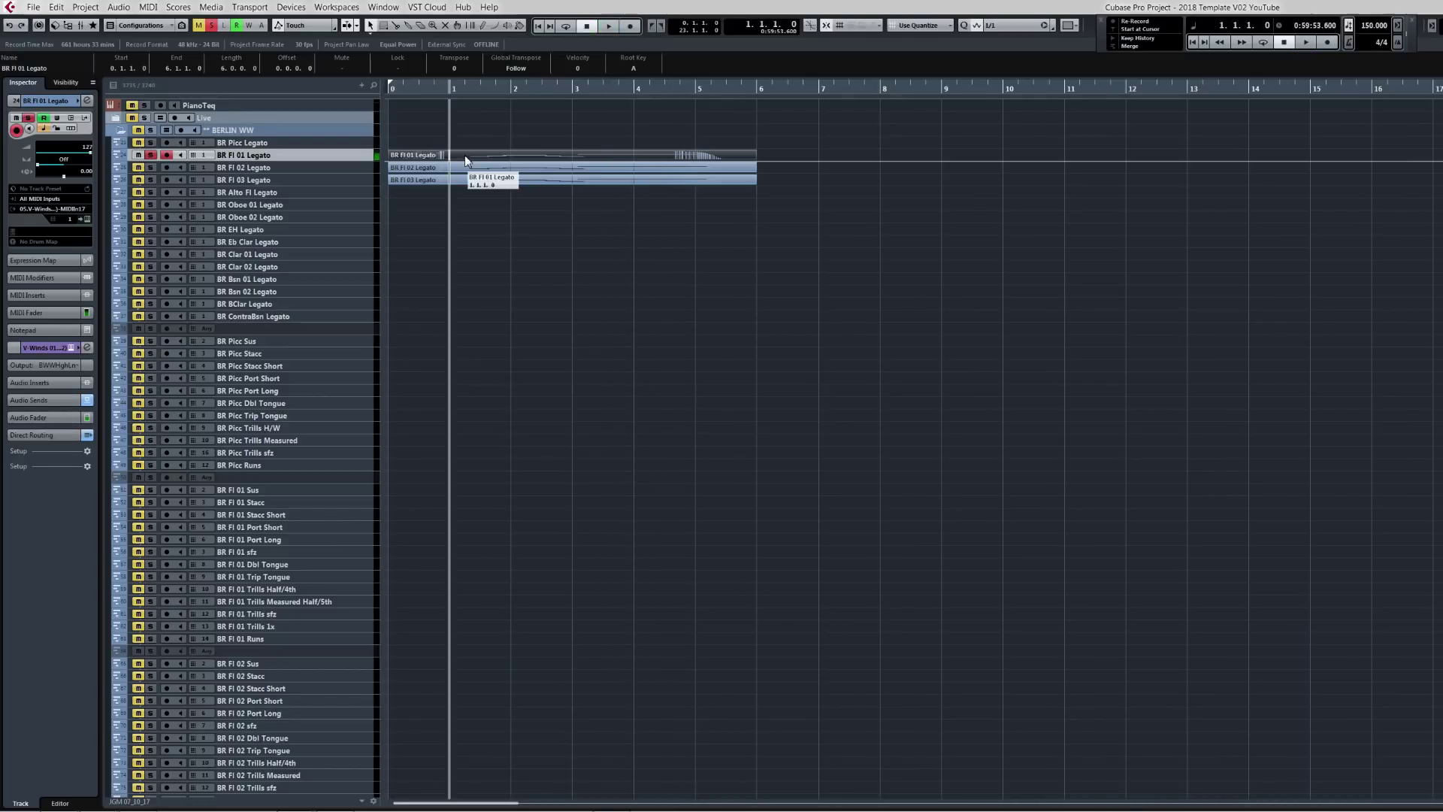
key(s)
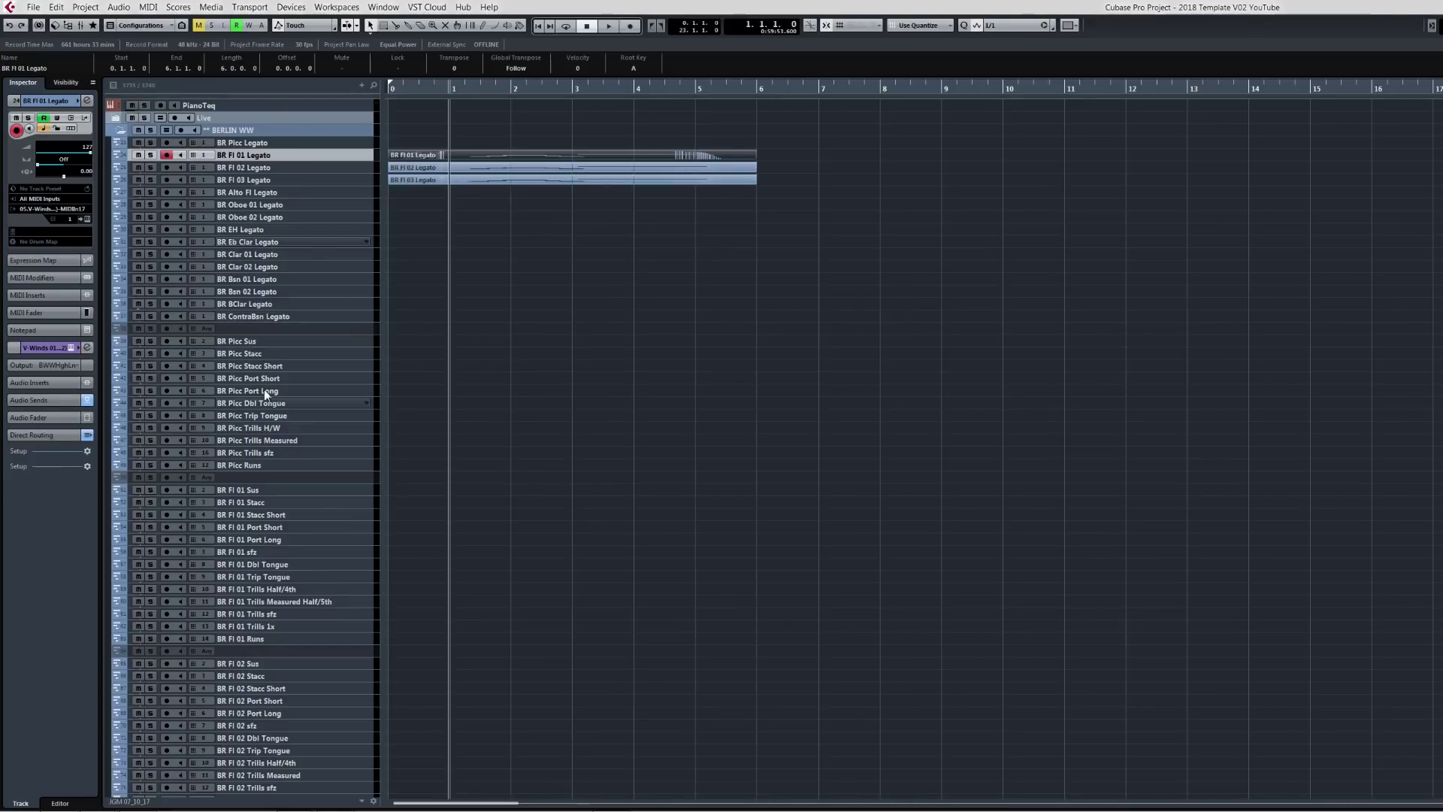
Move the BR Fl 01 Legato part down through the Berlin woodwind tracks to BR Oboe 01 Stacc Short and delete it there.
click(436, 156)
key(ctrl+Down)
key(ctrl+Down)
key(ctrl+Down)
key(ctrl+Down)
key(ctrl+Down)
key(ctrl+Down)
key(ctrl+Down)
key(ctrl+Down)
key(ctrl+Down)
key(ctrl+Down)
key(ctrl+Down)
key(ctrl+Down)
key(ctrl+Down)
key(ctrl+Down)
key(ctrl+Down)
key(ctrl+Down)
key(ctrl+Down)
key(ctrl+Down)
key(ctrl+Down)
key(ctrl+Down)
key(ctrl+Down)
key(ctrl+Down)
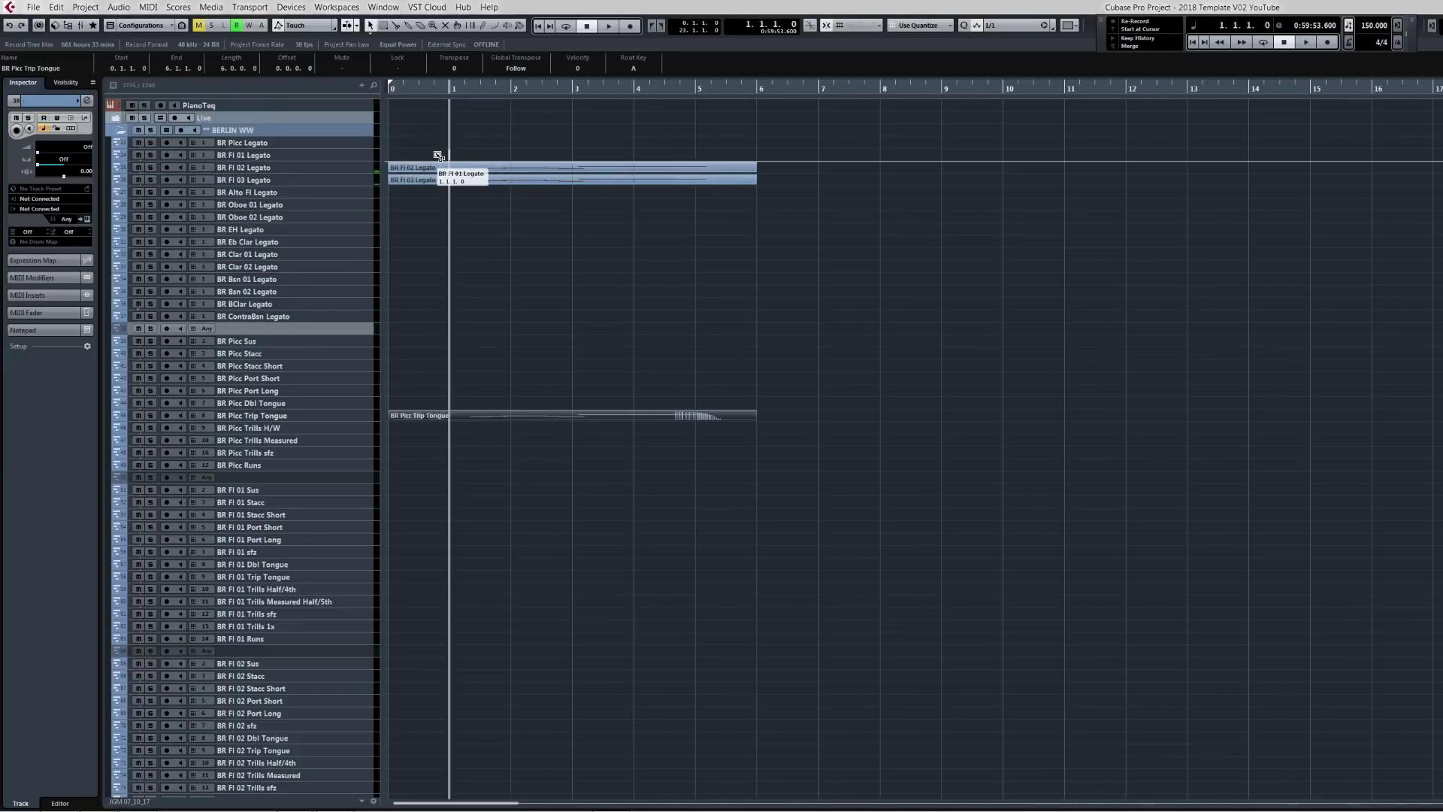
key(ctrl+Down)
key(ctrl+Down)
key(ctrl+Down)
key(ctrl+Down)
key(ctrl+Down)
key(ctrl+Down)
key(ctrl+Down)
key(ctrl+Down)
key(ctrl+Down)
key(ctrl+Down)
key(ctrl+Down)
key(ctrl+Down)
key(ctrl+Down)
key(ctrl+Down)
key(ctrl+Down)
key(ctrl+Down)
key(ctrl+Down)
key(ctrl+Down)
key(ctrl+Down)
key(ctrl+Down)
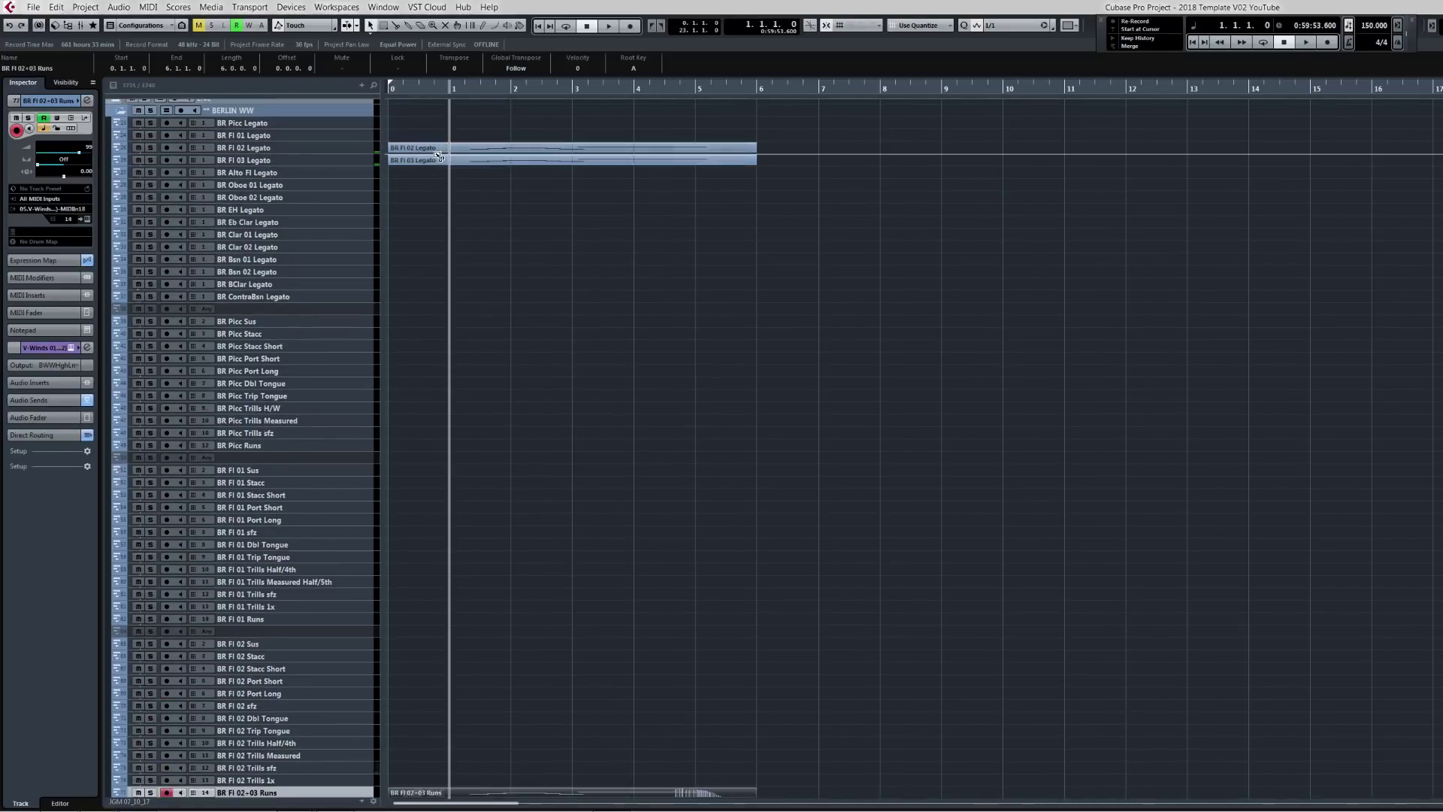
key(ctrl+Down)
key(ctrl+Down)
key(ctrl+Down)
key(ctrl+Down)
key(ctrl+Down)
key(ctrl+Down)
key(ctrl+Down)
key(ctrl+Down)
key(ctrl+Down)
key(ctrl+Down)
key(ctrl+Down)
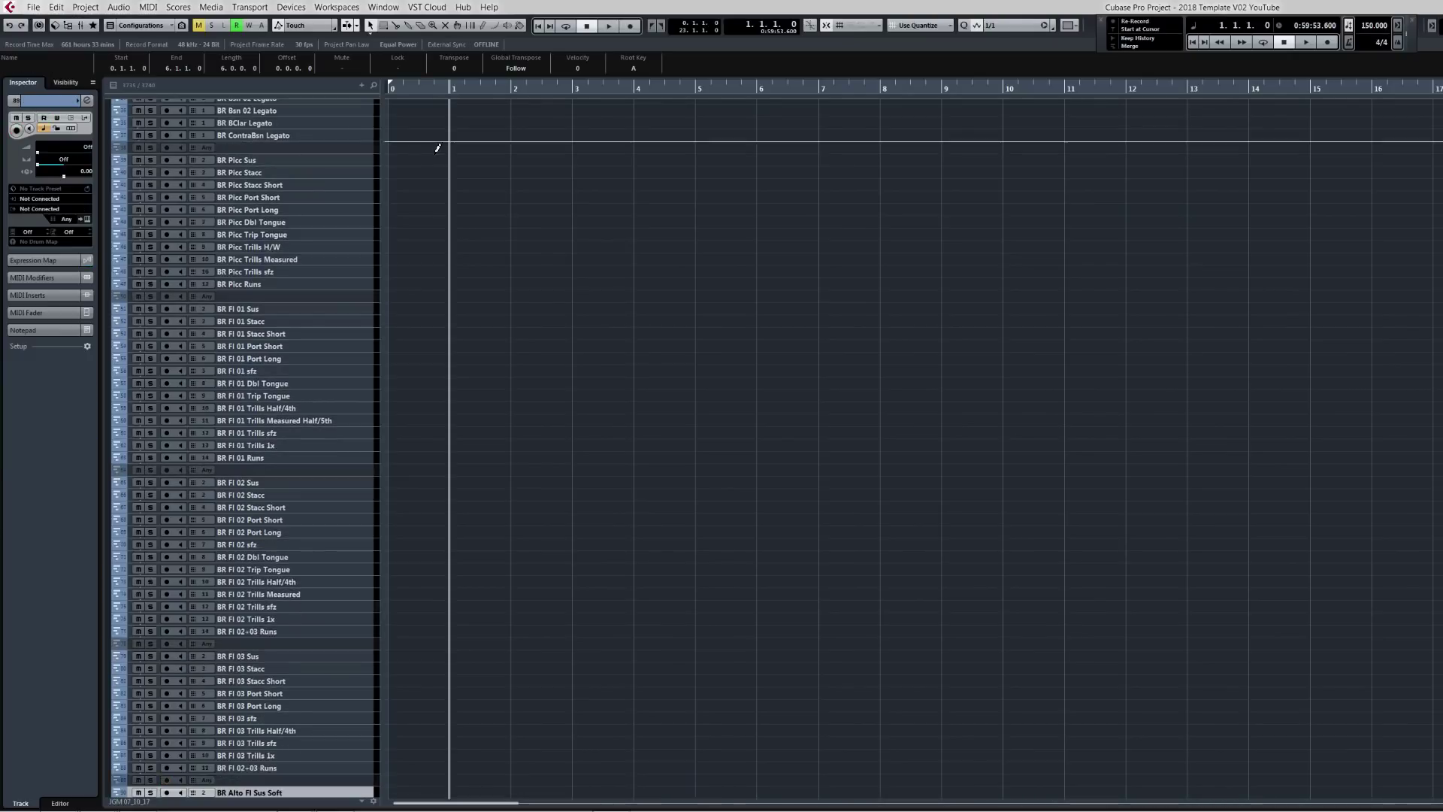
key(ctrl+Down)
key(ctrl+Down)
key(ctrl+Down)
key(ctrl+Down)
key(ctrl+Down)
key(ctrl+Down)
key(ctrl+Down)
key(ctrl+Down)
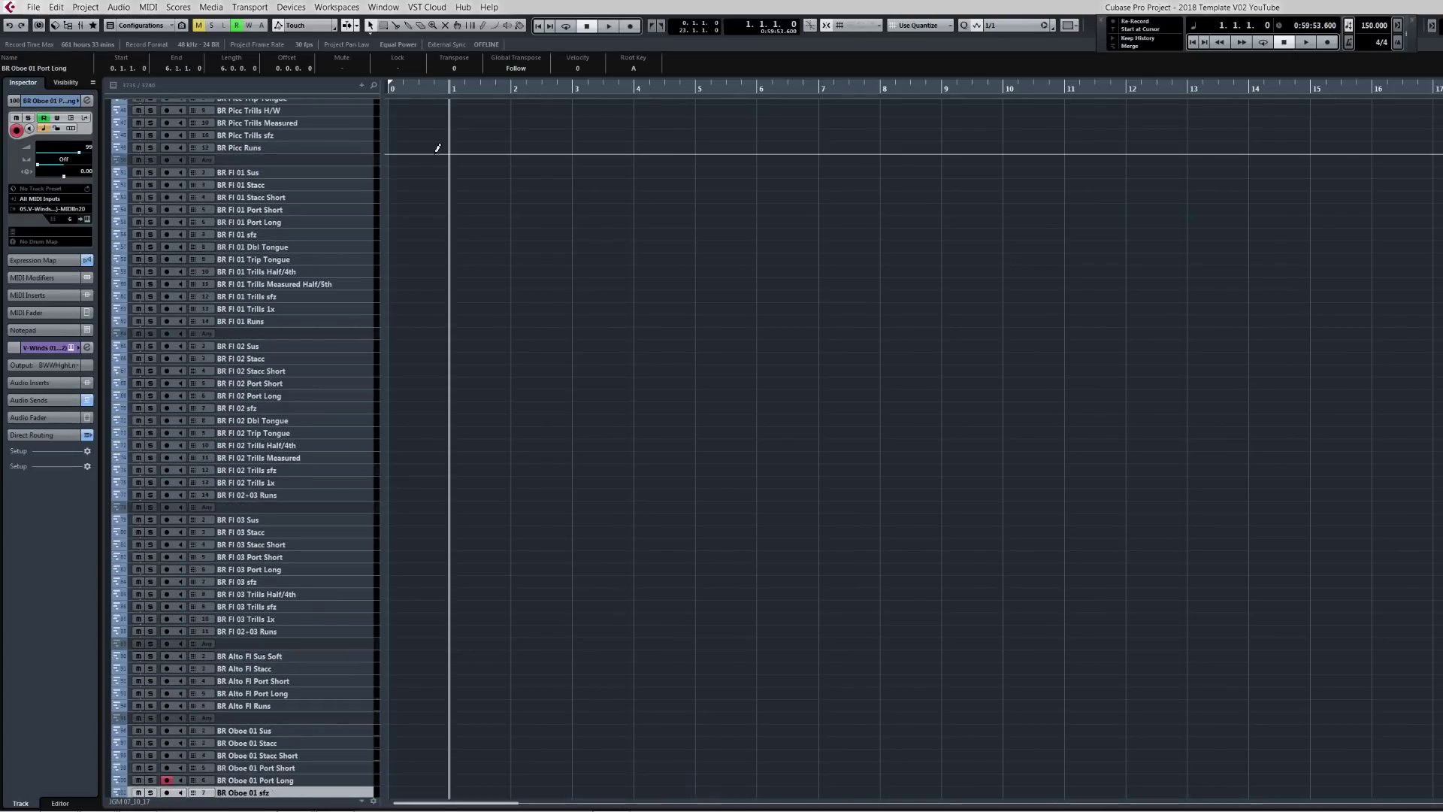
key(ctrl+Up)
key(ctrl+Up)
key(ctrl+Up)
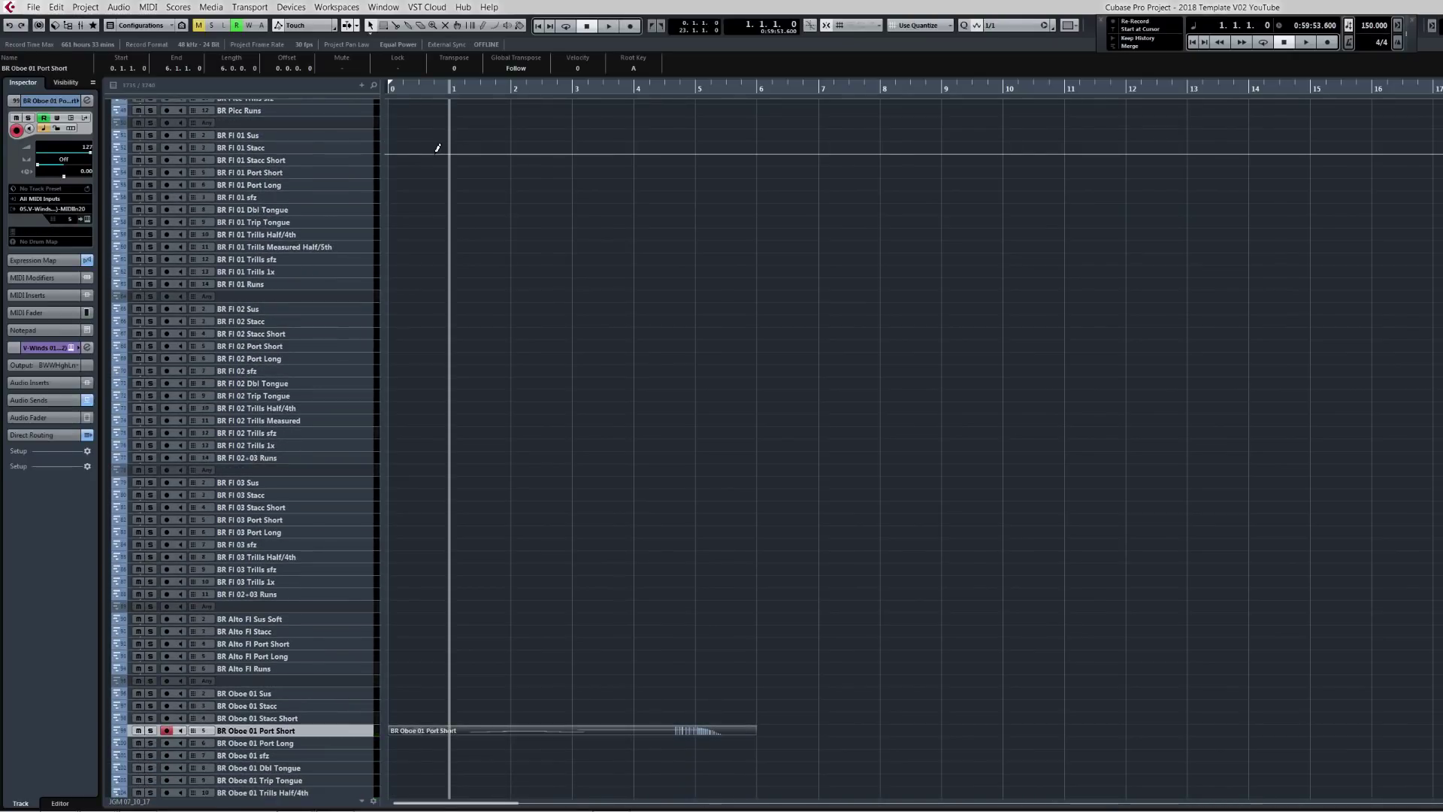
key(ctrl+Up)
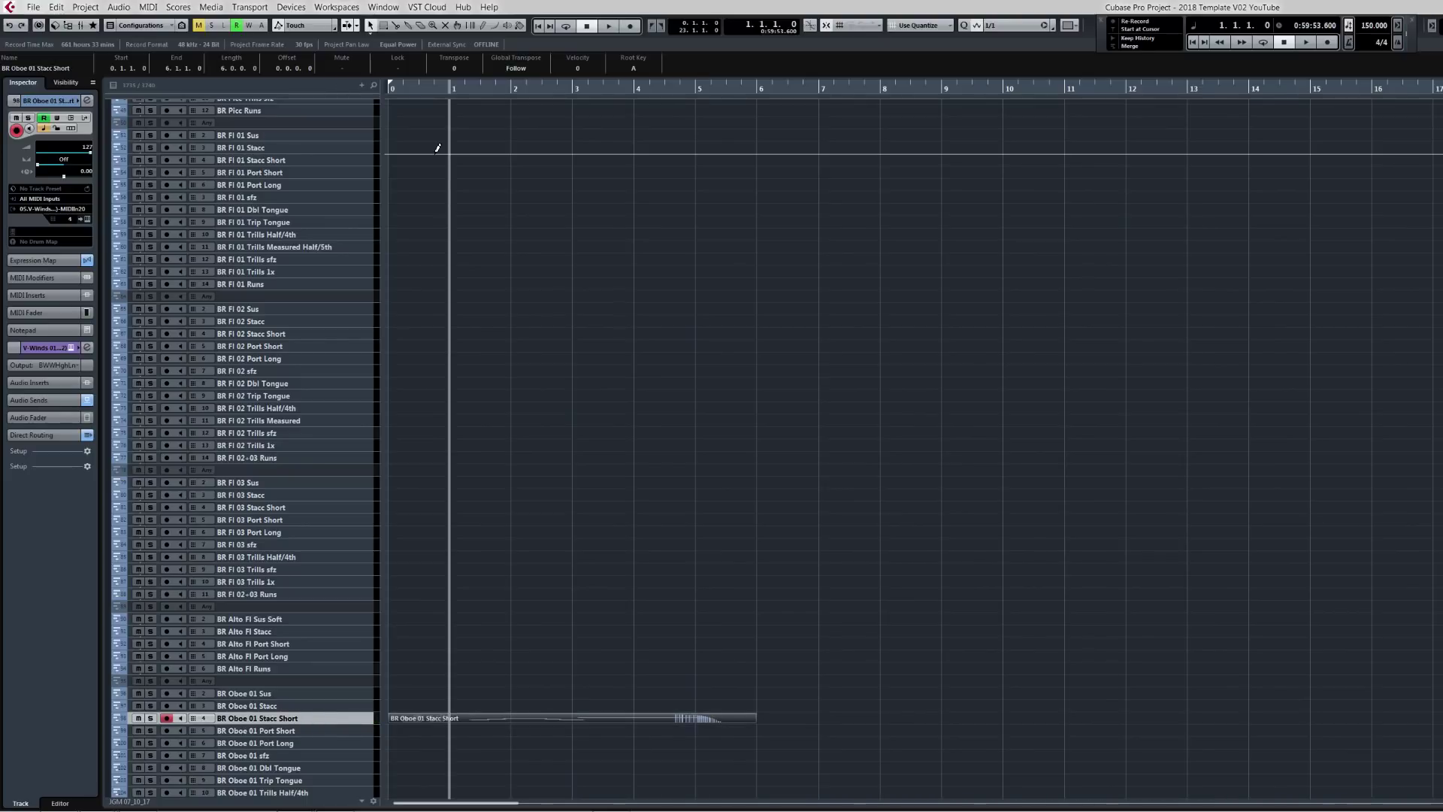
key(Delete)
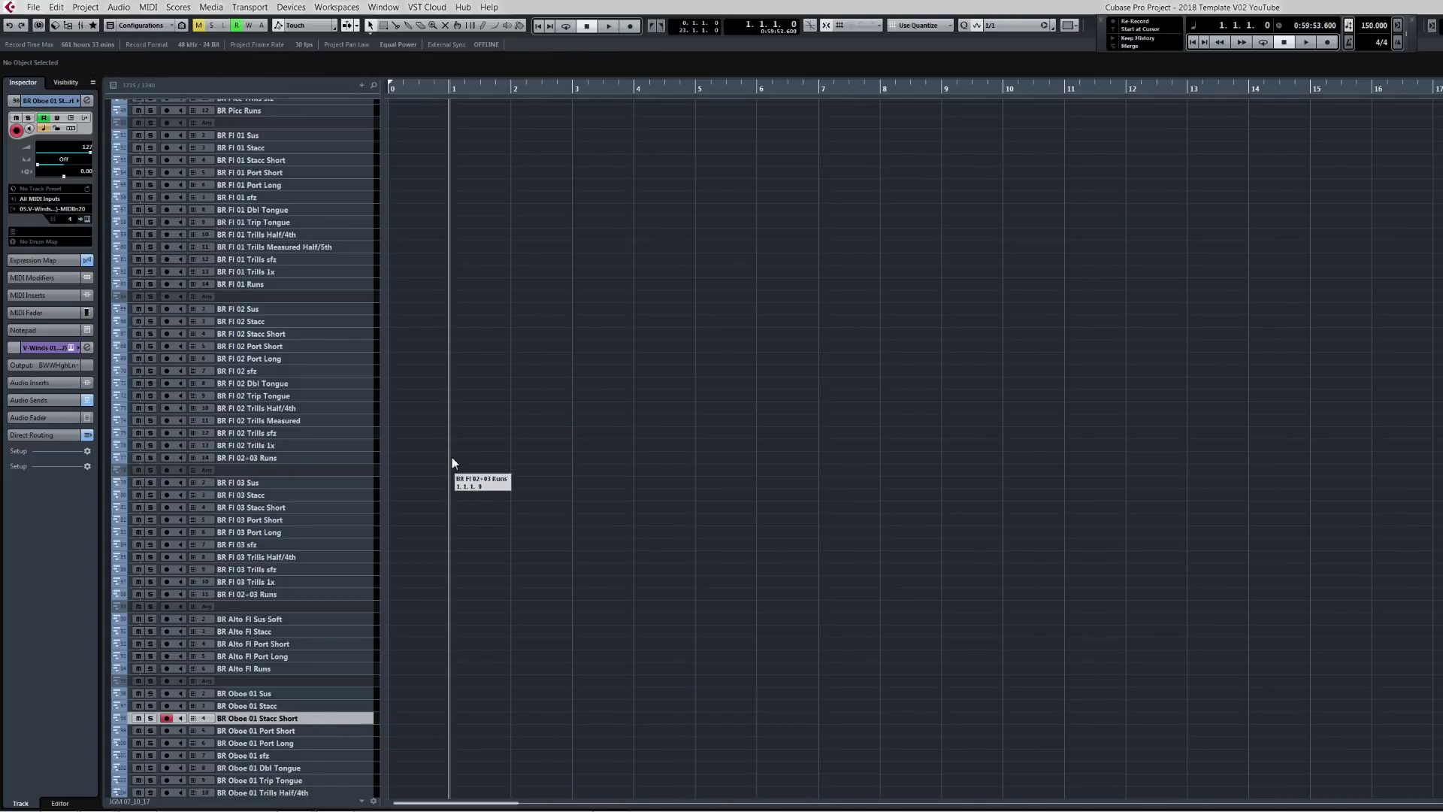
Move the BR Fl 03 Legato part onto the BR Oboe 01 Legato track and audition it in solo.
scroll(453, 462, up, 10)
click(422, 182)
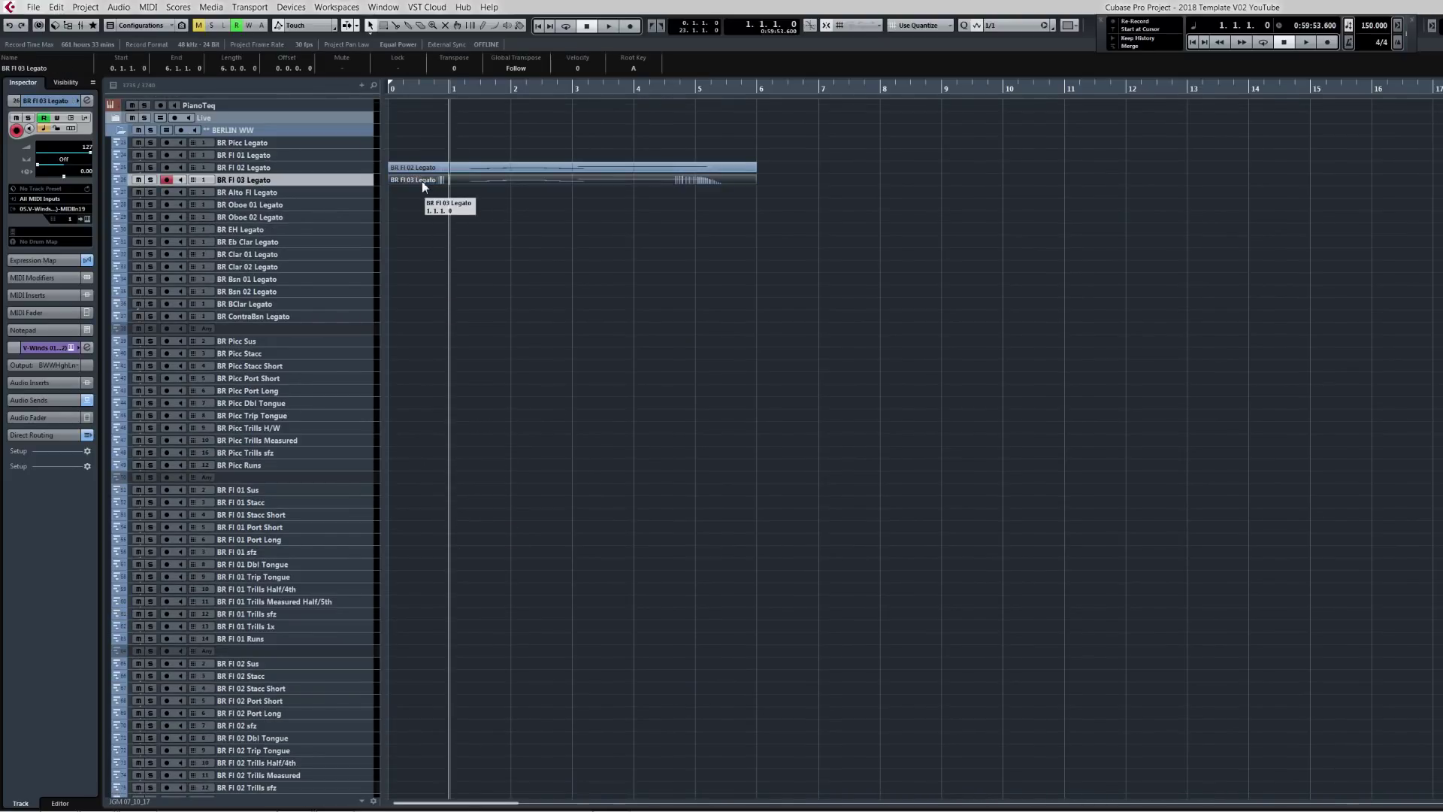
mouse_move(421, 183)
mouse_down()
mouse_move(422, 225)
mouse_move(421, 208)
mouse_up()
key(s)
key(space)
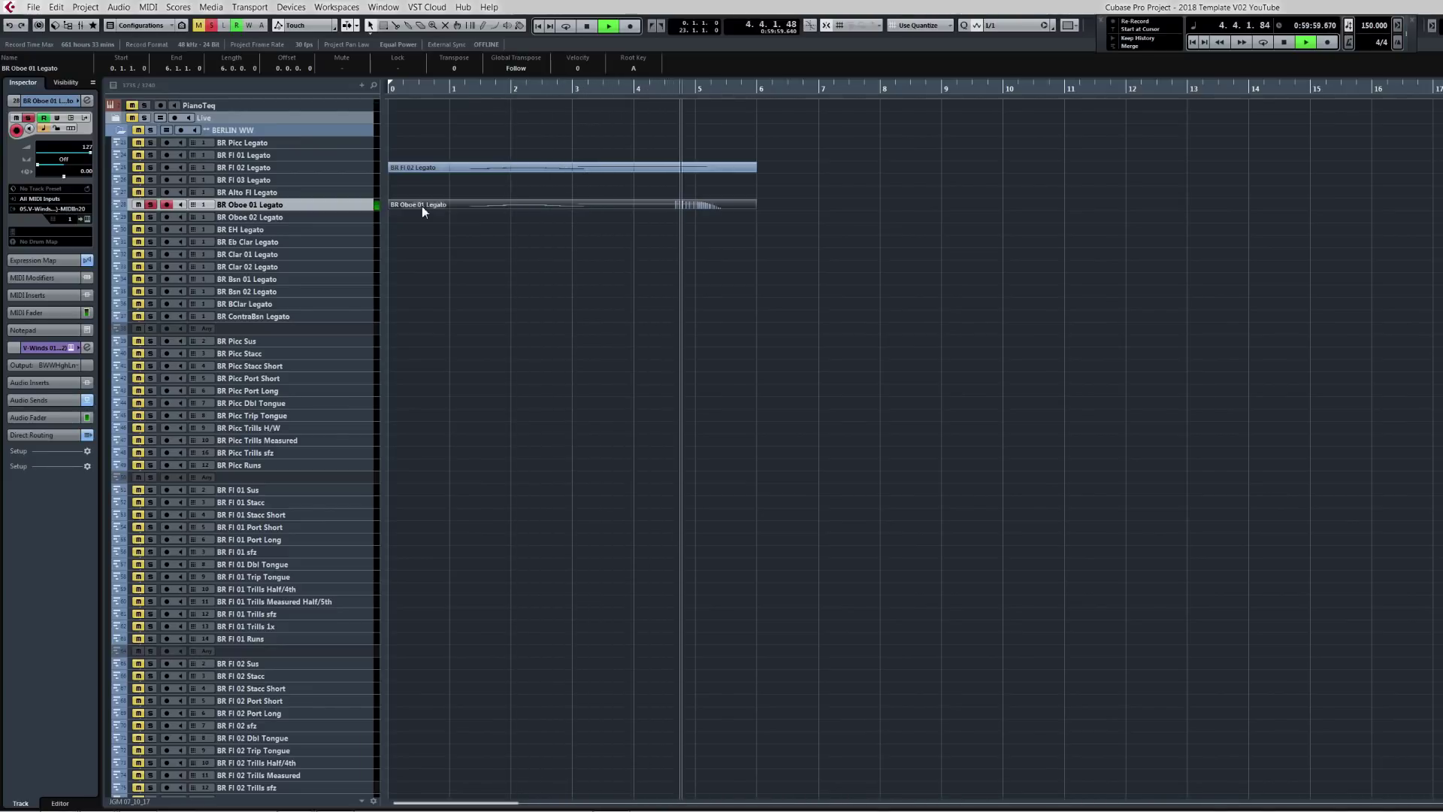
key(space)
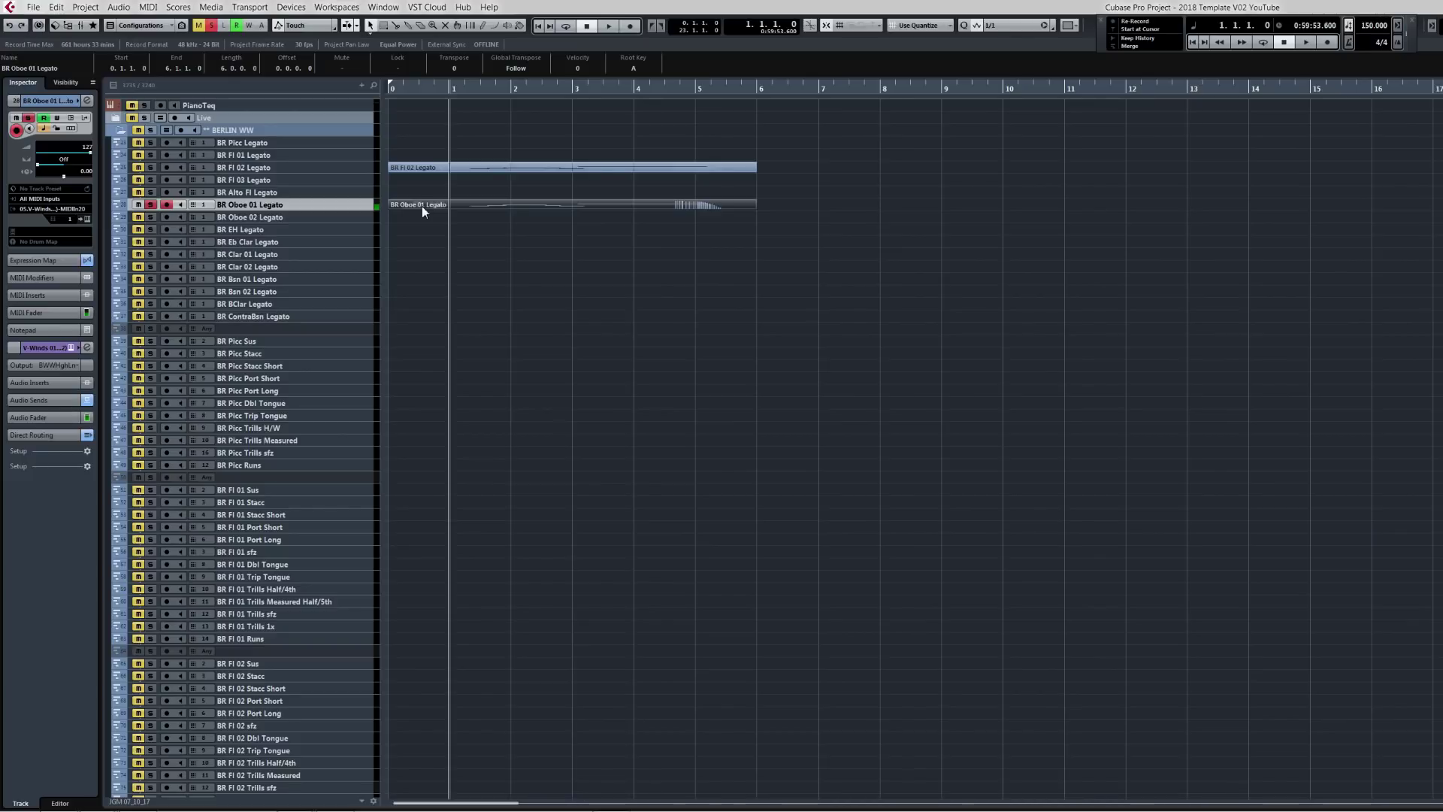
Set the locators to the oboe part's range, move the part onto BR Oboe 02 Legato and audition it in solo.
key(p)
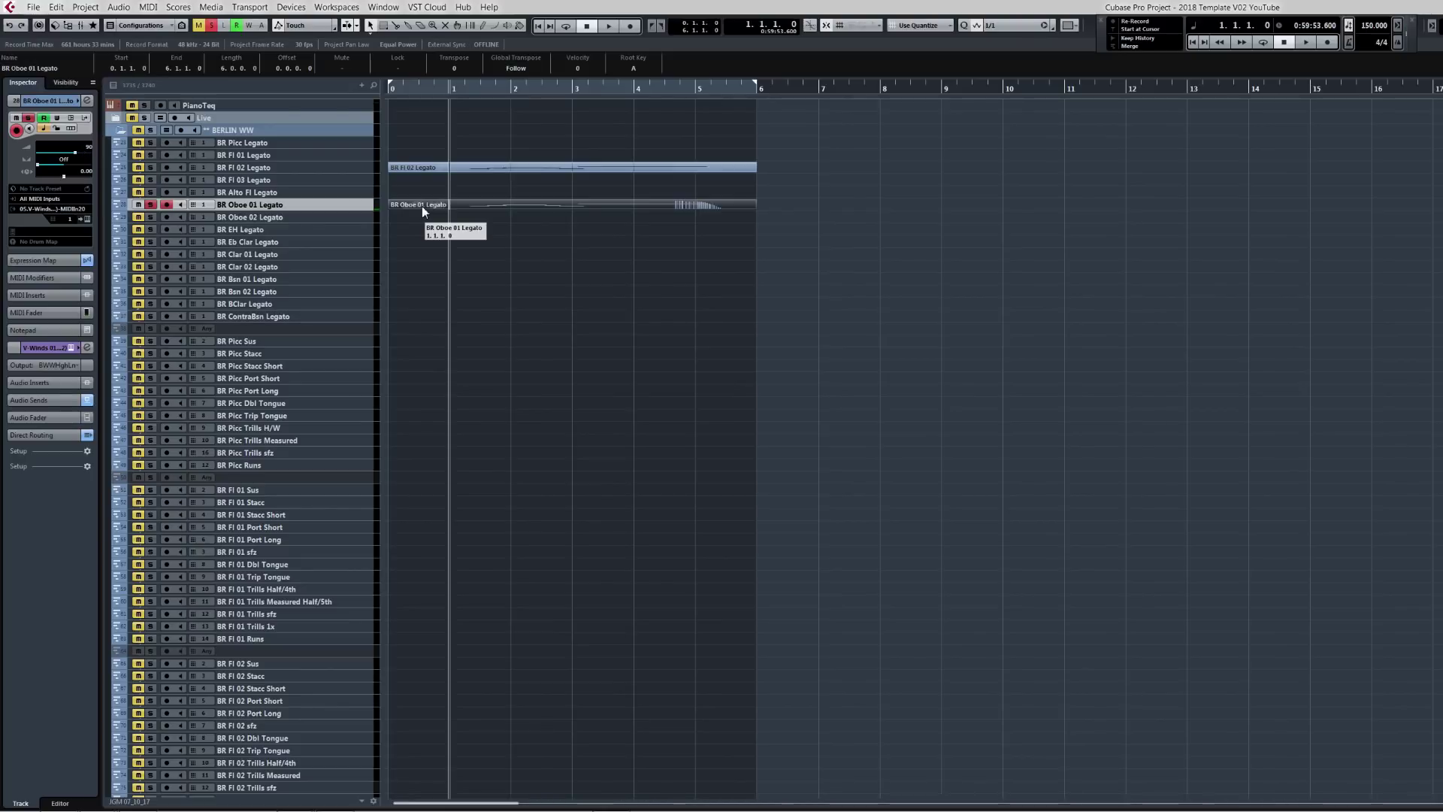
drag(422, 206, 421, 215)
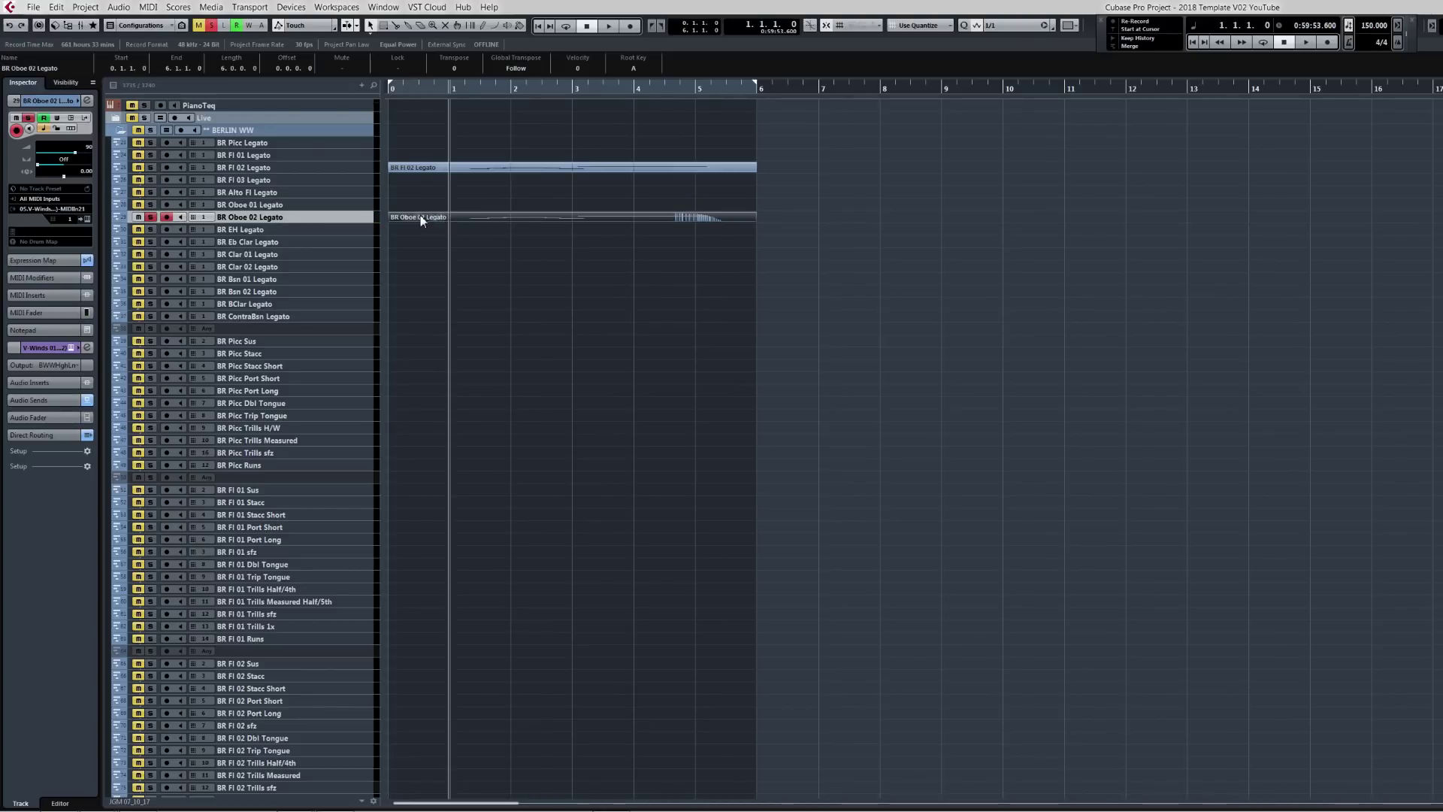
key(s)
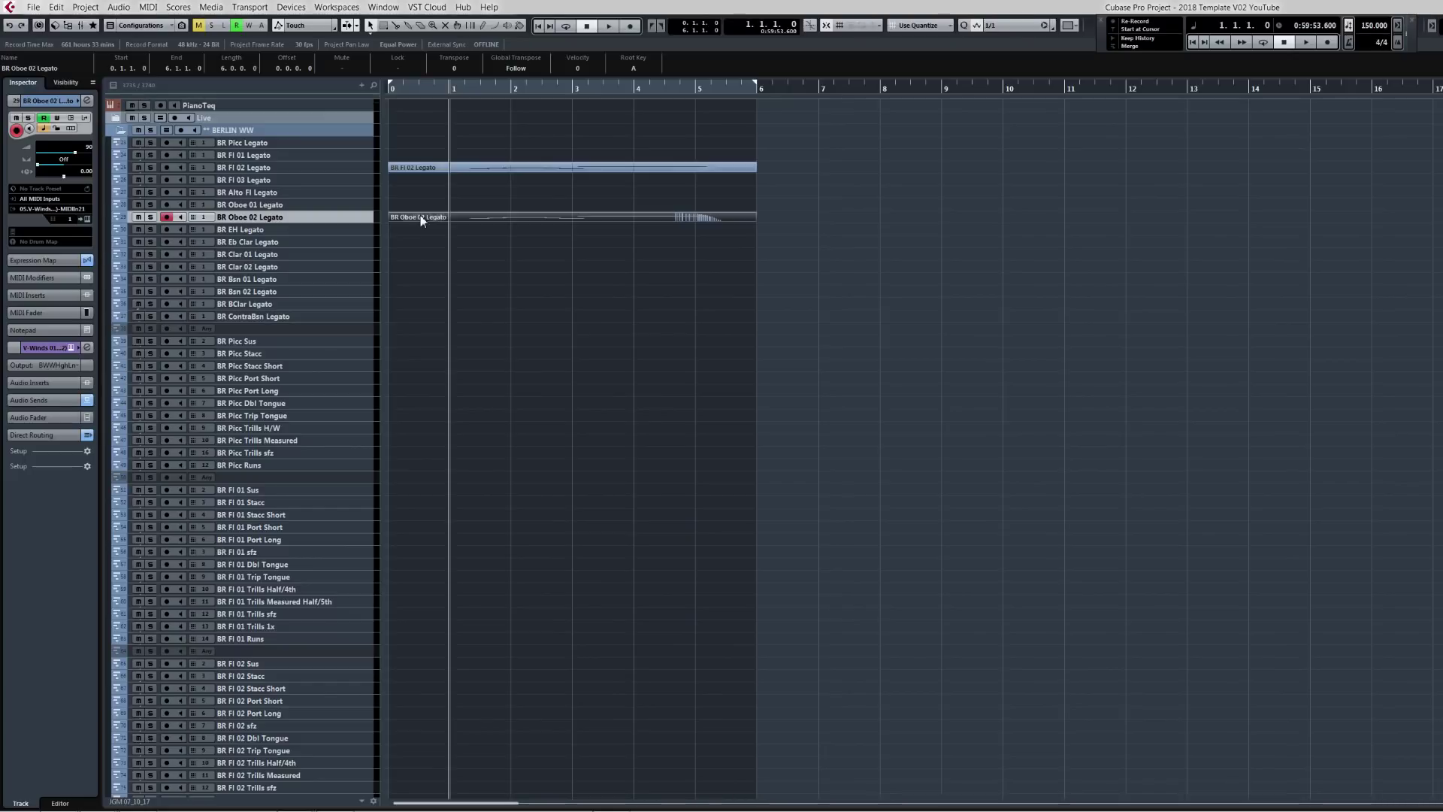
key(s)
key(space)
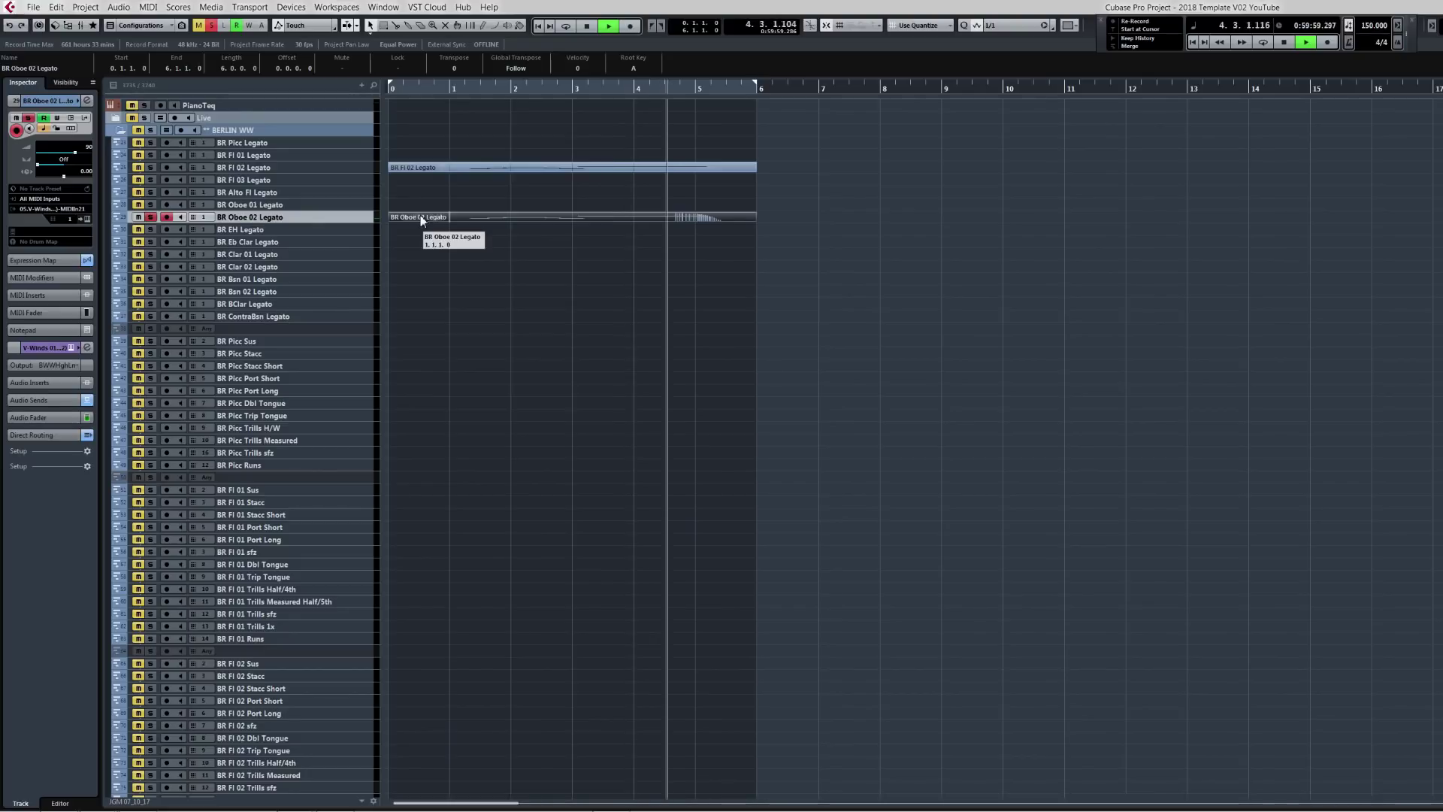
key(space)
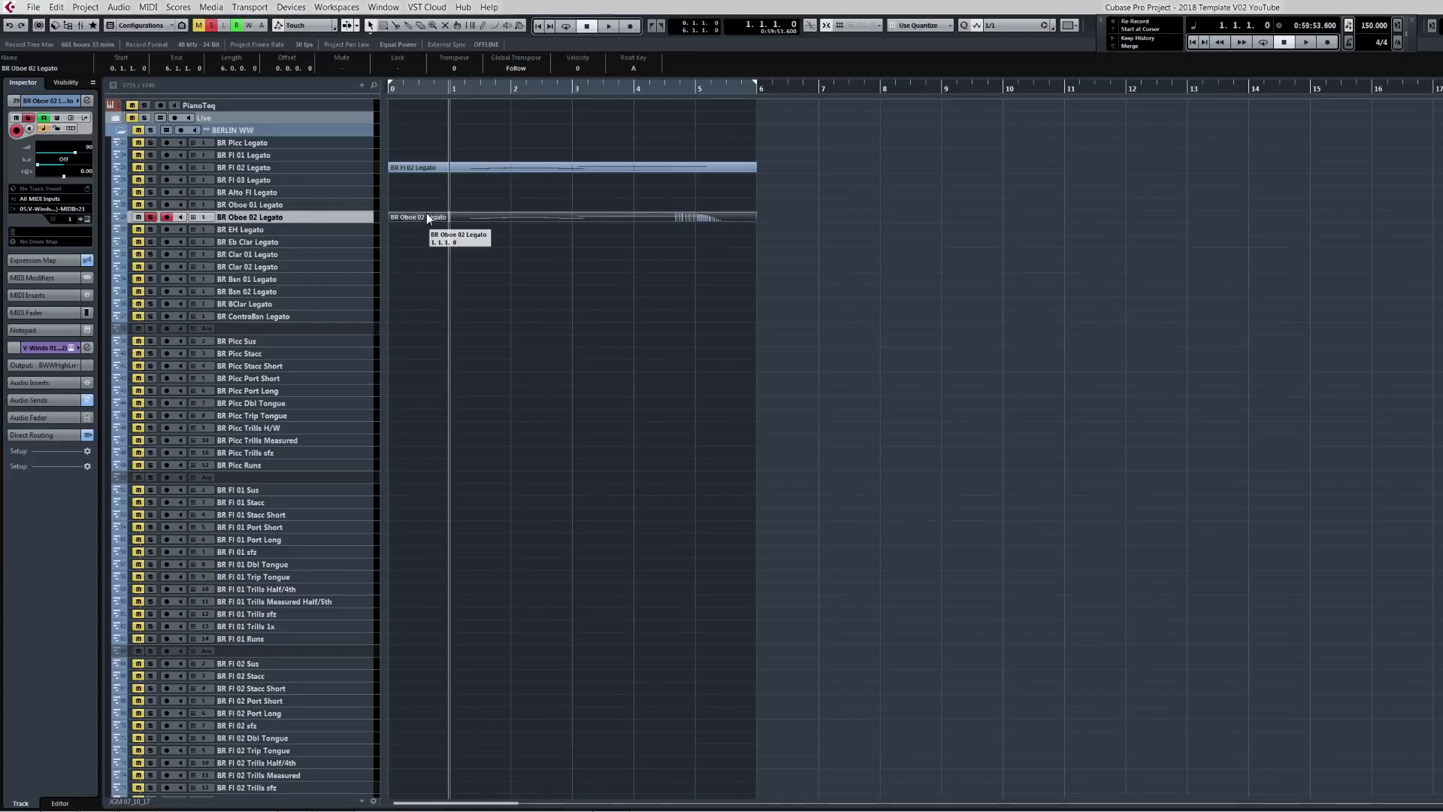
Delete the parts on the BR Oboe 02 Legato and BR Fl 02 Legato tracks and turn solo off.
key(Delete)
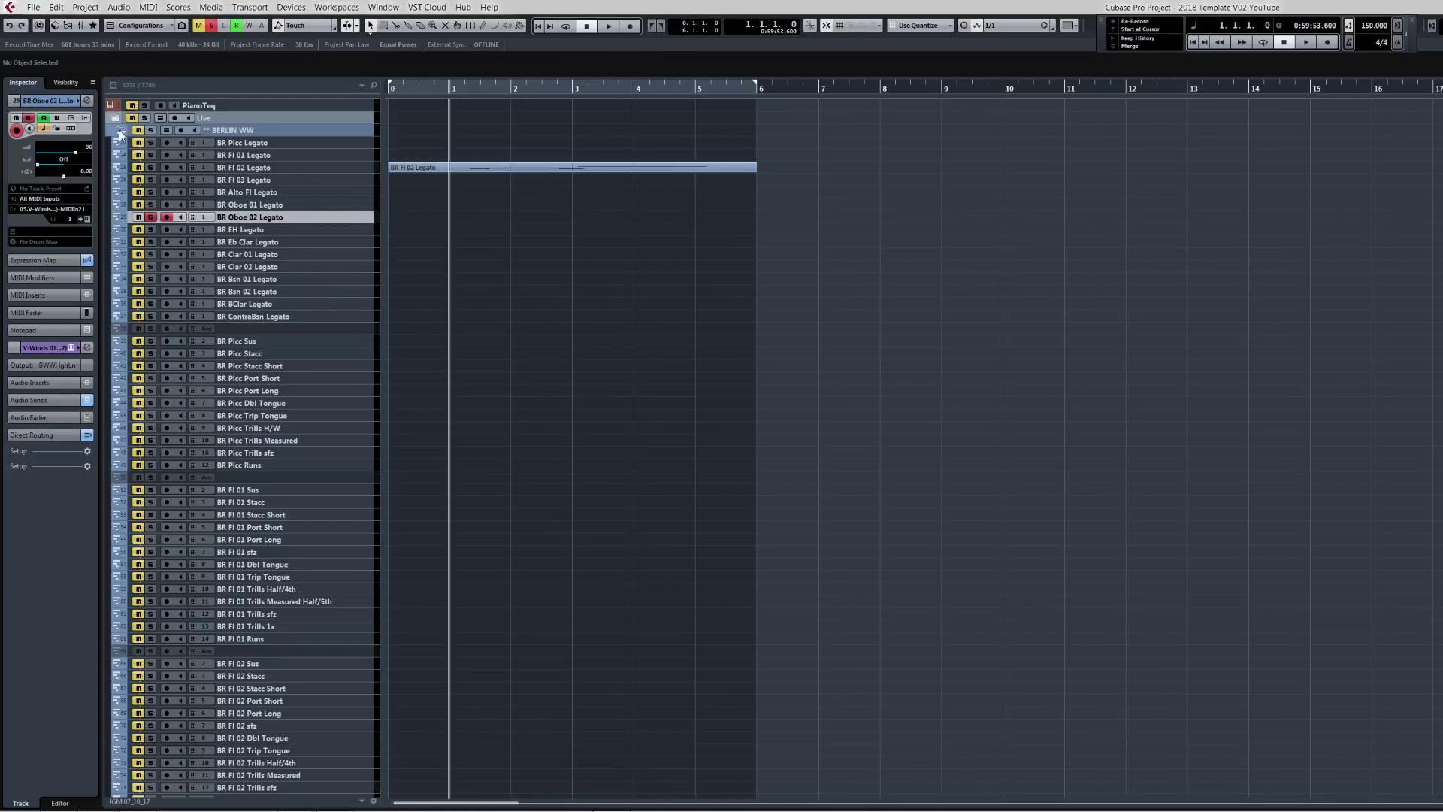
key(s)
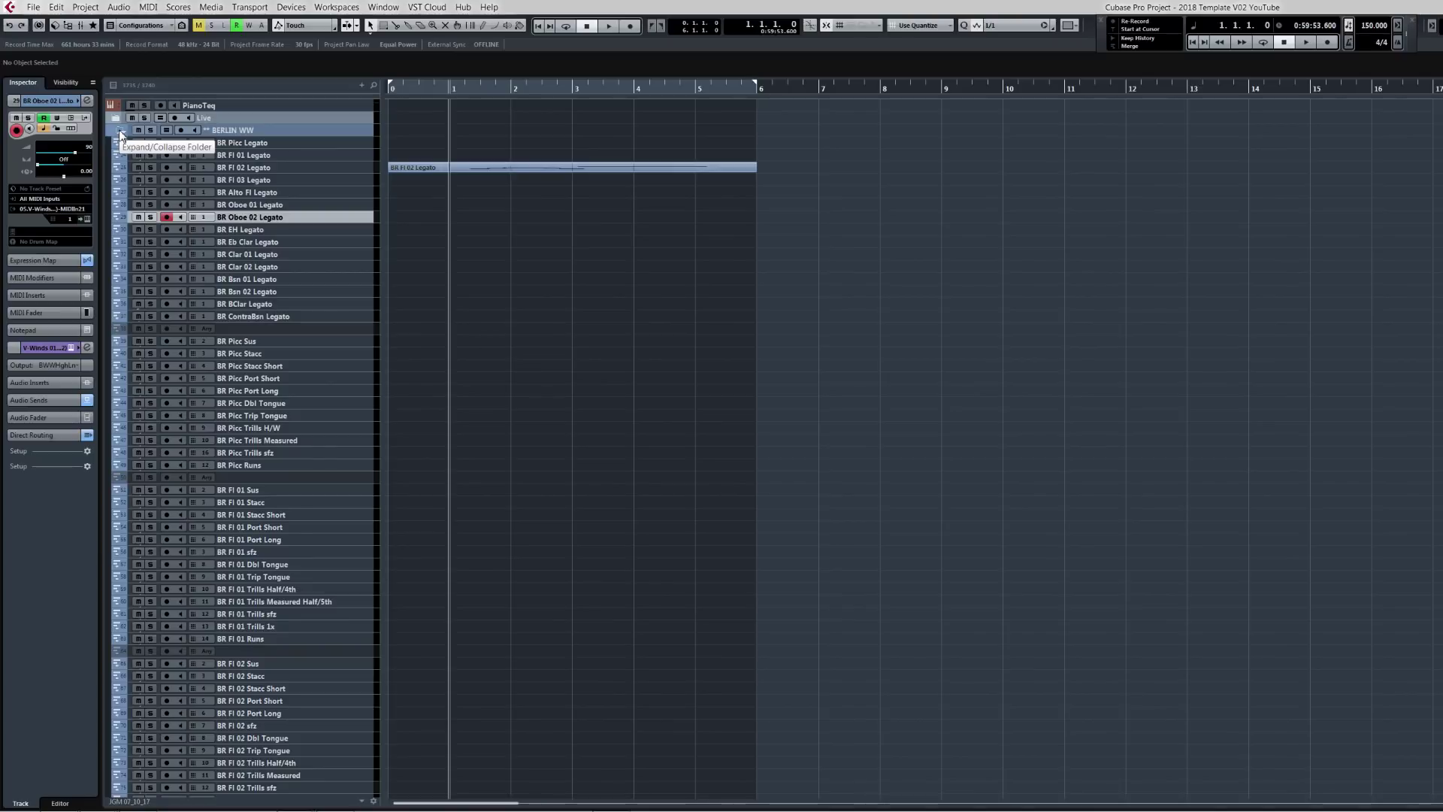
click(468, 172)
key(Delete)
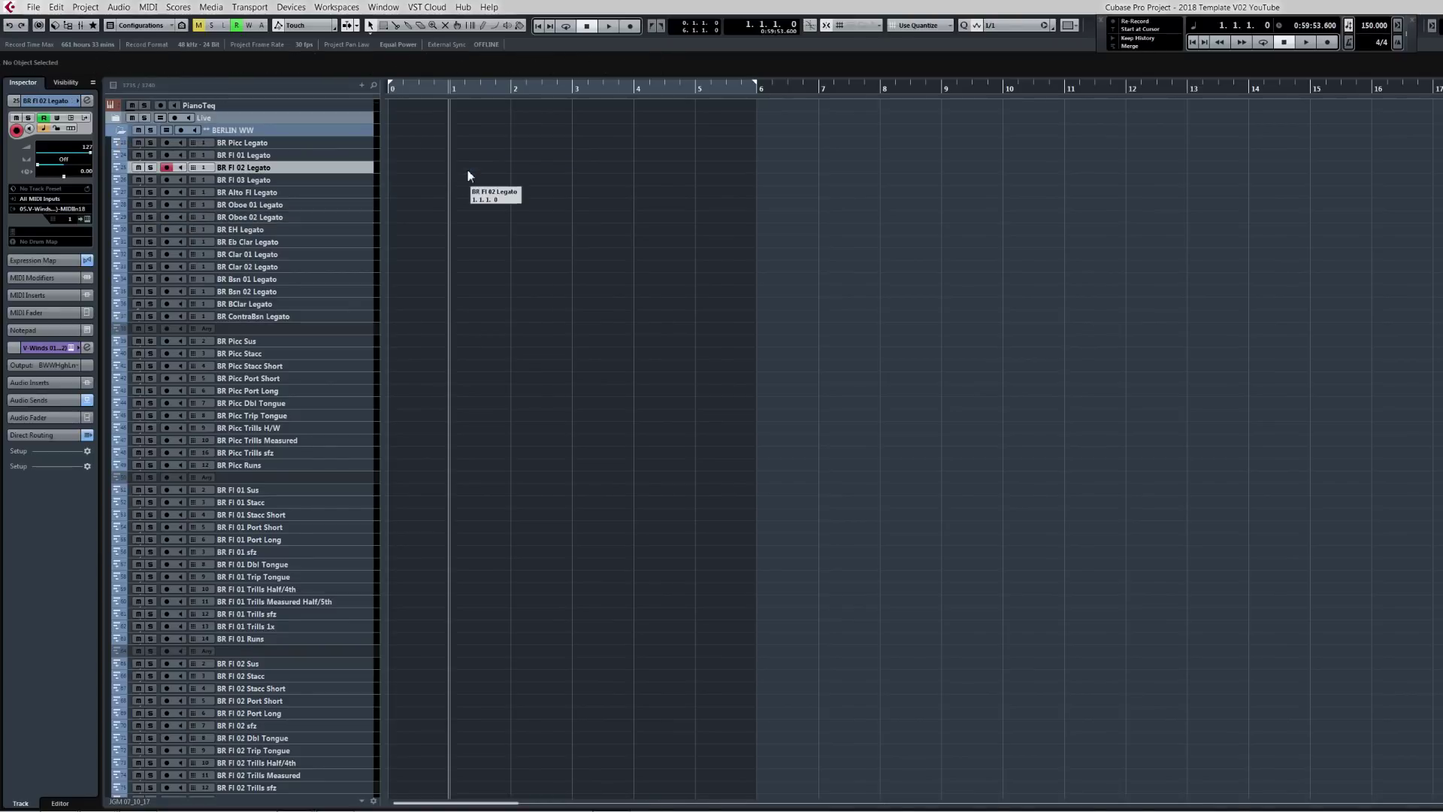
scroll(444, 264, down, 15)
scroll(444, 263, up, 15)
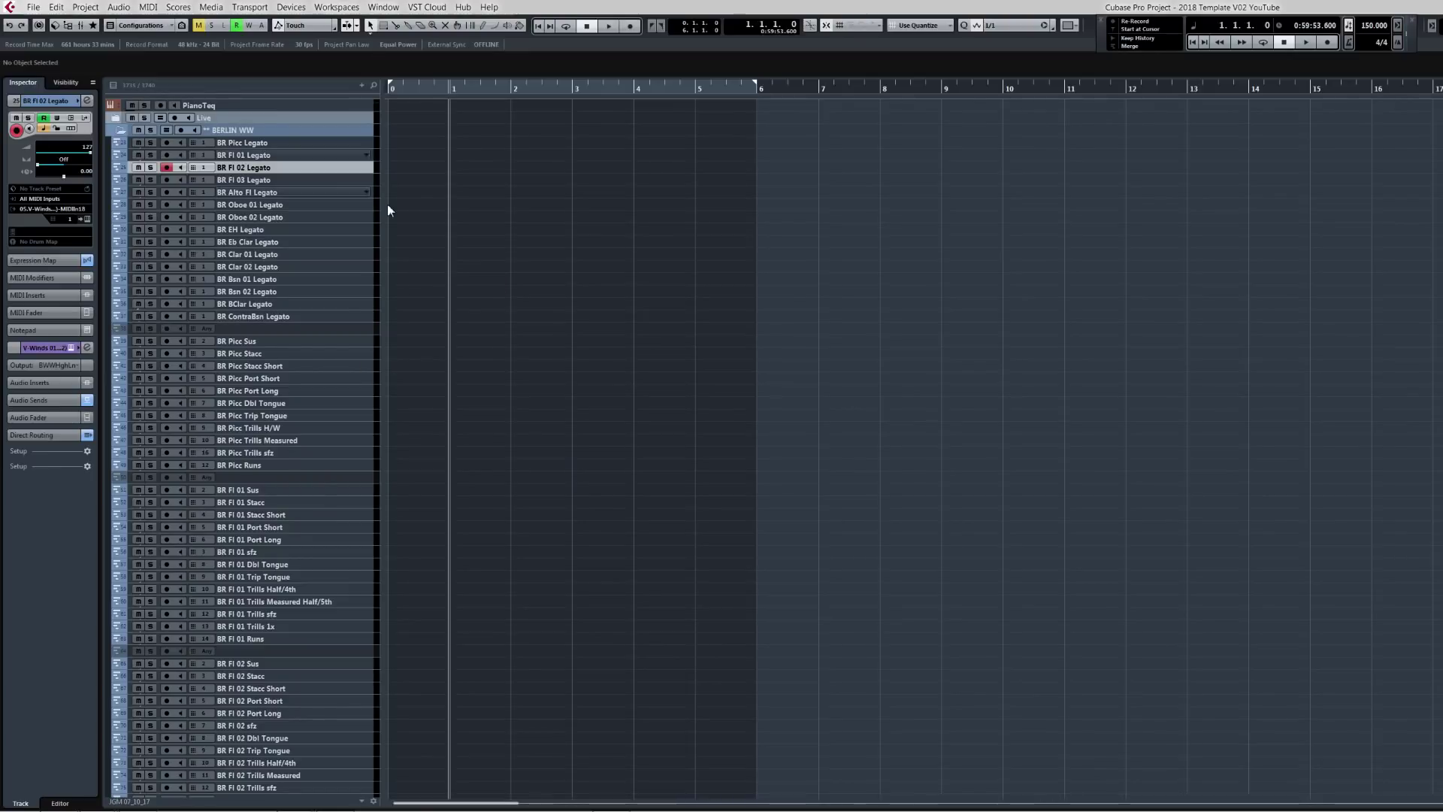
Collapse the BERLIN WW folder and expand the SPITFIRE WW folder.
click(120, 134)
click(242, 126)
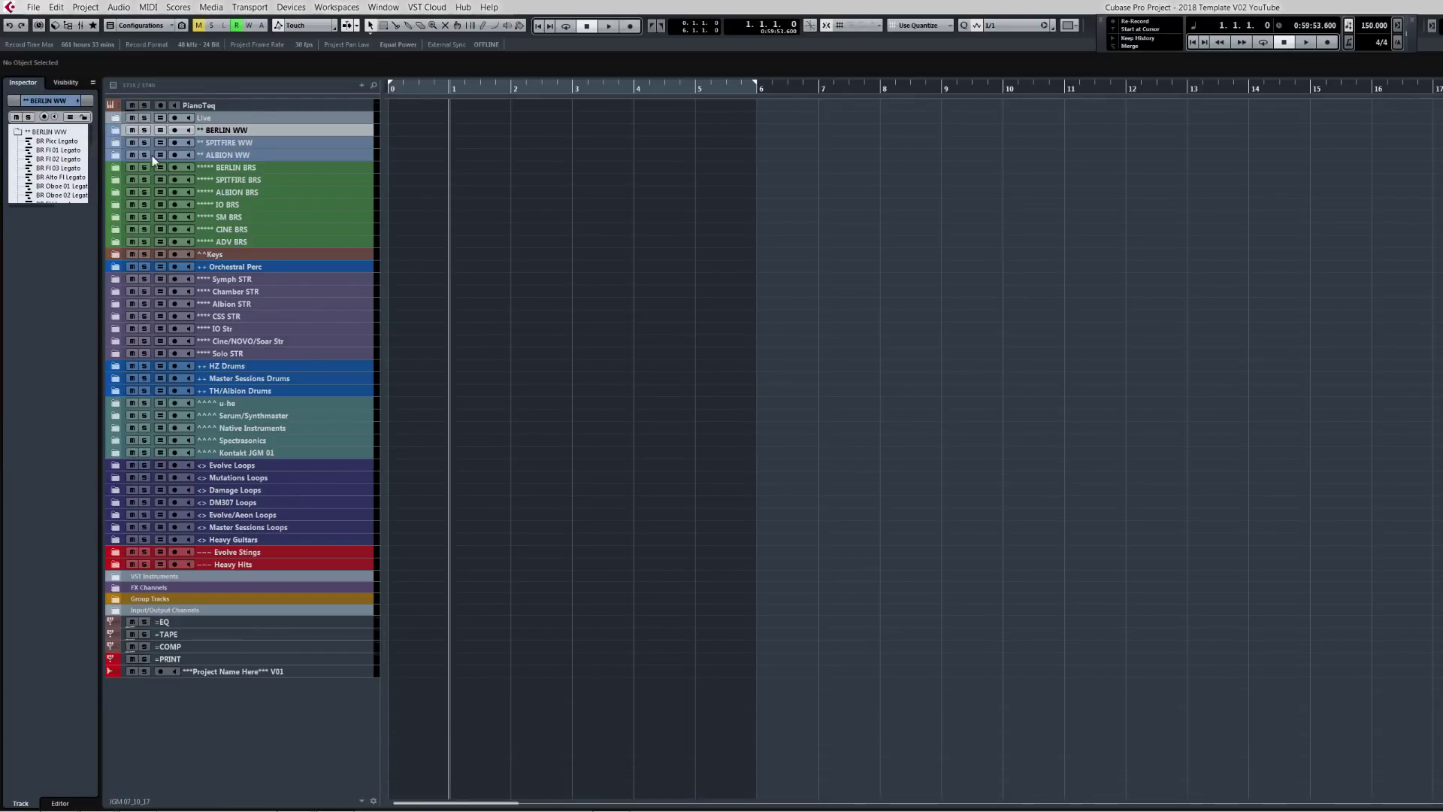
click(115, 142)
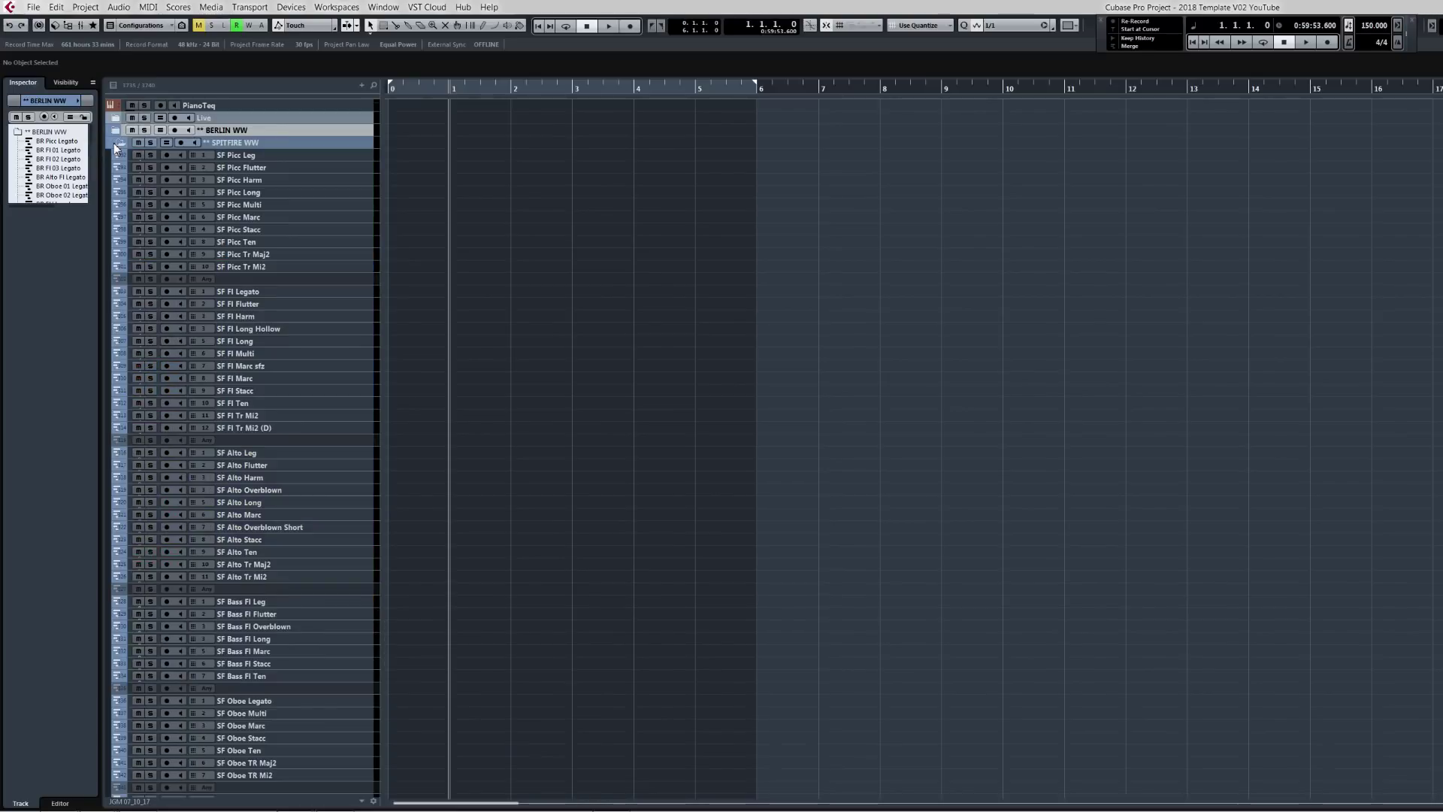
Paste the flute part onto the SF Fl Legato track at the project start, bar 0.
click(251, 291)
key(Home)
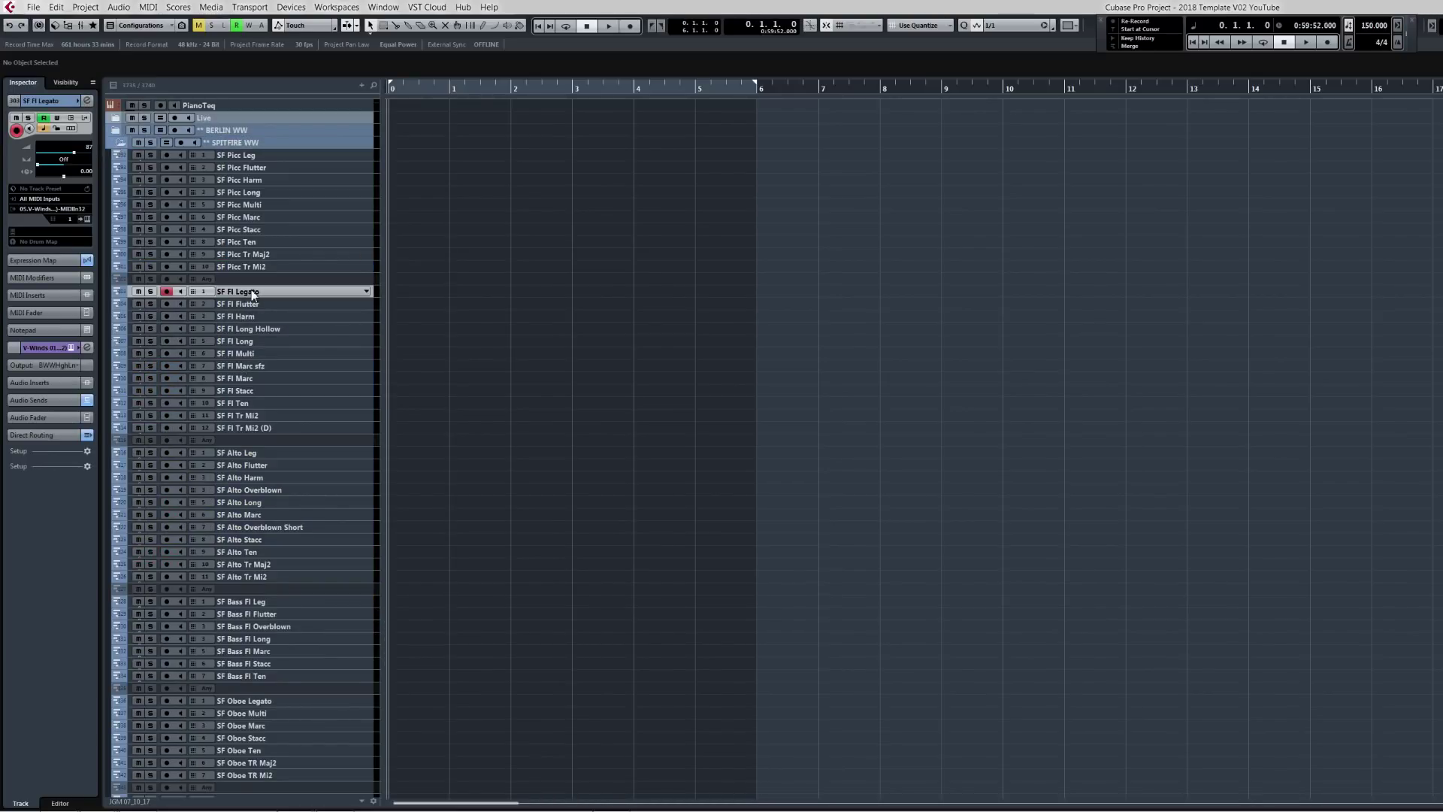
key(ctrl+v)
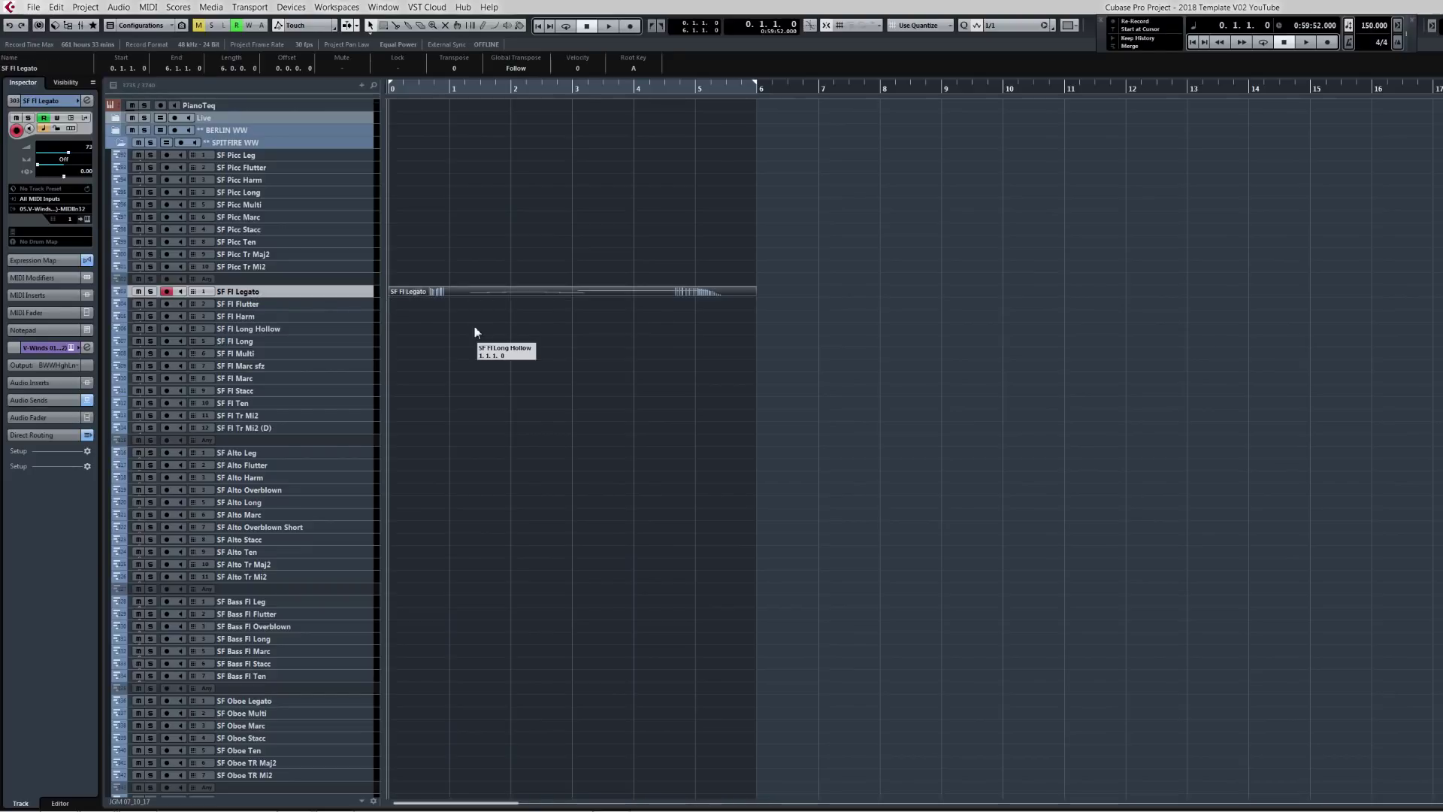
Audition the SF Fl Legato part from bar 1 and inspect its notes and modulation in the Key Editor.
key(space)
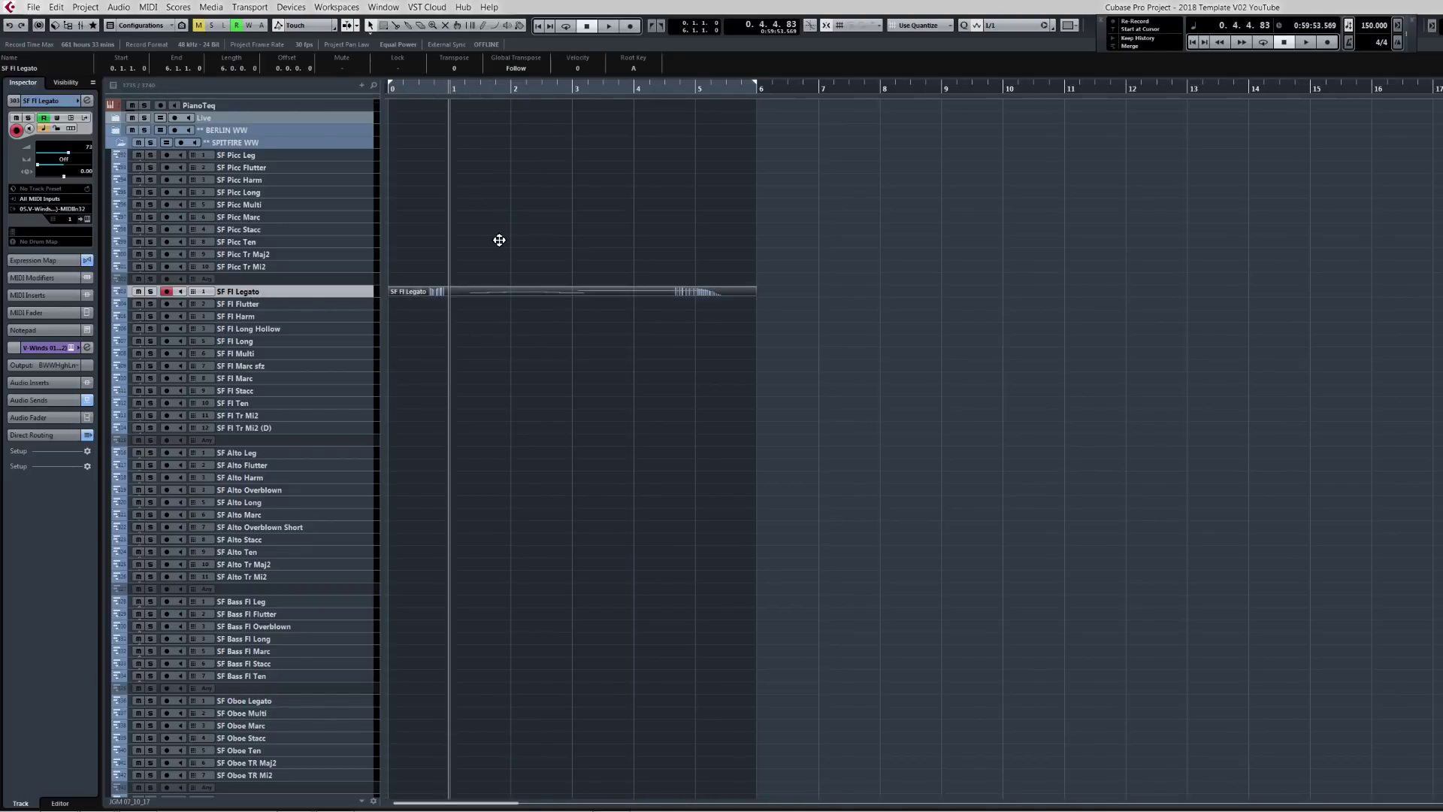
key(space)
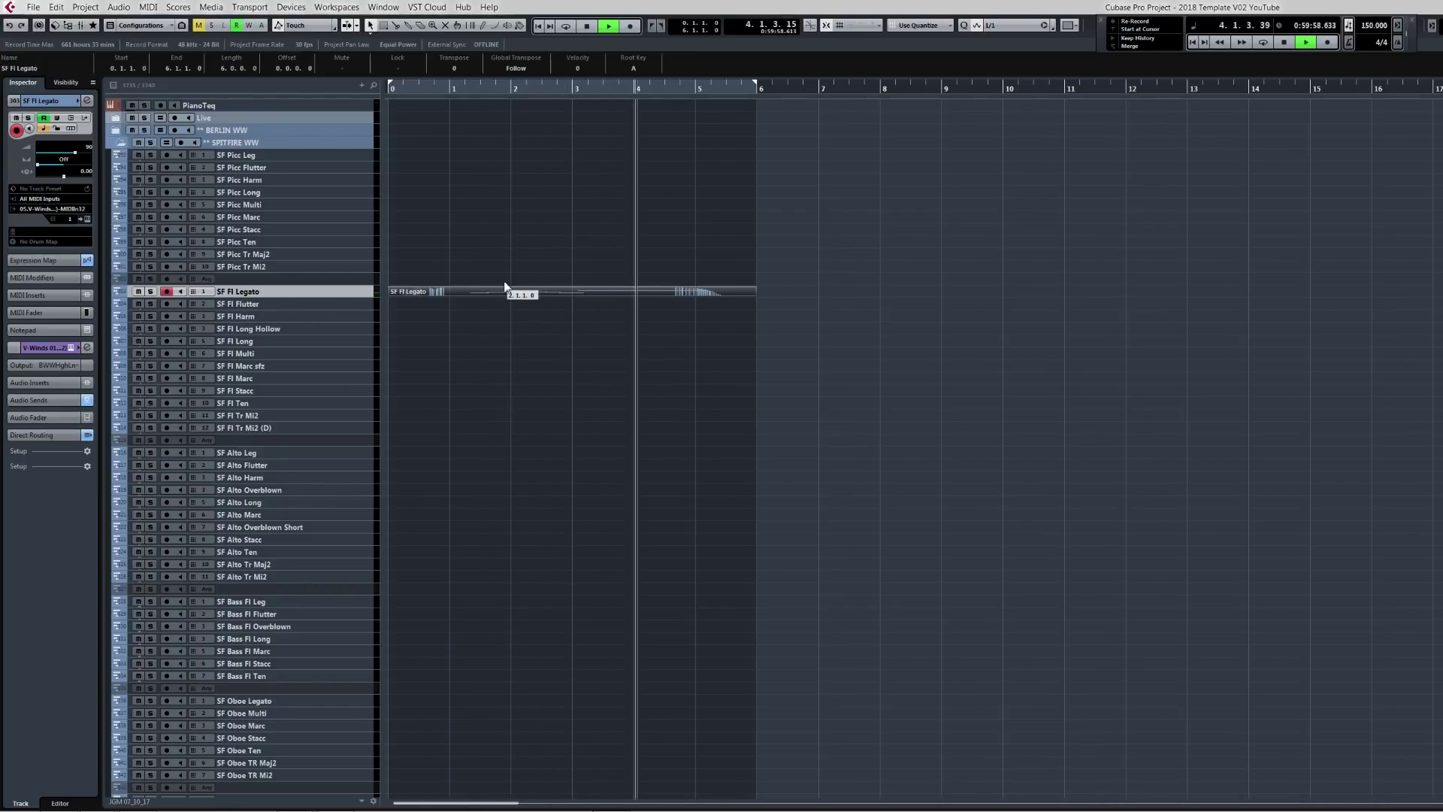
key(space)
double_click(507, 294)
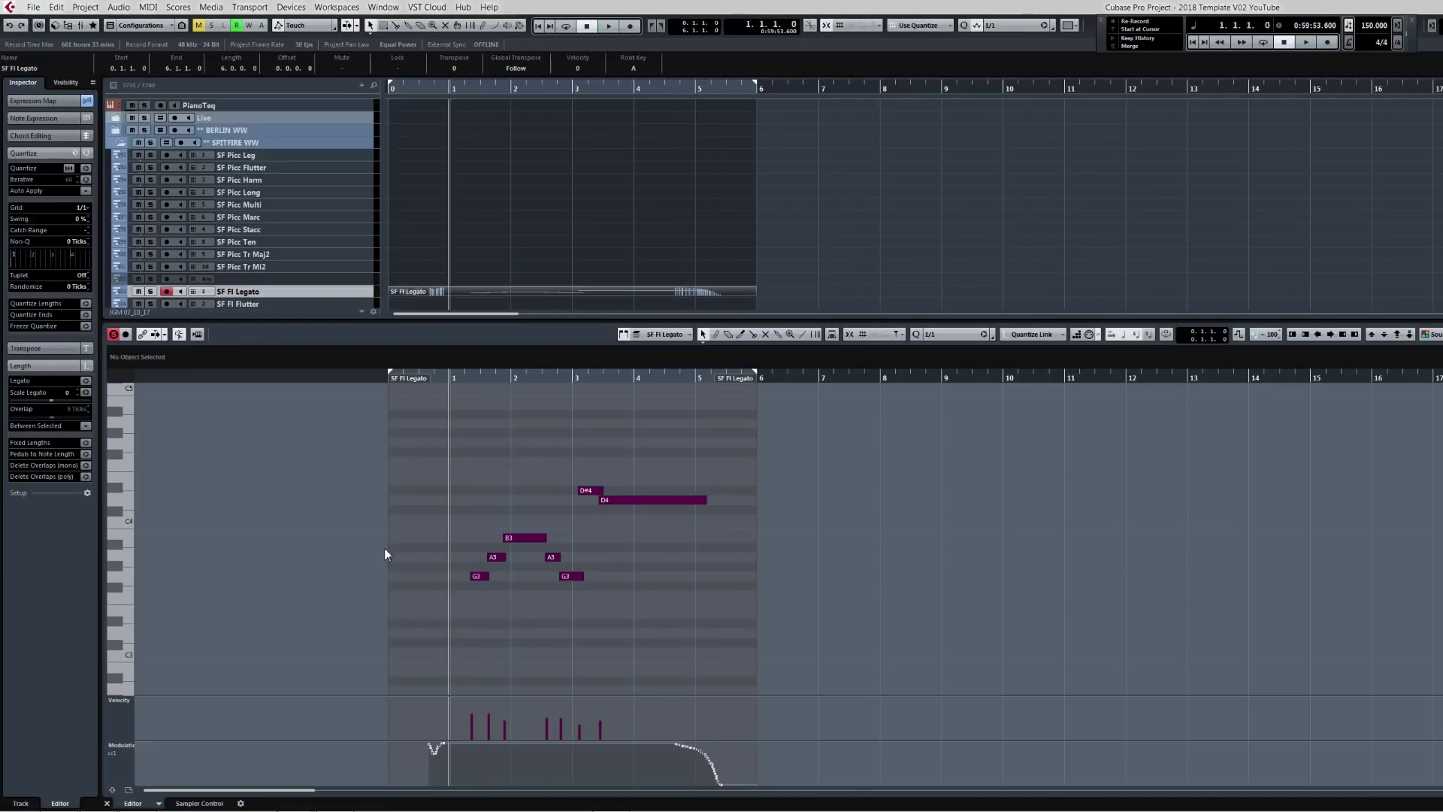
key(Return)
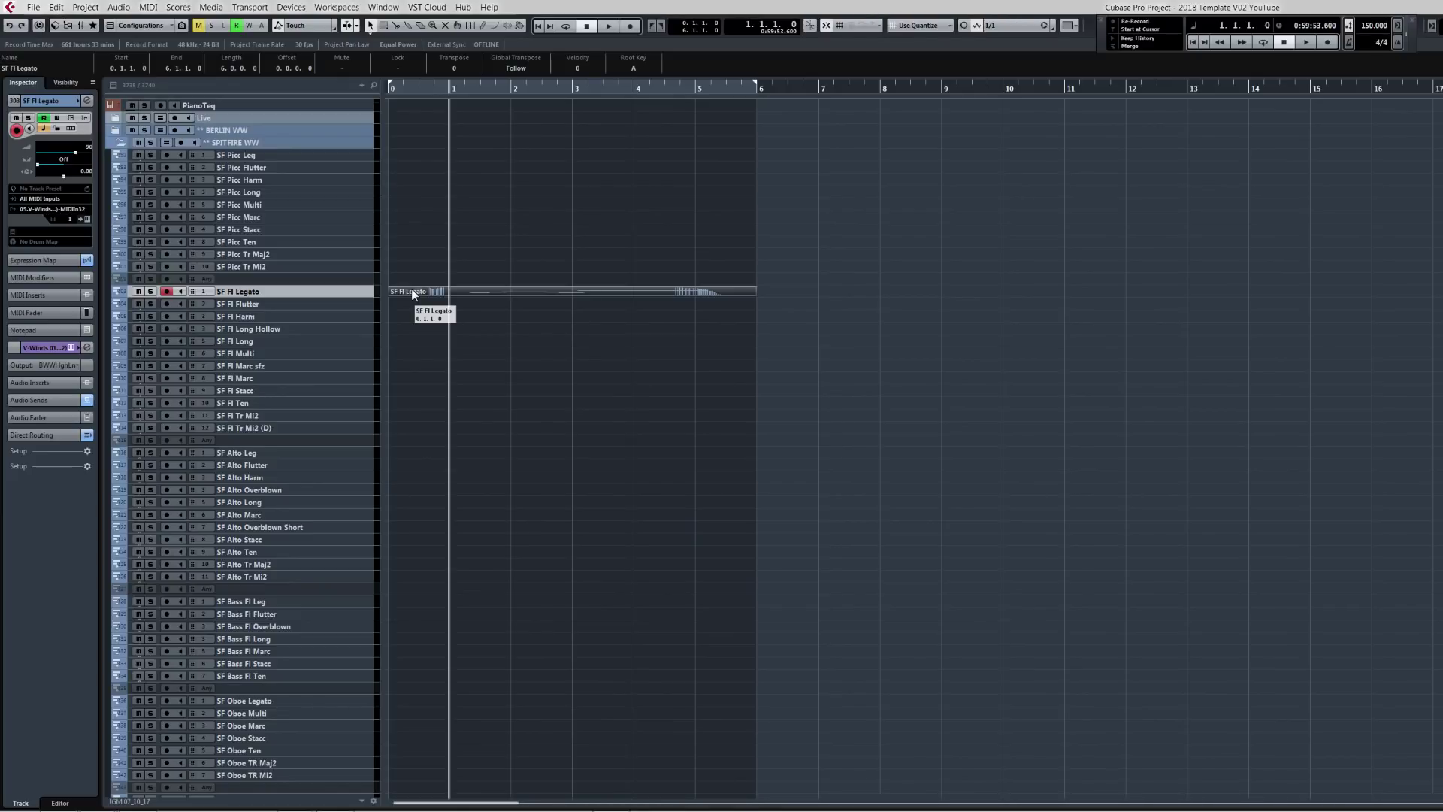
Move the SF Fl Legato part down onto the SF Oboe Legato track.
key(ctrl+Down)
key(ctrl+Down)
key(ctrl+Down)
key(ctrl+Down)
key(ctrl+Down)
key(ctrl+Down)
key(ctrl+Down)
key(ctrl+Down)
key(ctrl+Down)
key(ctrl+Down)
key(ctrl+Down)
key(ctrl+Down)
key(ctrl+Down)
key(ctrl+Down)
key(ctrl+Down)
key(ctrl+Down)
key(ctrl+Down)
key(ctrl+Down)
key(ctrl+Down)
key(ctrl+Down)
key(ctrl+Down)
key(ctrl+Down)
key(ctrl+Down)
key(ctrl+Down)
key(ctrl+Down)
key(ctrl+Down)
key(ctrl+Down)
key(ctrl+Down)
key(ctrl+Down)
key(ctrl+Down)
key(ctrl+Down)
key(ctrl+Down)
key(ctrl+Down)
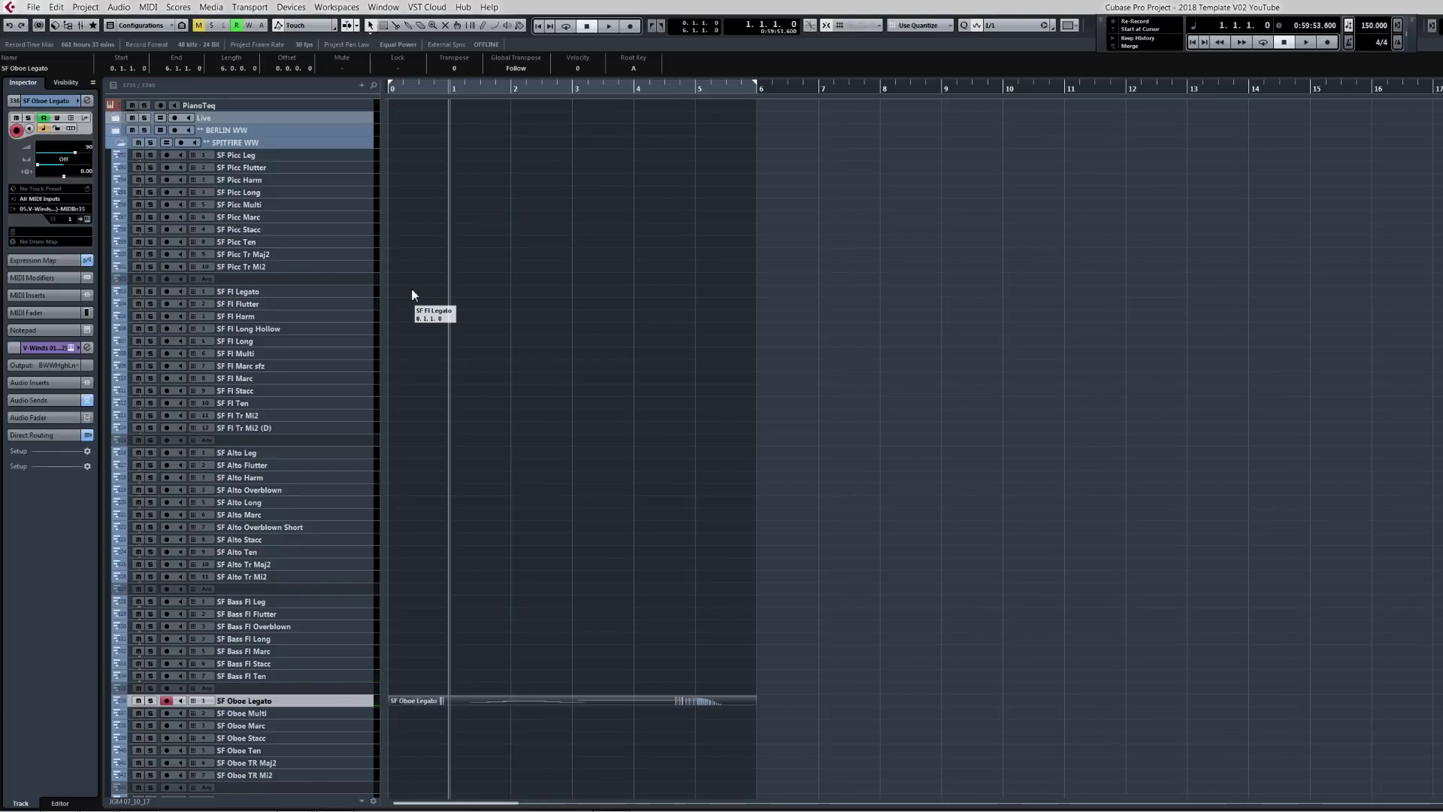
Audition the SF Oboe Legato part from bar 1 and delete it from the track.
key(space)
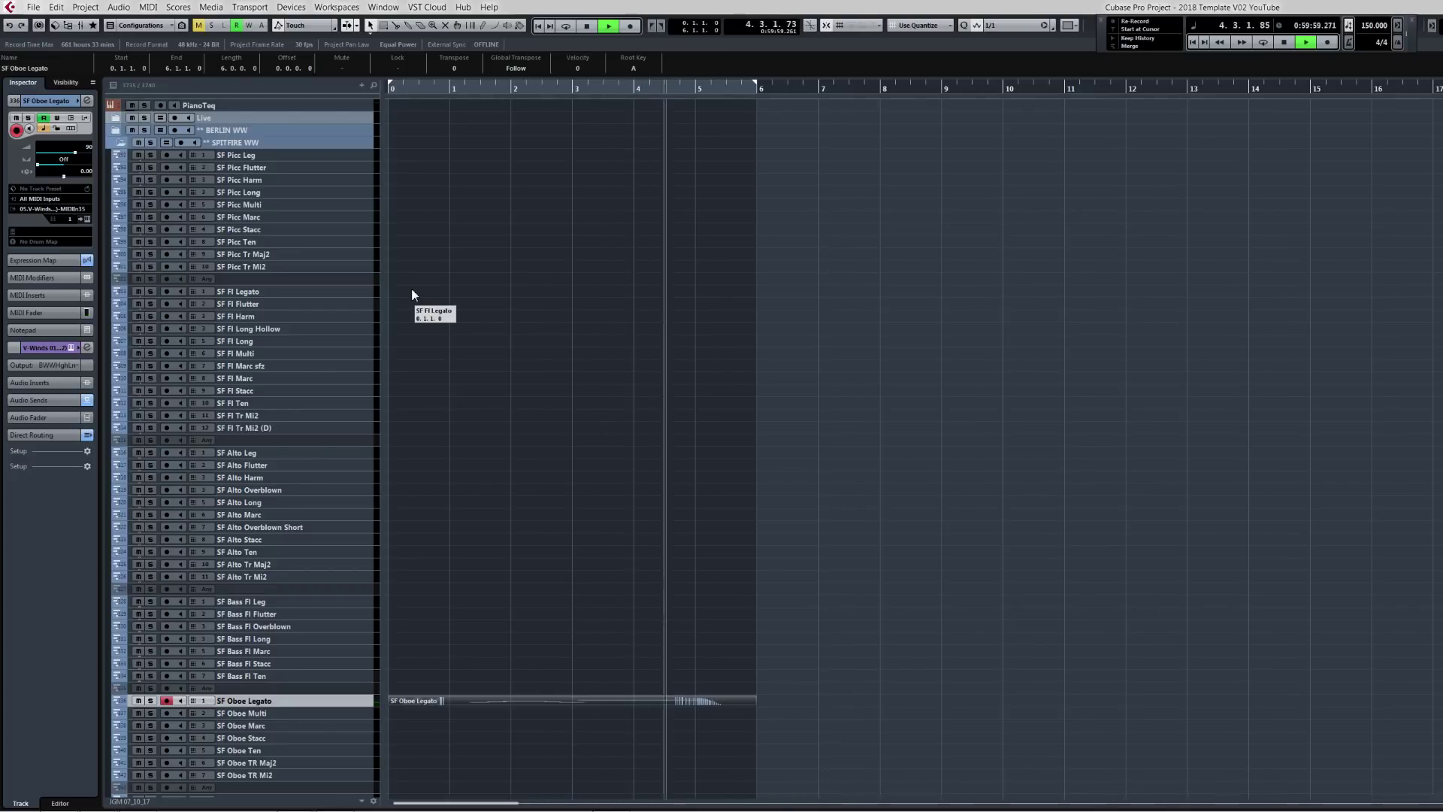
key(space)
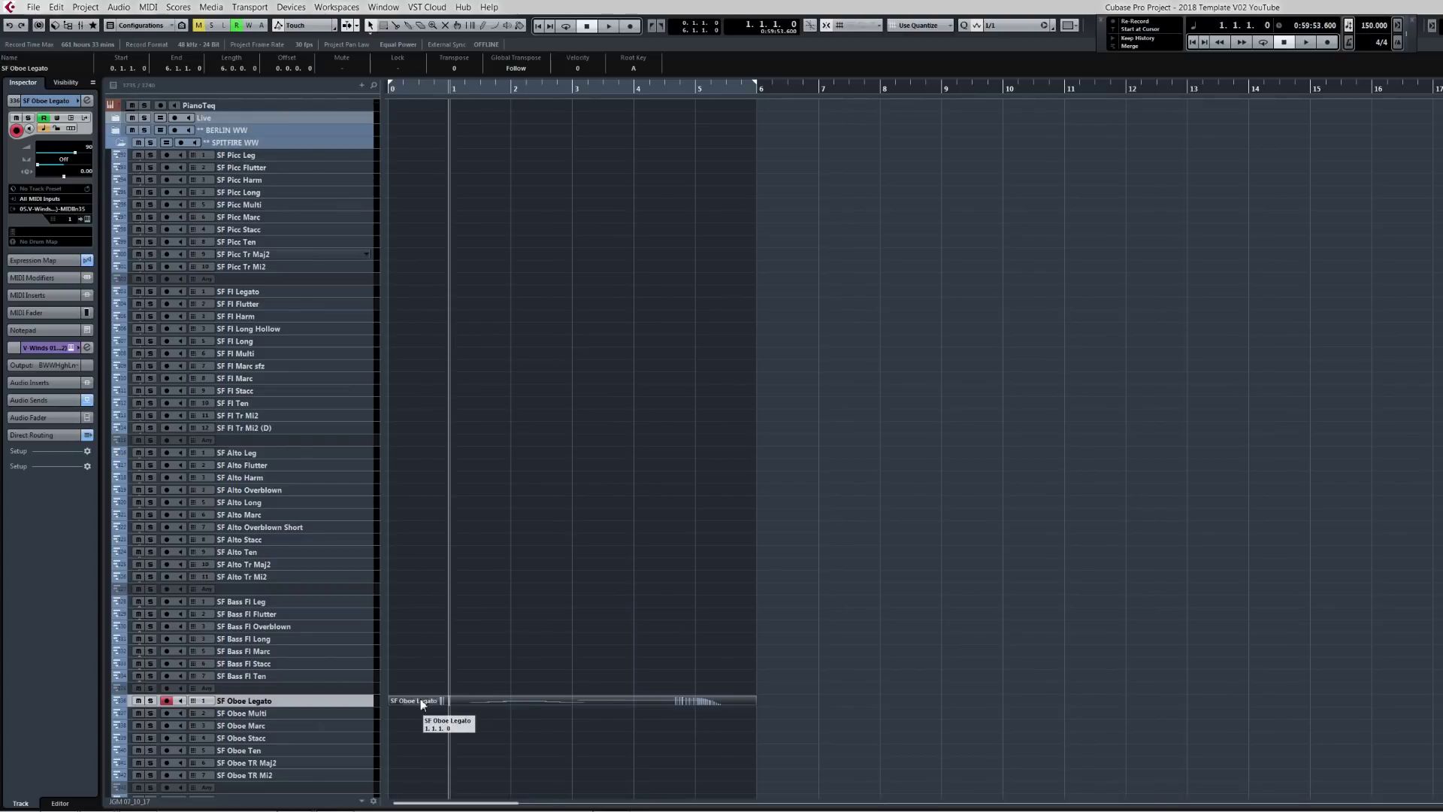
key(Delete)
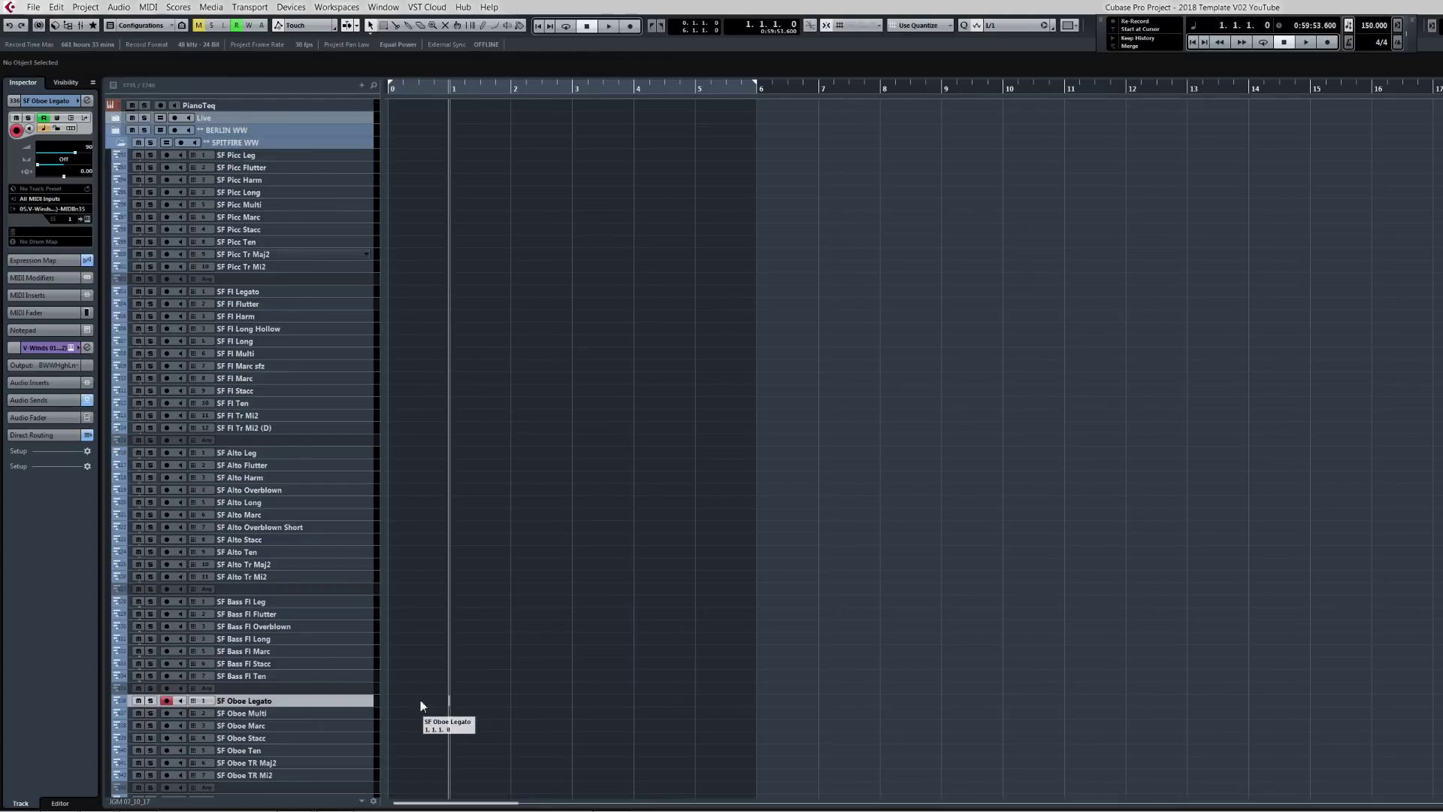
Collapse the SPITFIRE WW folder, look through the BERLIN WW tracks and select BR EH Legato to try it out.
click(121, 141)
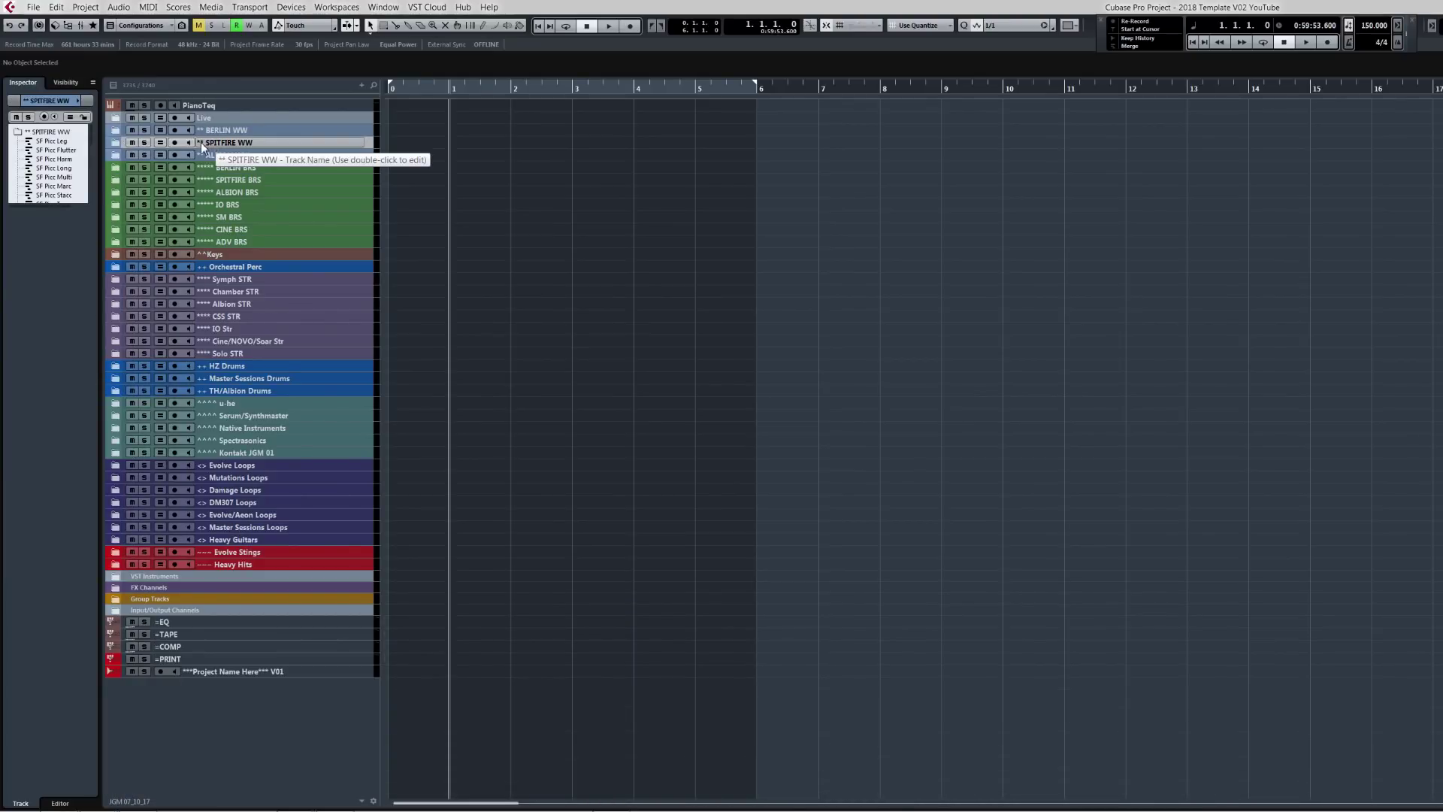
click(115, 130)
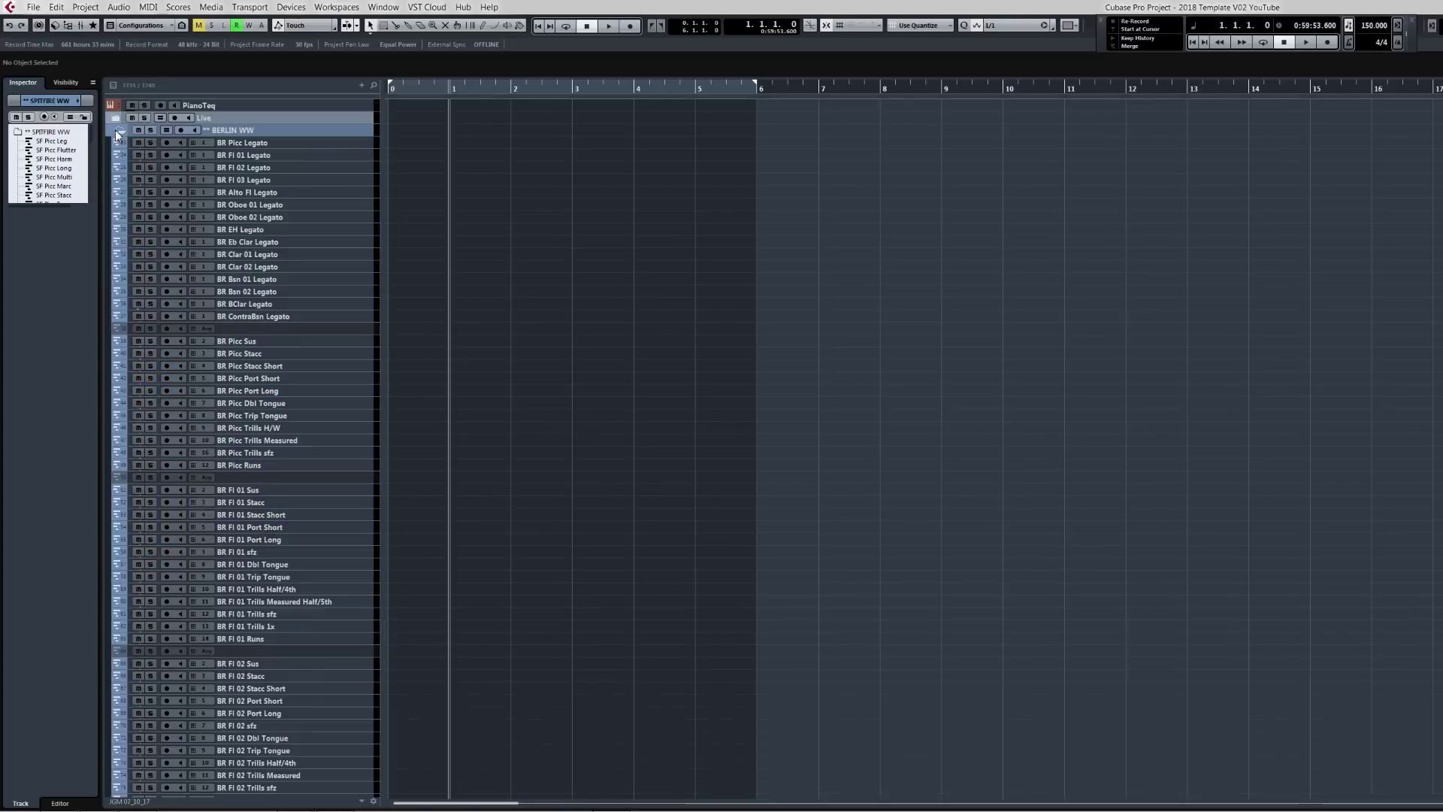
scroll(295, 409, down, 15)
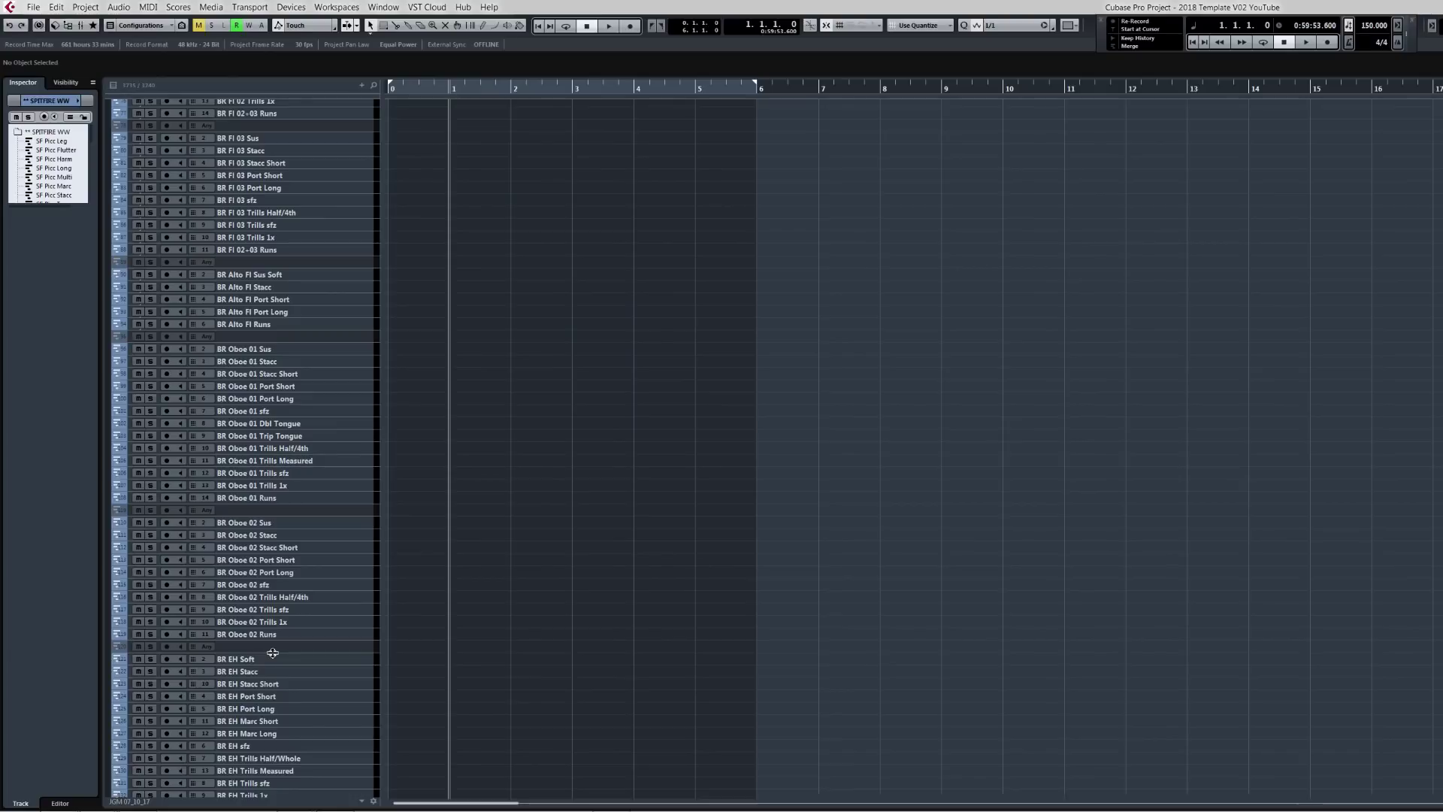
scroll(272, 651, up, 15)
click(248, 230)
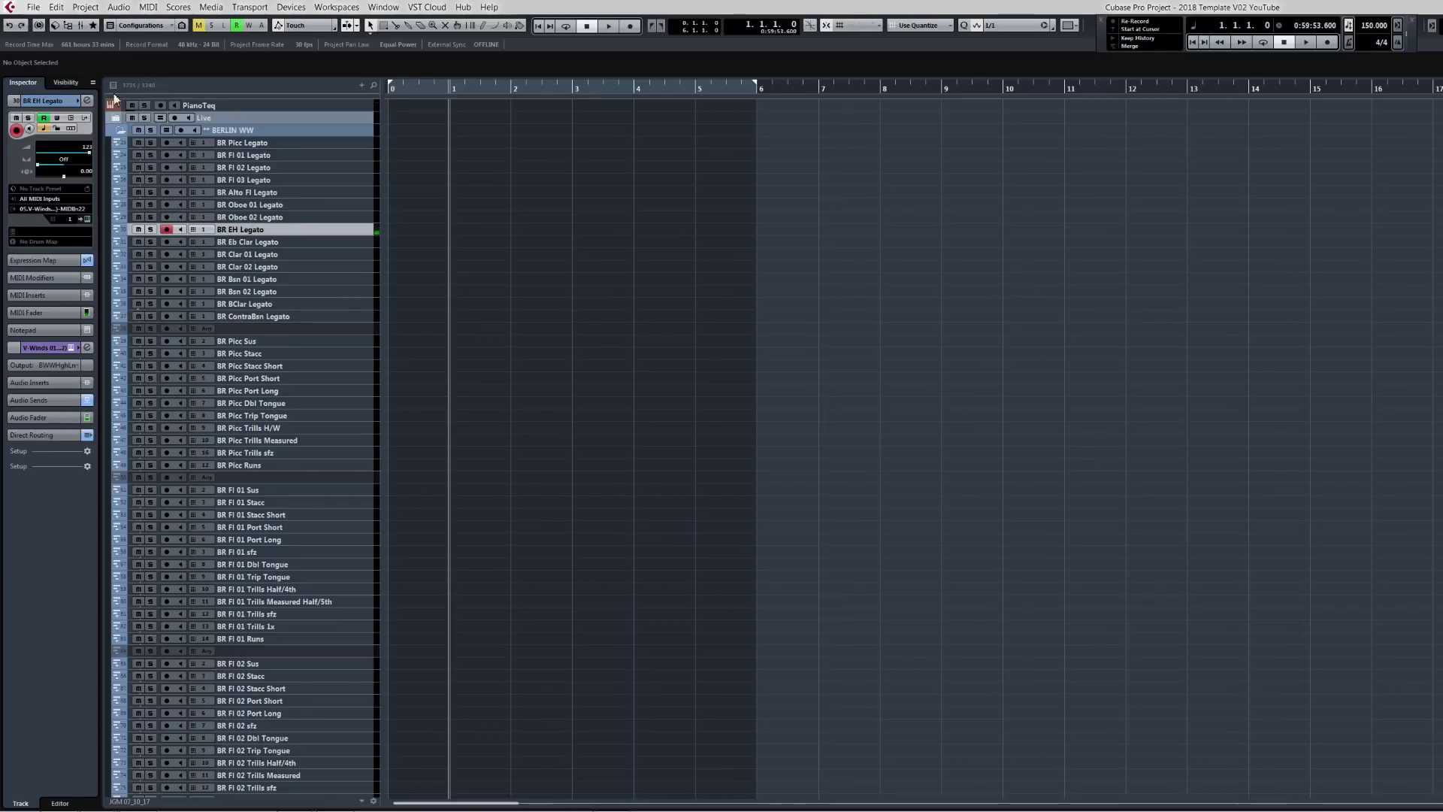
Switch from the BERLIN WW folder to SPITFIRE WW, select SF EH Legato to try it out, and collapse the folder.
click(116, 134)
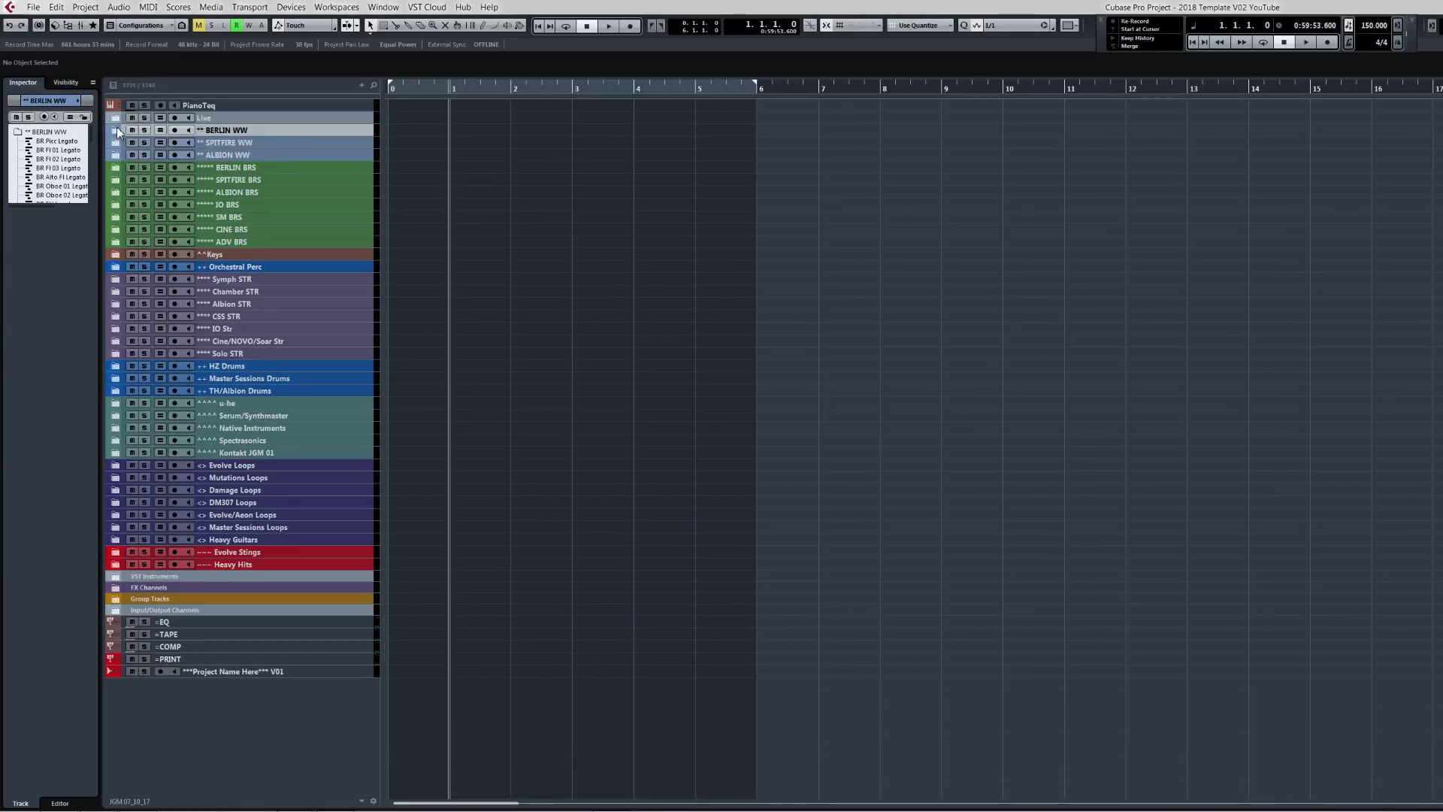
click(114, 141)
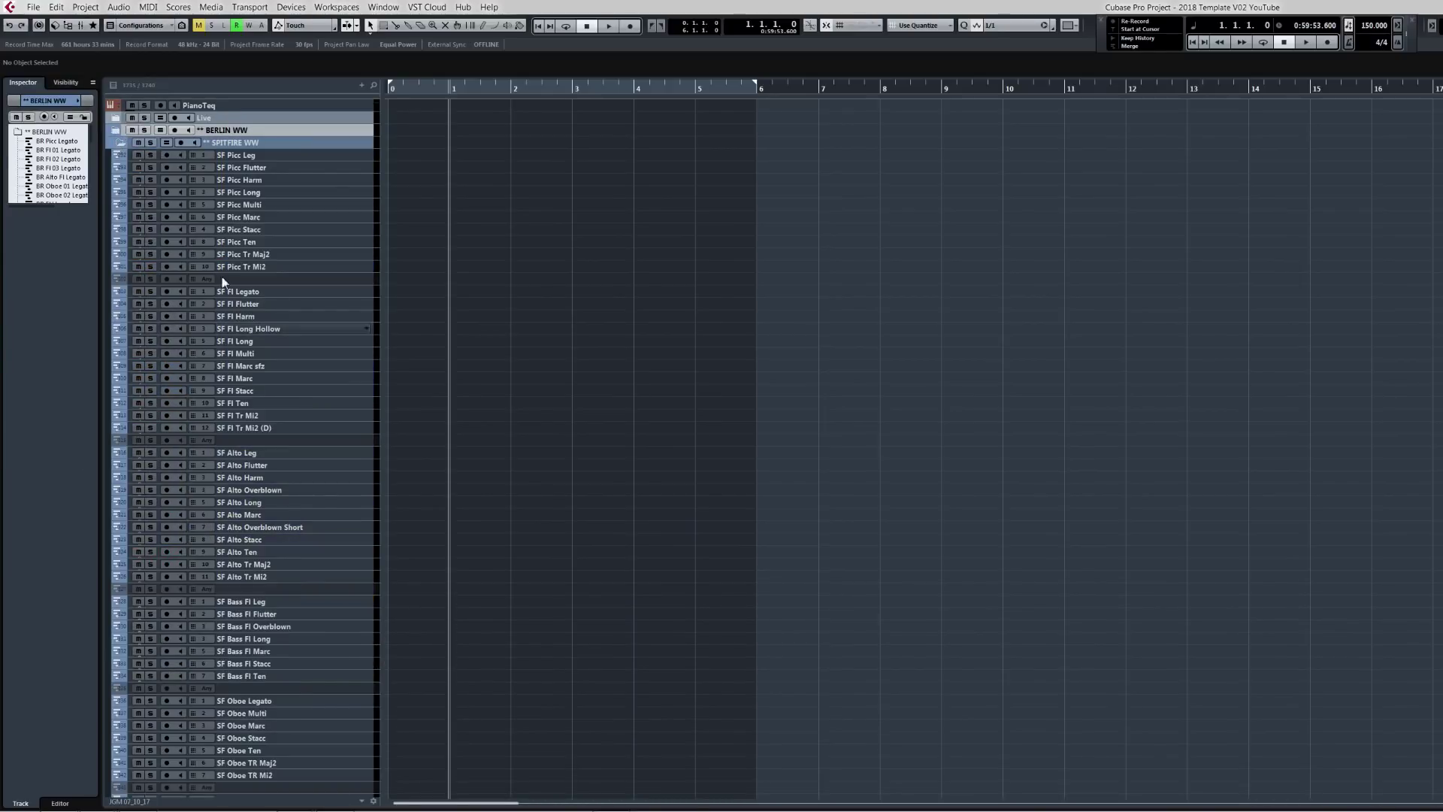
scroll(278, 557, down, 10)
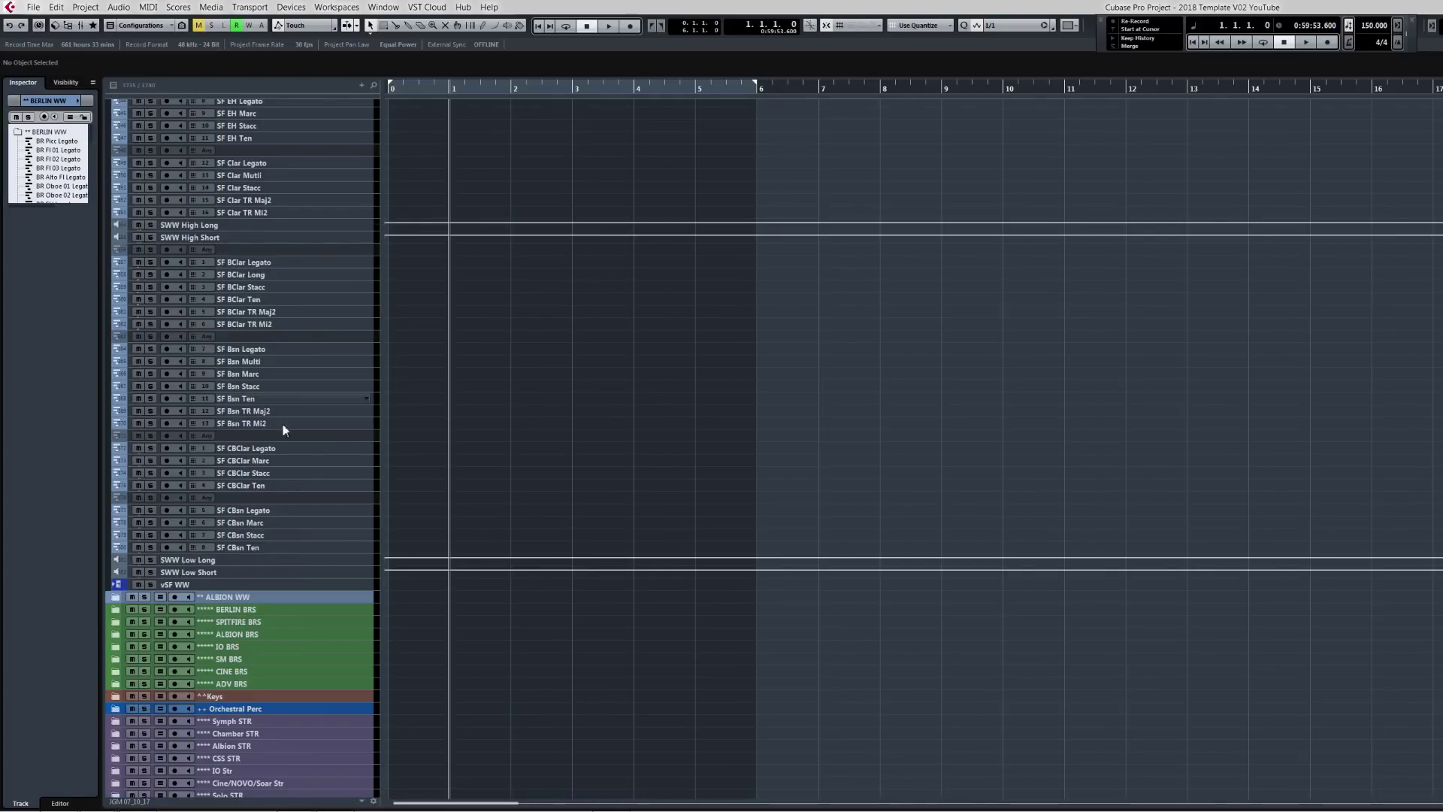
click(261, 102)
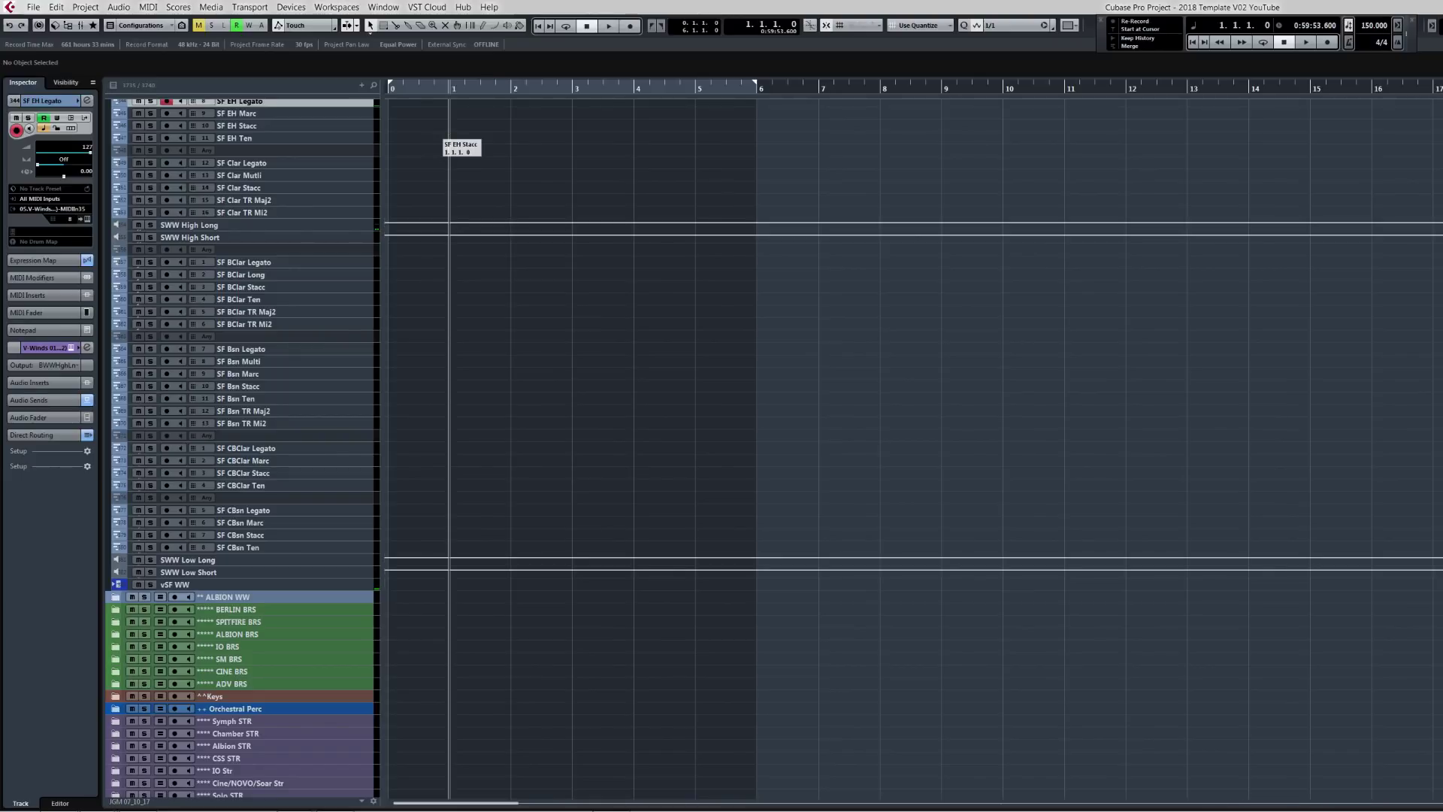
scroll(240, 451, up, 10)
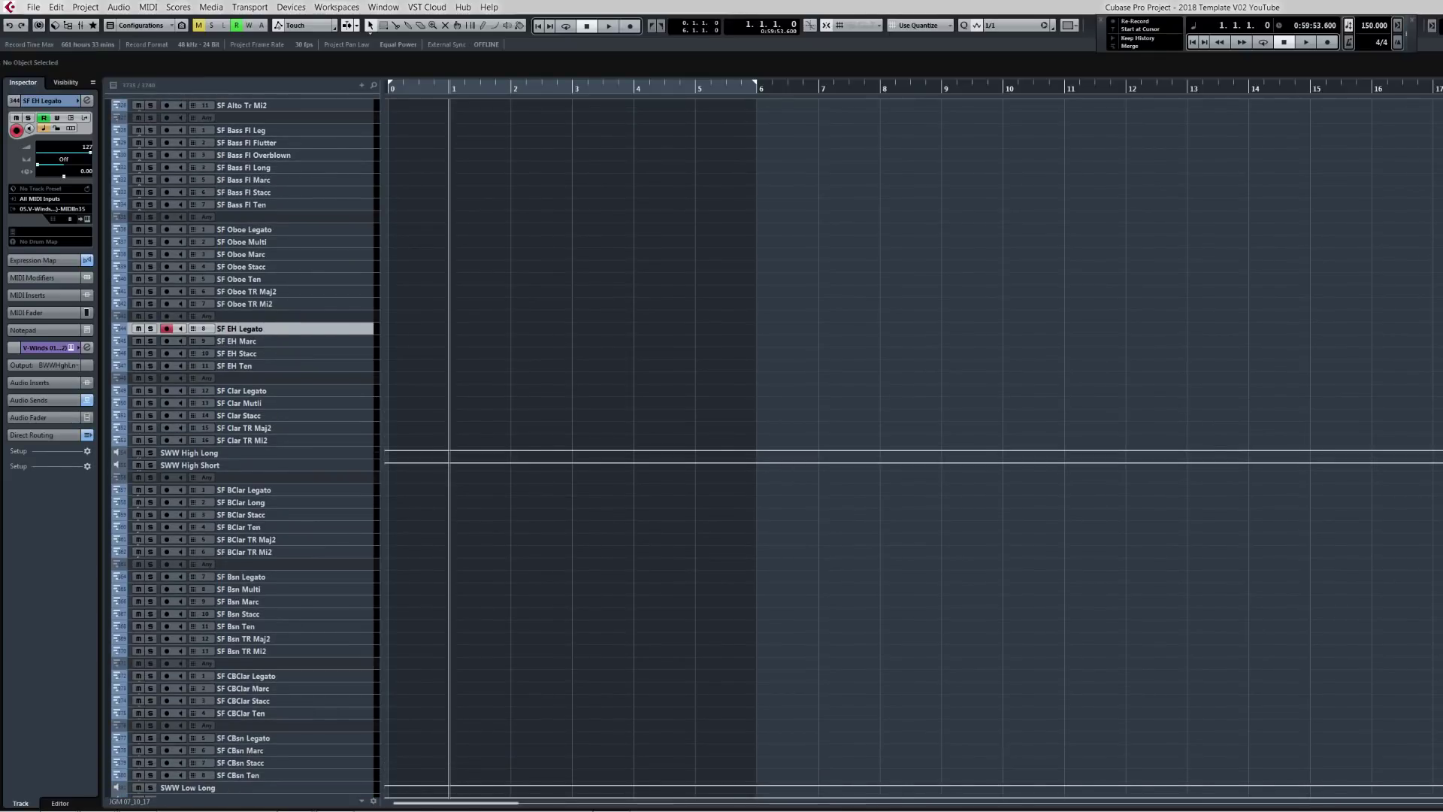
scroll(241, 451, up, 20)
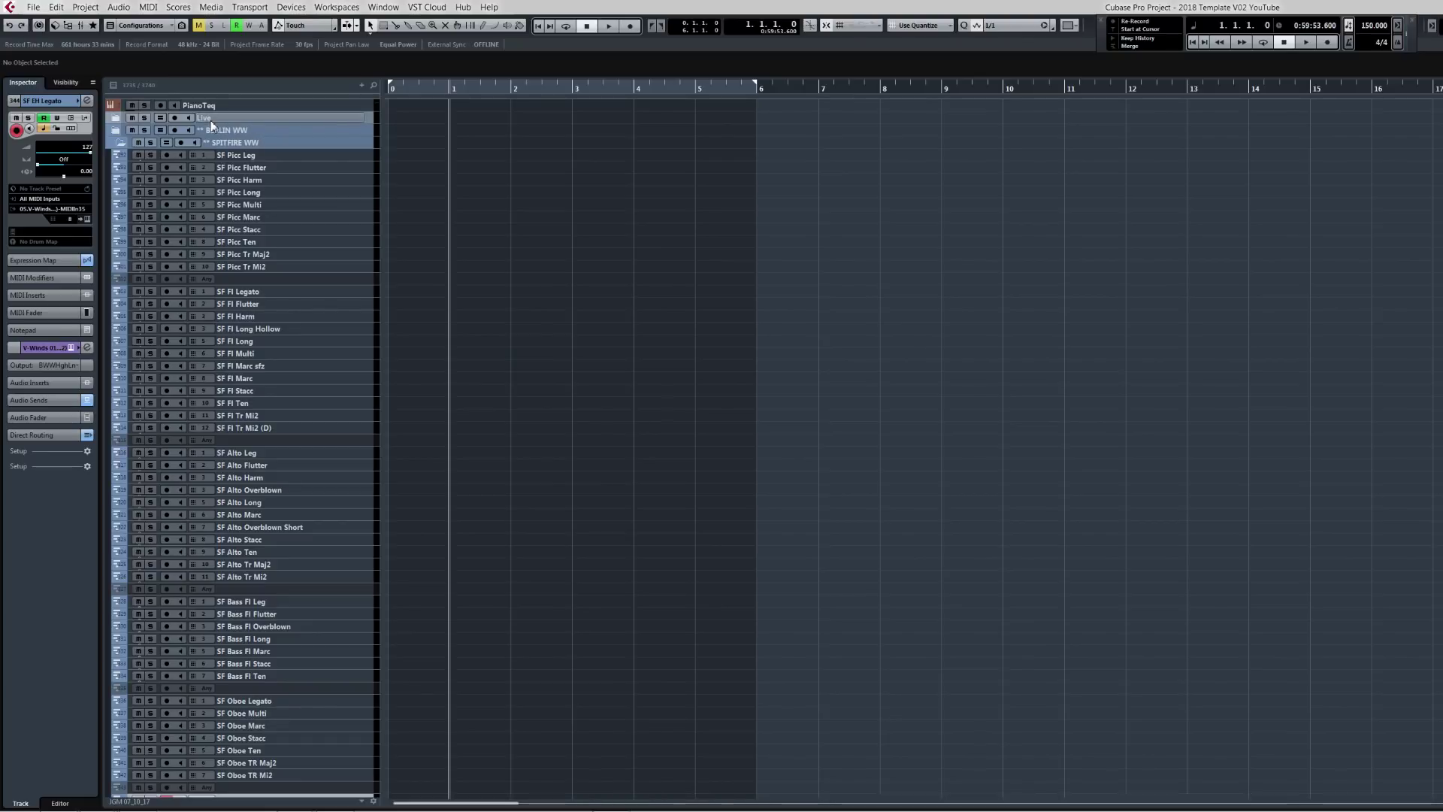
click(119, 138)
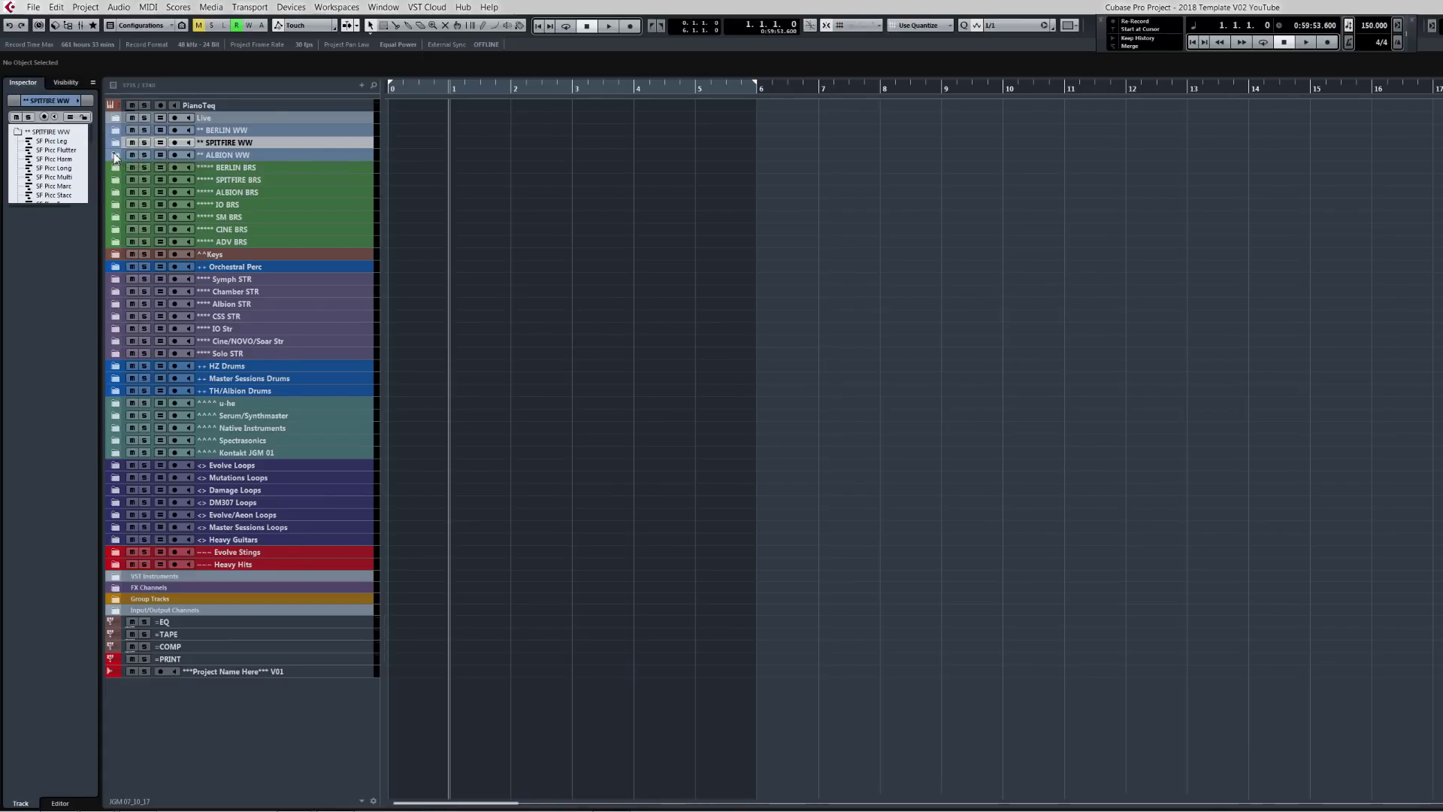
Expand the ALBION WW folder, try out the ALB WW High Short and ALB WW High Leg tracks, and collapse it.
click(115, 156)
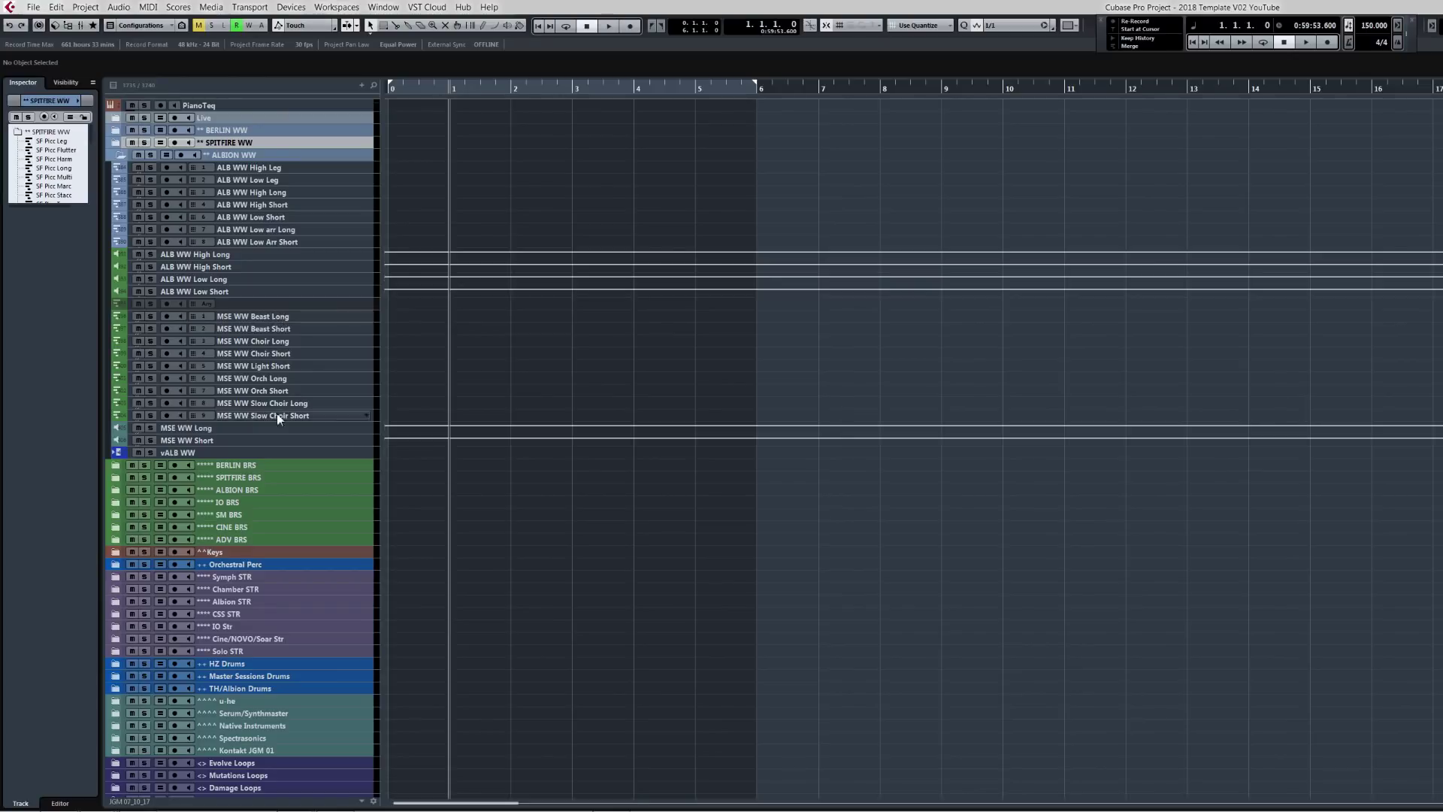
click(255, 204)
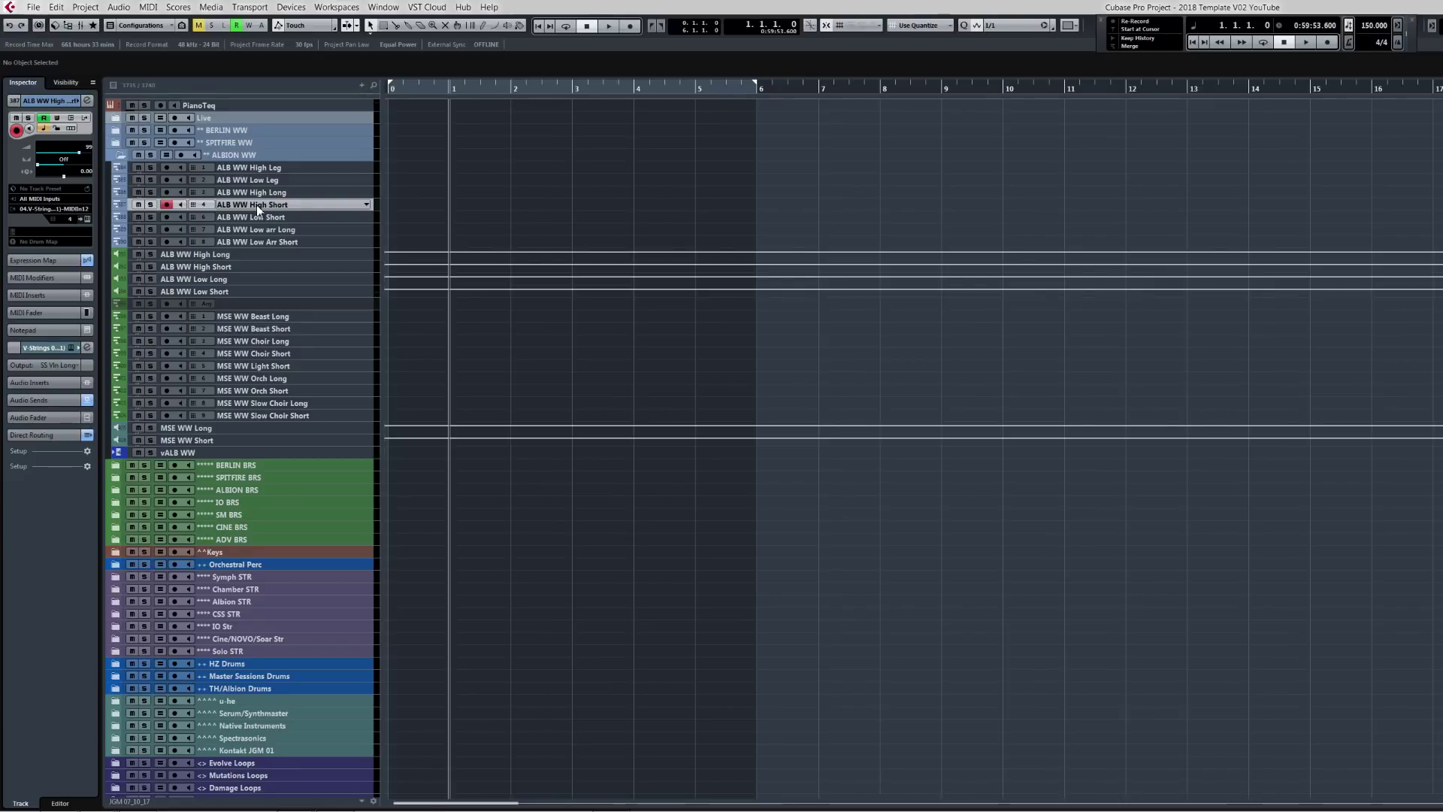
click(261, 168)
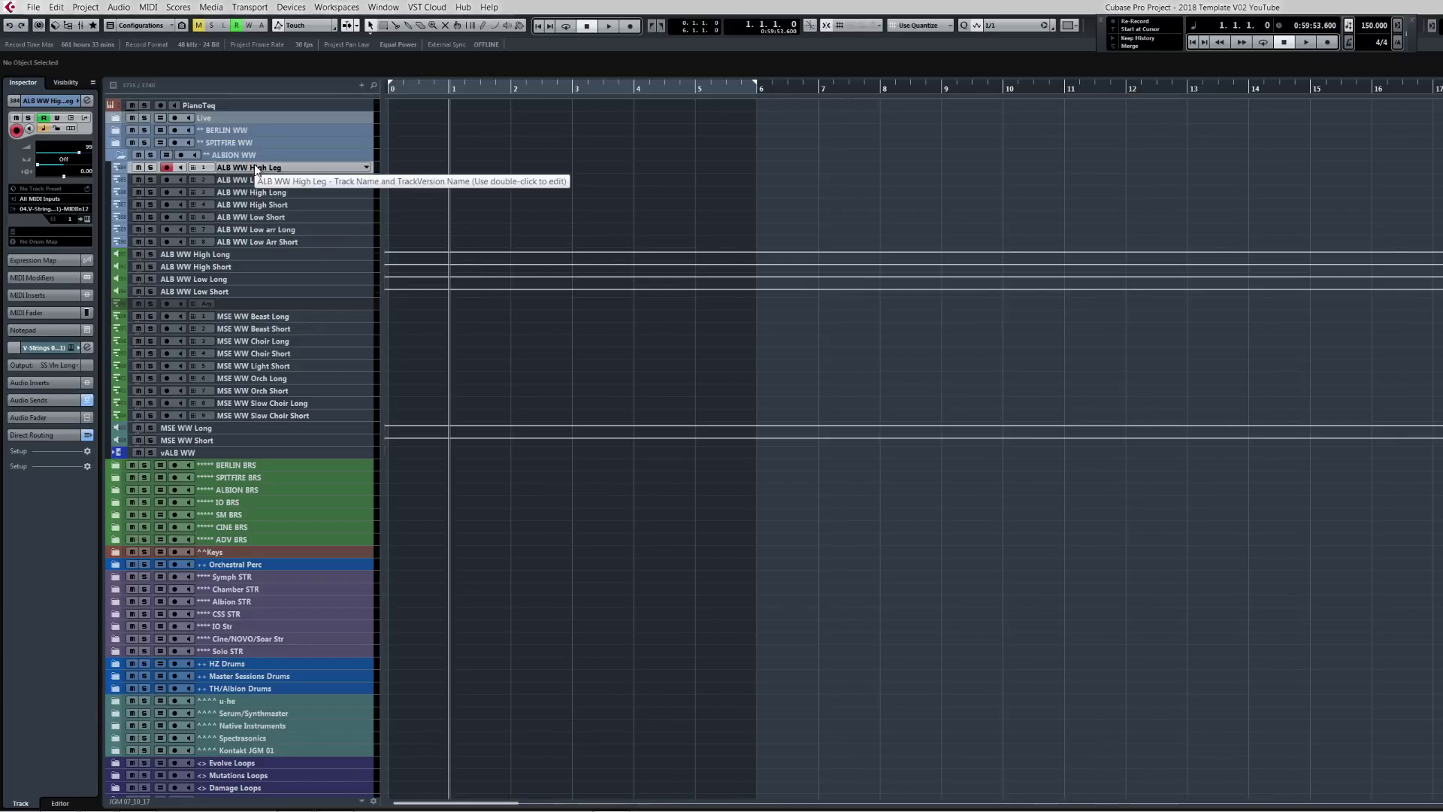
click(121, 159)
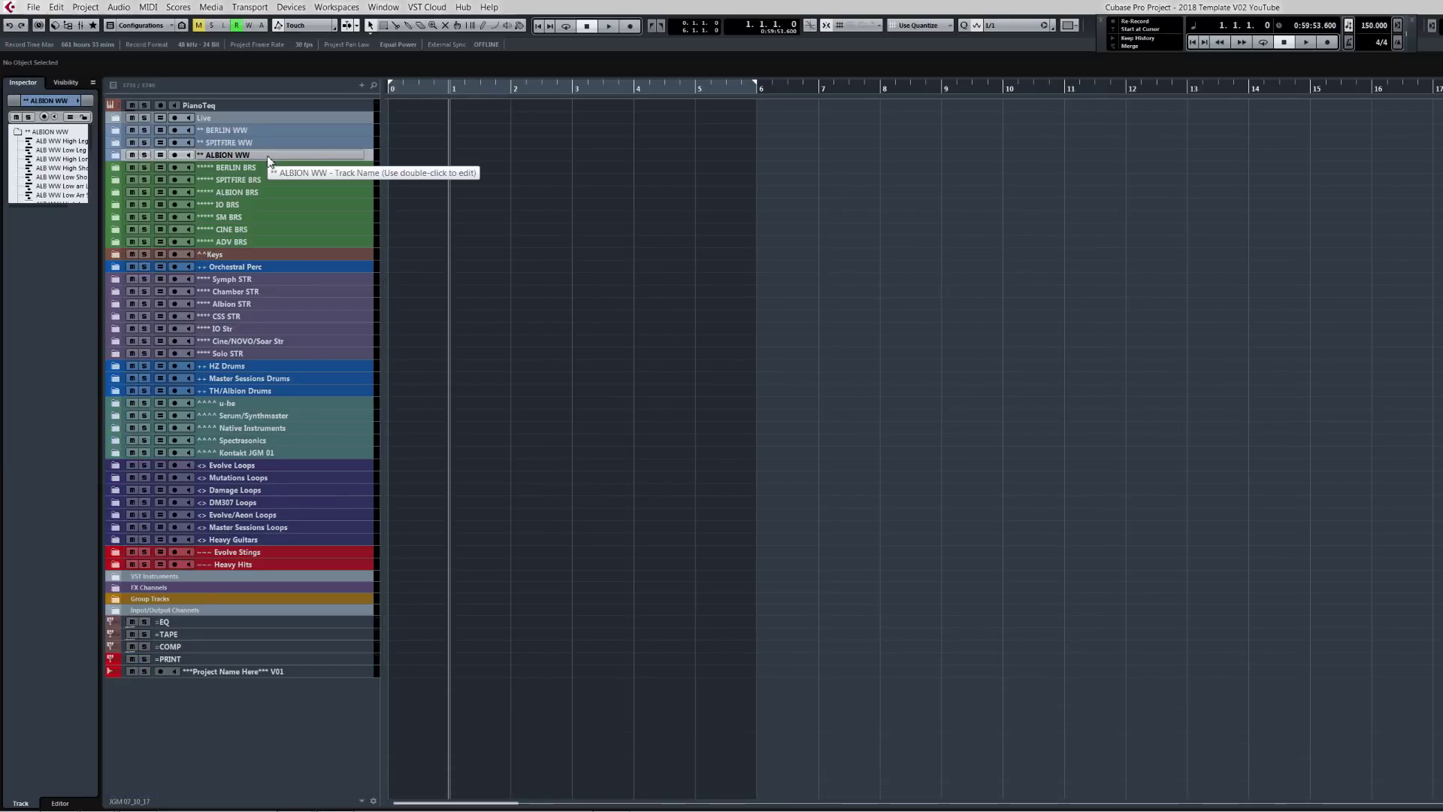